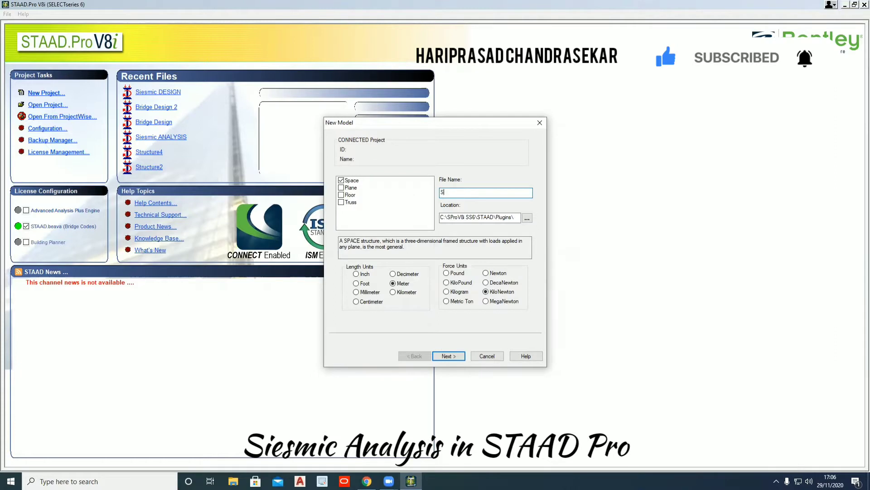
# - Name the new space model "Seismic 1", keep metre and kilonewton units, and finish its setup with the Structure Wizard as starting point
pyautogui.write('eismic')
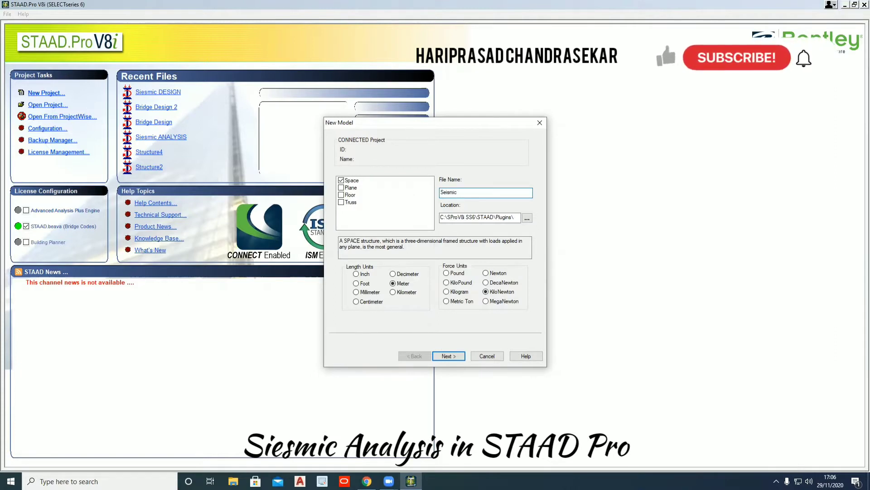
pyautogui.write(' 1')
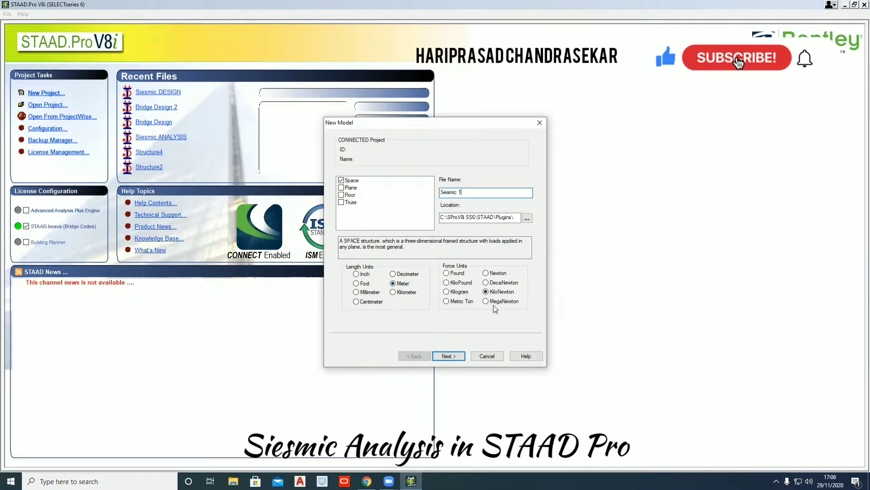
pyautogui.click(439, 356)
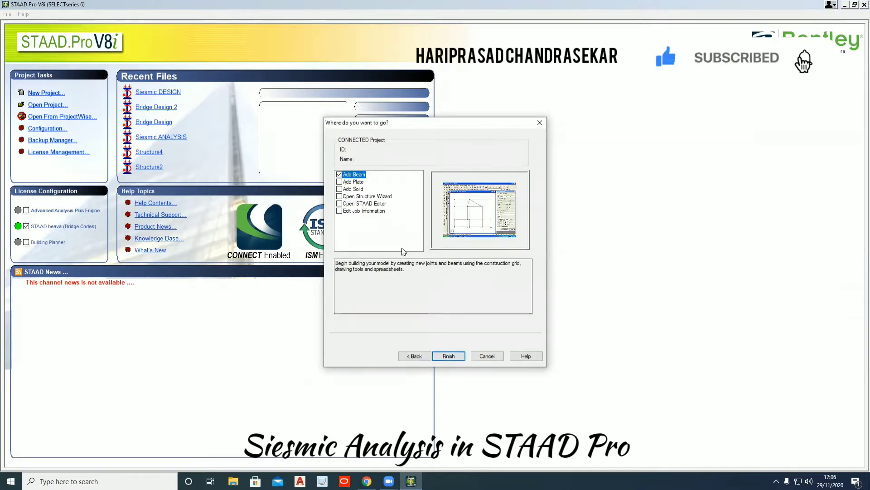
pyautogui.click(356, 198)
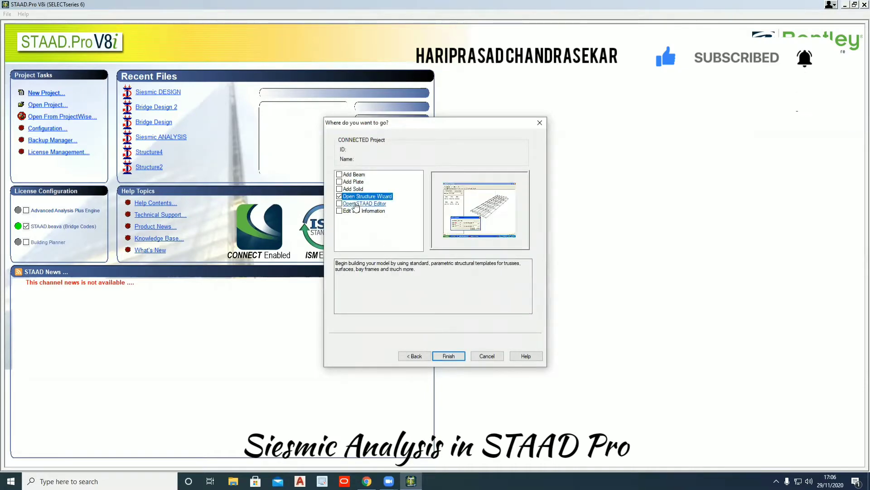
pyautogui.click(449, 356)
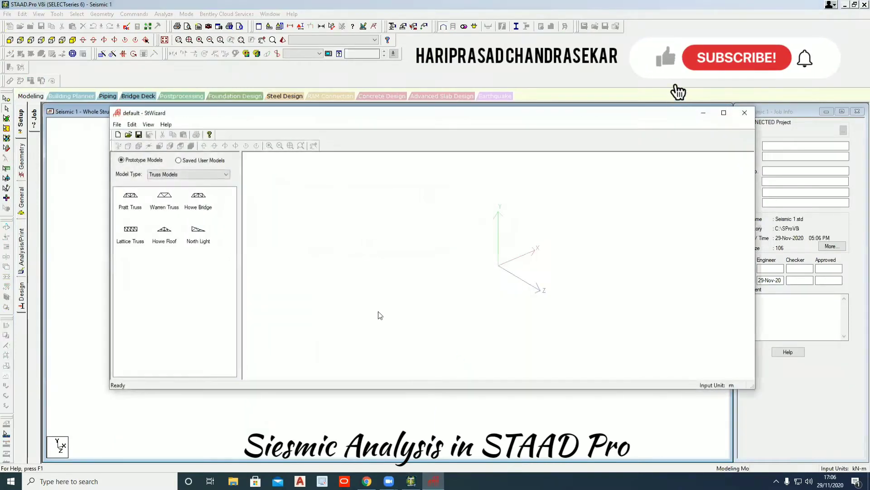
# - Generate a Bay Frame from the frame models, 12 m long, 15 m high and 12 m wide, with 4, 5 and 4 bays
pyautogui.click(172, 177)
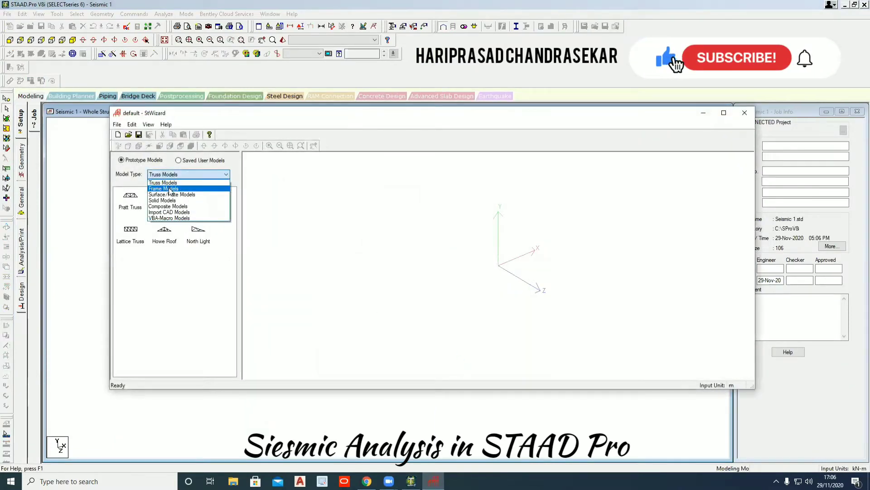
pyautogui.click(171, 189)
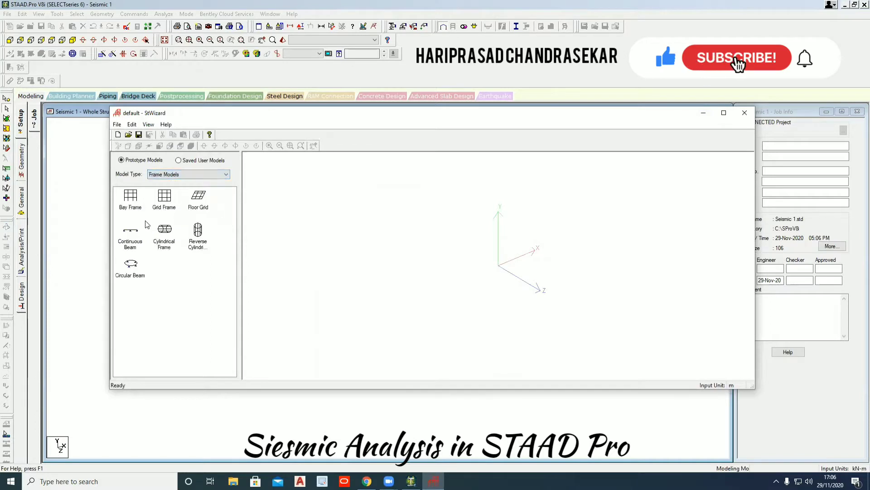
pyautogui.moveTo(129, 207); pyautogui.dragTo(394, 237)
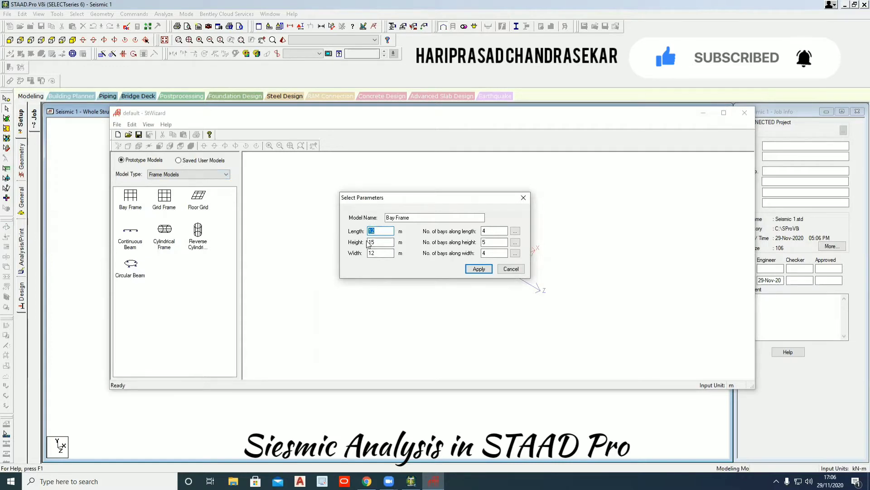
pyautogui.click(479, 269)
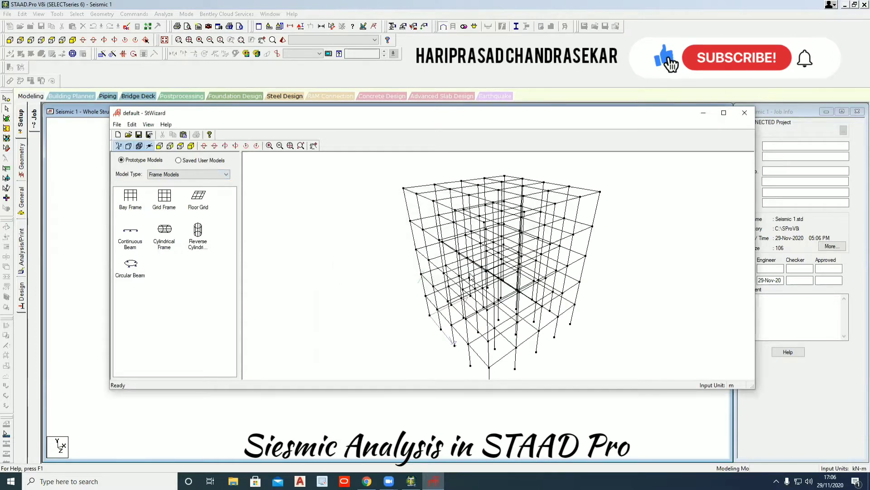
# - Transfer the wizard's bay frame into the structural model with X, Y and Z offsets of 0 m
pyautogui.click(745, 112)
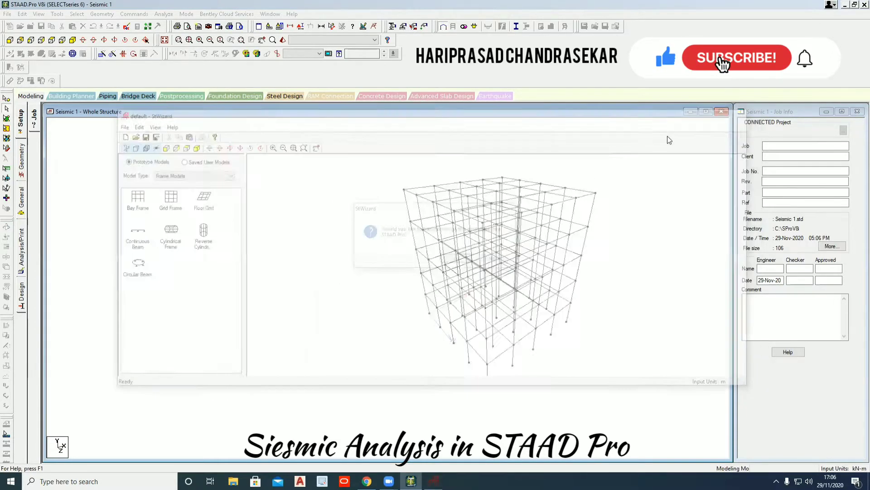
pyautogui.click(457, 259)
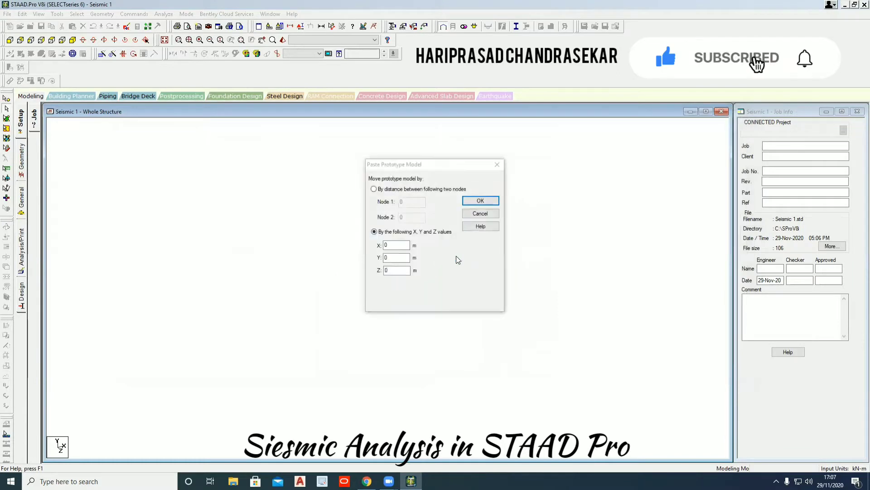
pyautogui.click(485, 200)
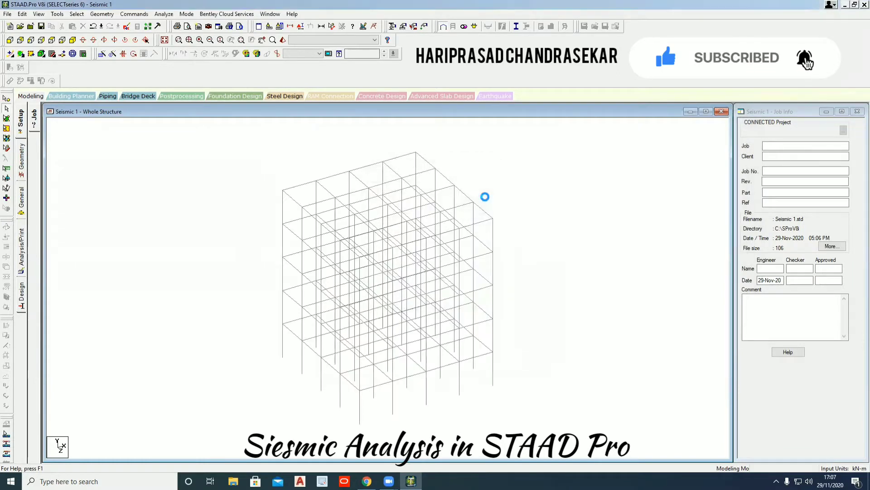
# - Create a fixed support definition for the structure
pyautogui.click(22, 199)
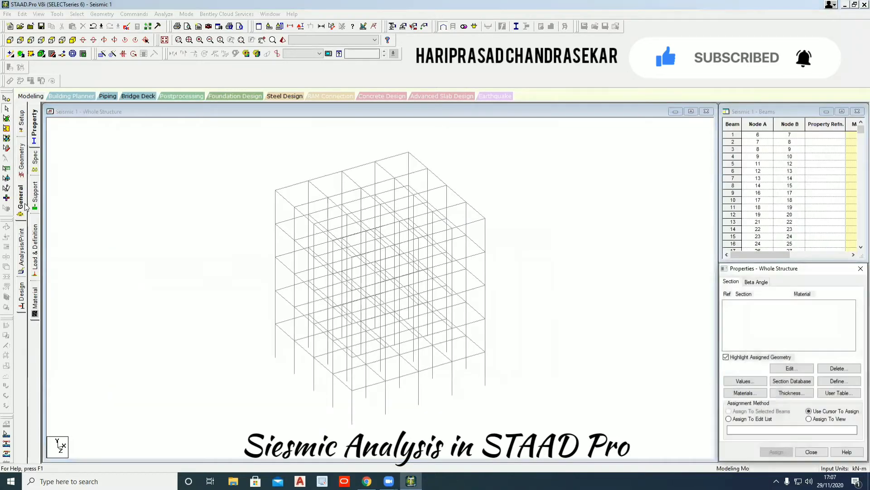
pyautogui.click(35, 203)
pyautogui.click(800, 385)
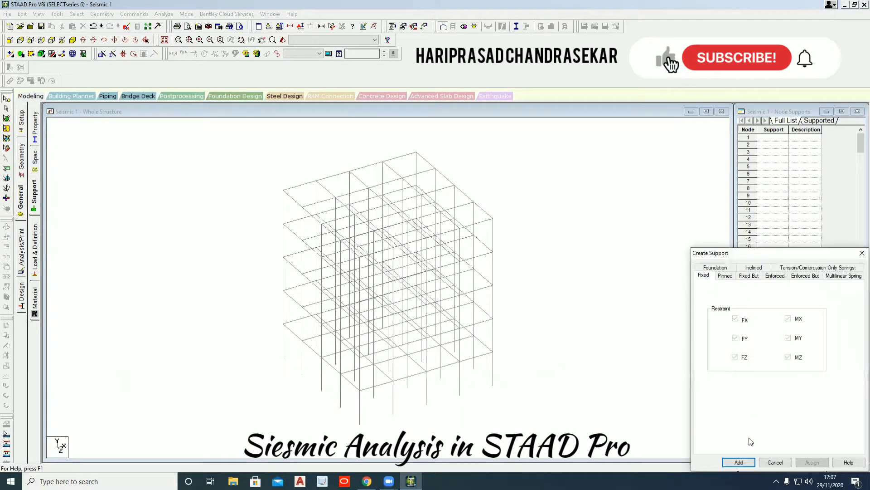
pyautogui.click(739, 462)
# - Assign the fixed support to all column base nodes, selecting them in the front elevation
pyautogui.click(768, 330)
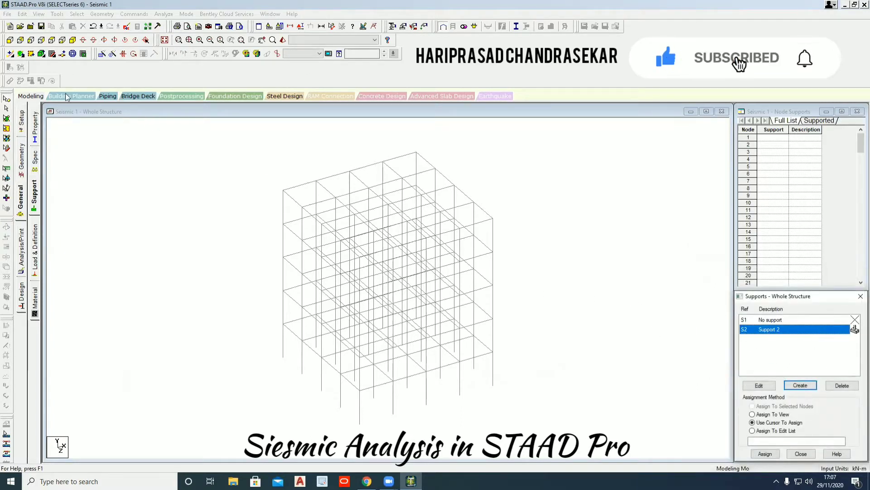
pyautogui.click(9, 41)
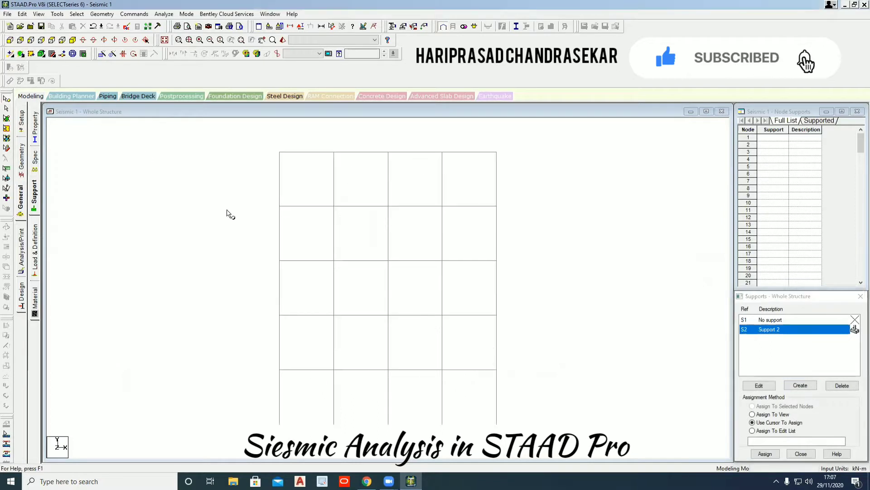
pyautogui.moveTo(526, 412); pyautogui.dragTo(234, 449)
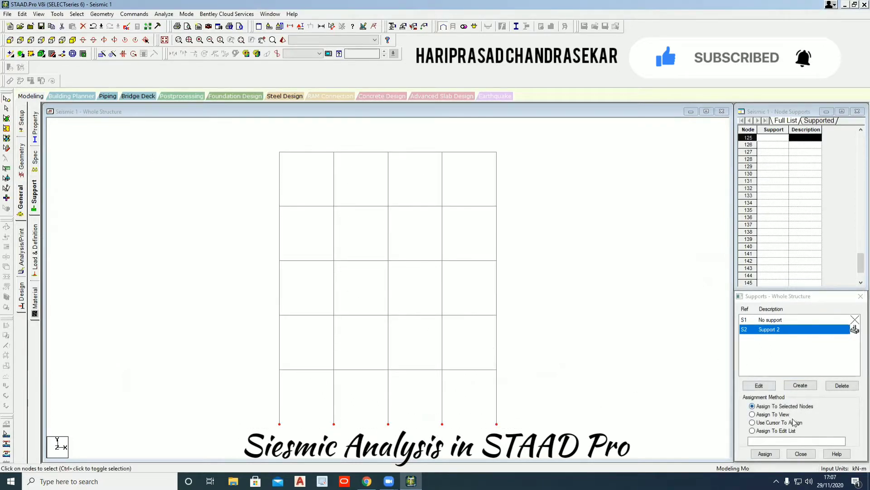
pyautogui.click(764, 454)
pyautogui.click(809, 403)
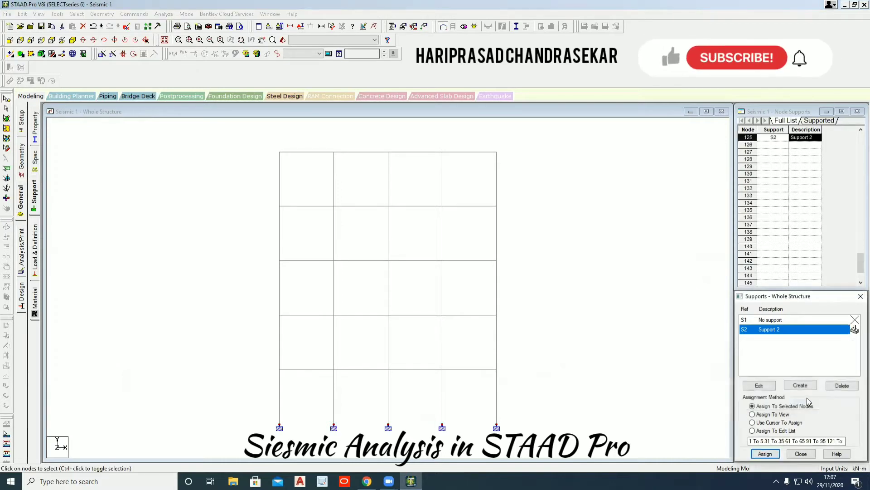
# - Add a four-node plate in the corner bay of the lowest floor, joining the bay's corner nodes
pyautogui.click(72, 41)
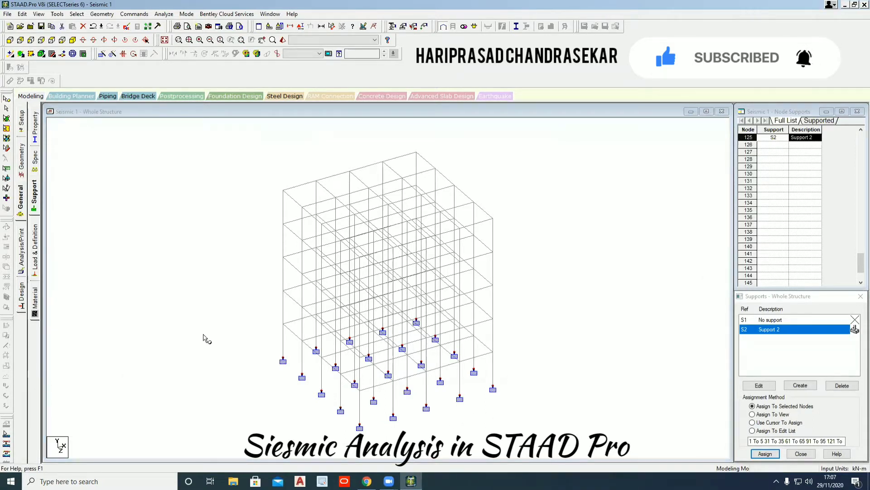
pyautogui.click(38, 141)
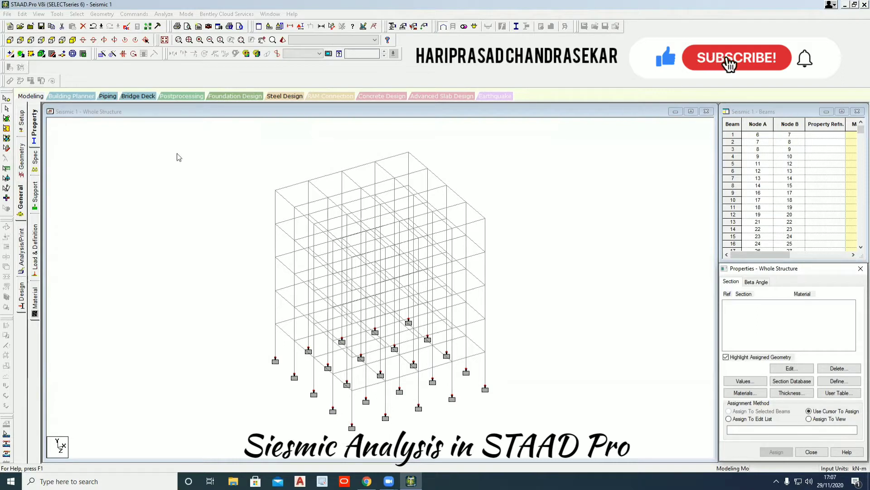
pyautogui.click(21, 54)
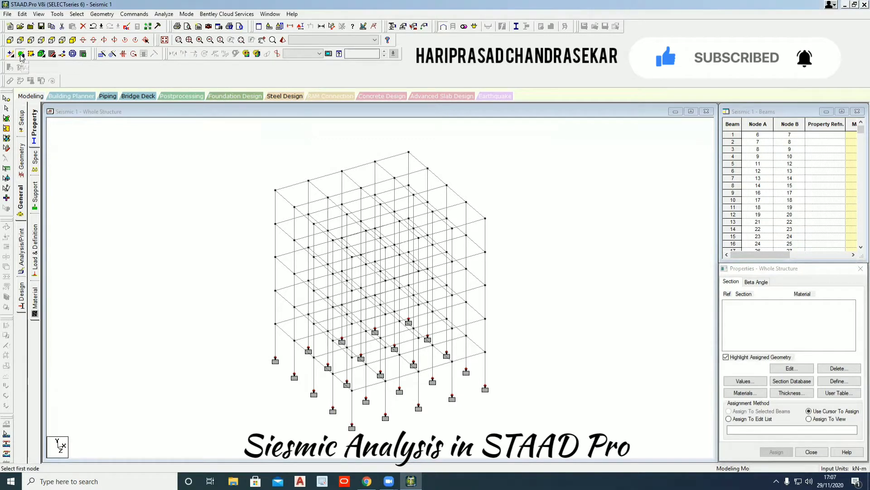
pyautogui.click(275, 324)
pyautogui.click(329, 333)
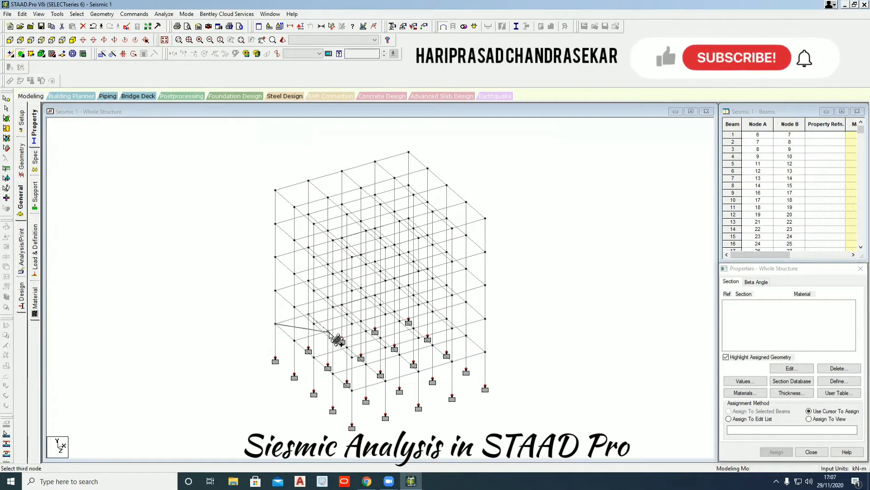
pyautogui.click(330, 332)
pyautogui.click(295, 340)
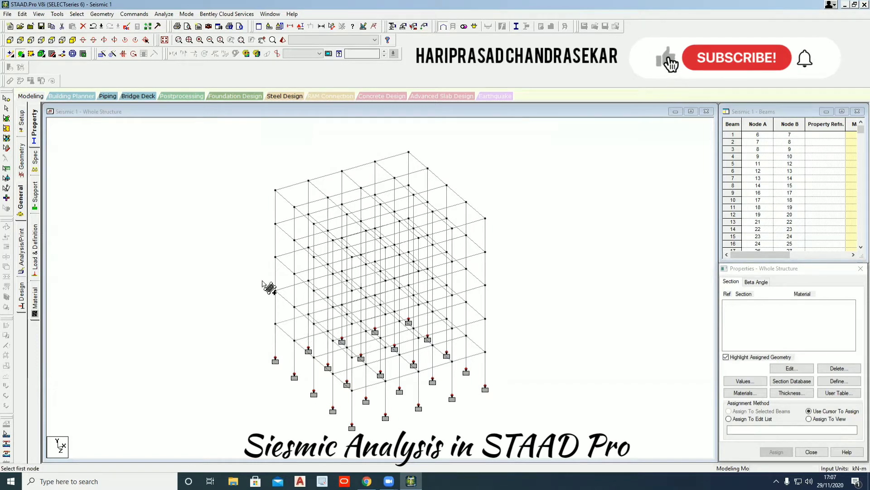
# - Copy the corner plate with Translational Repeat in the X direction, using 3 steps at 3 m spacing
pyautogui.click(6, 119)
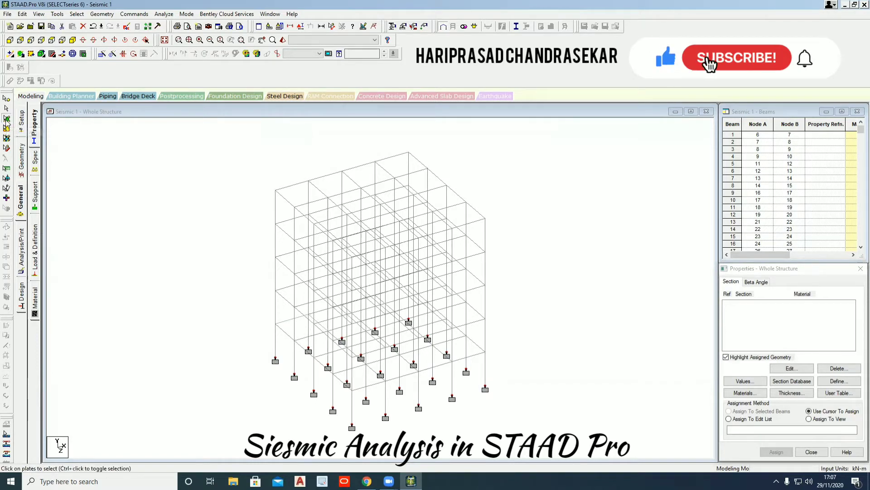
pyautogui.click(284, 329)
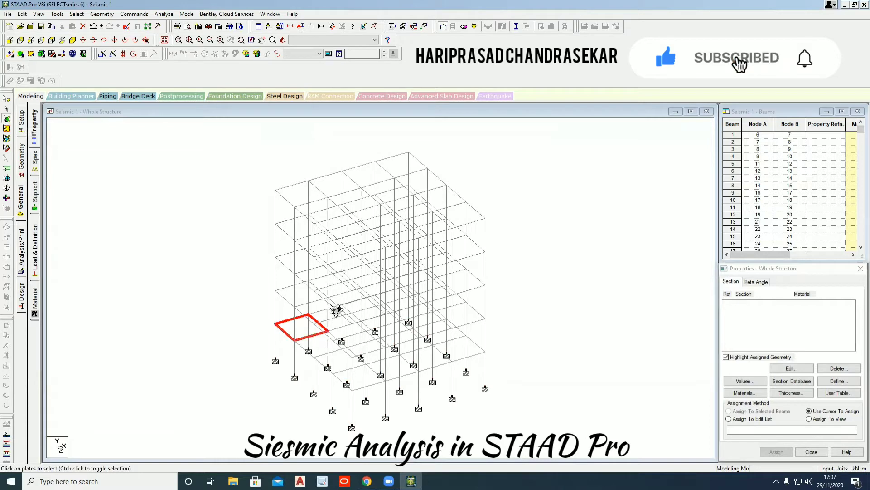
pyautogui.click(102, 54)
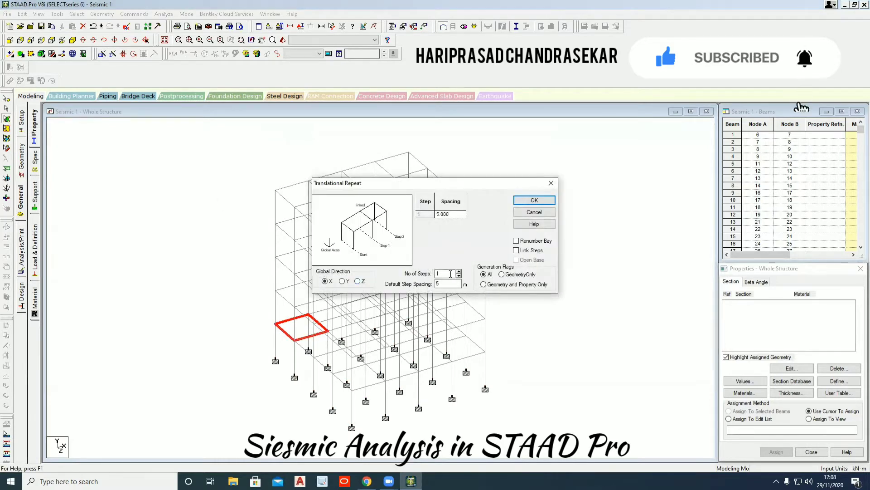
pyautogui.write('3')
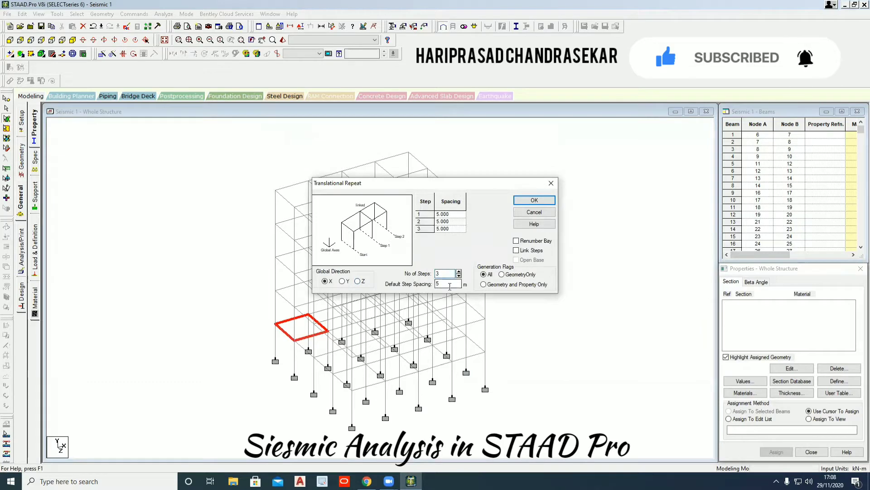
pyautogui.write('3')
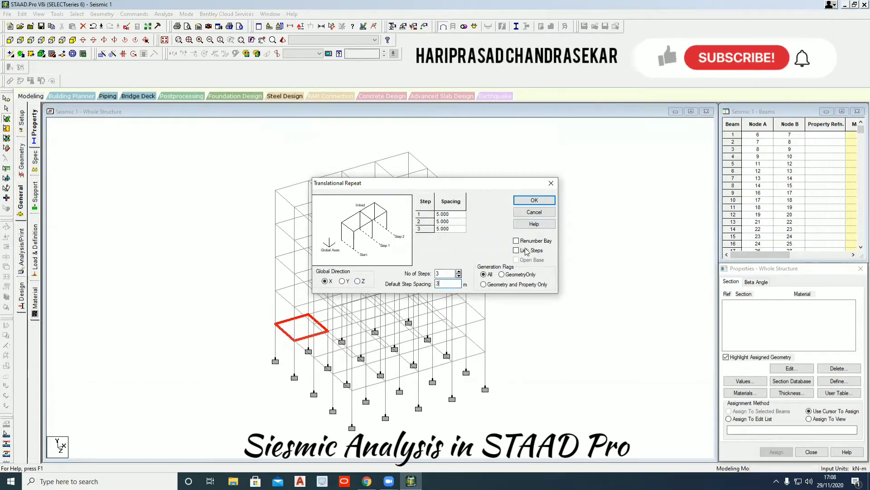
pyautogui.click(534, 201)
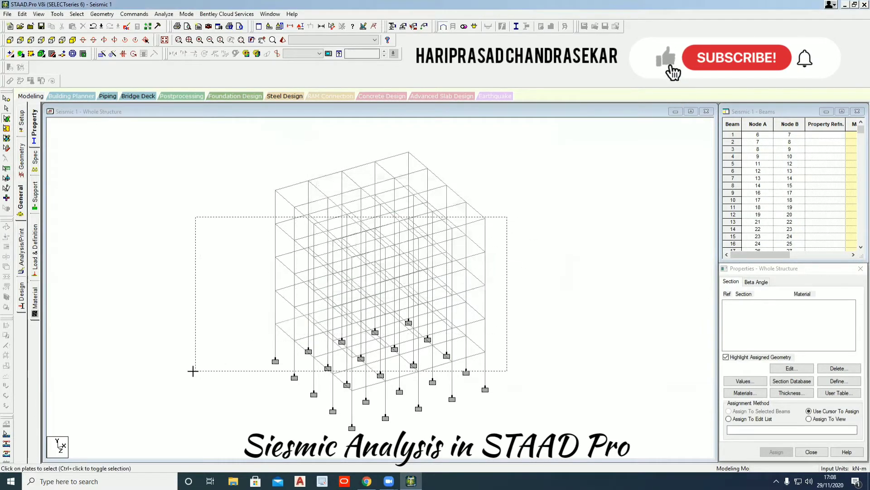
# - Repeat the row of four plates in the Z direction with 3 steps, one bay apart, to cover the lowest floor
pyautogui.click(102, 54)
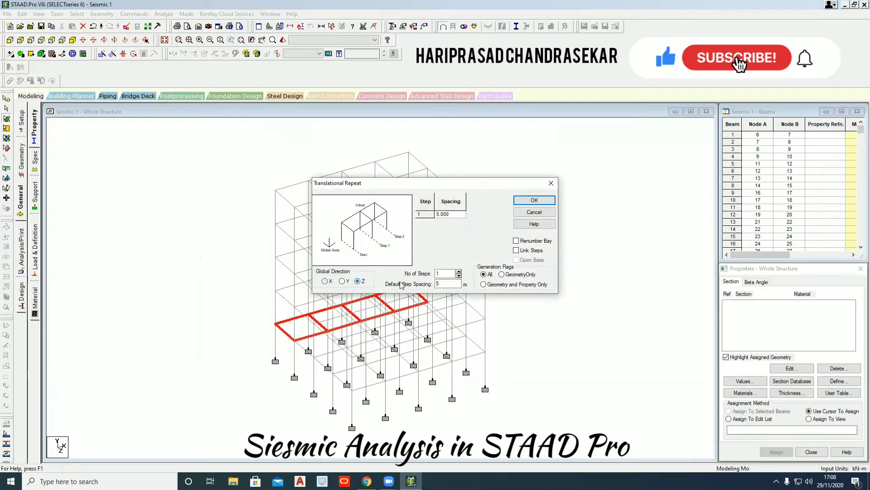
pyautogui.doubleClick(446, 273)
pyautogui.write('3')
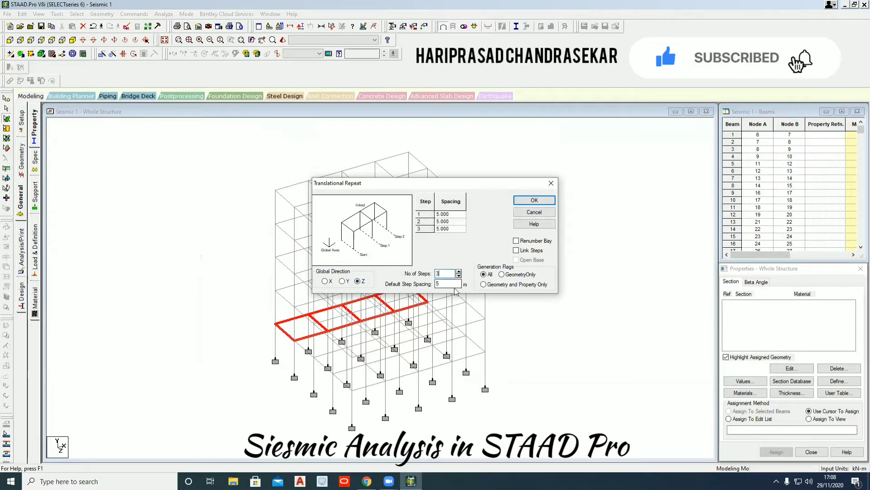
pyautogui.click(533, 200)
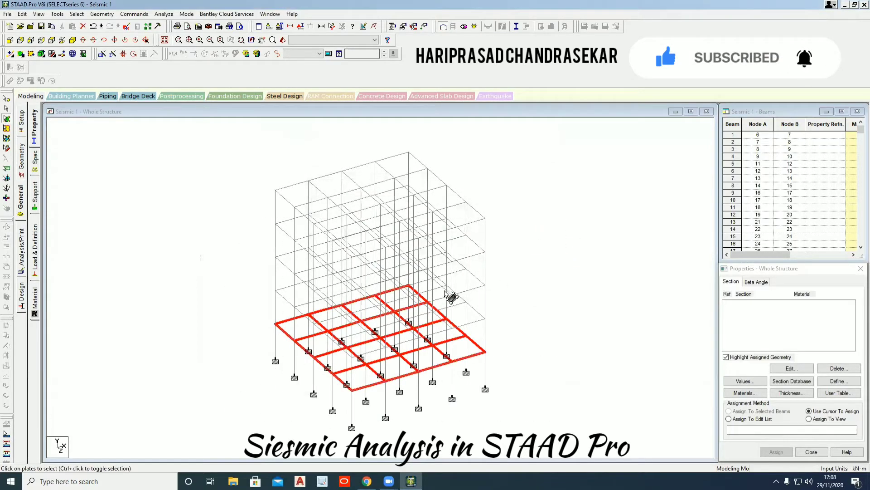
# - Copy the lowest floor's plates upward with Translational Repeat in the Y direction, using 4 steps at 3 m spacing
pyautogui.click(101, 54)
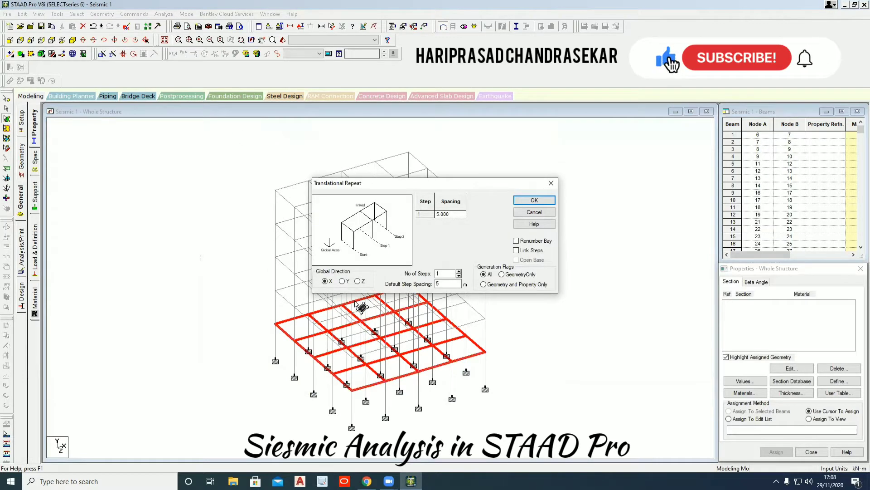
pyautogui.click(349, 281)
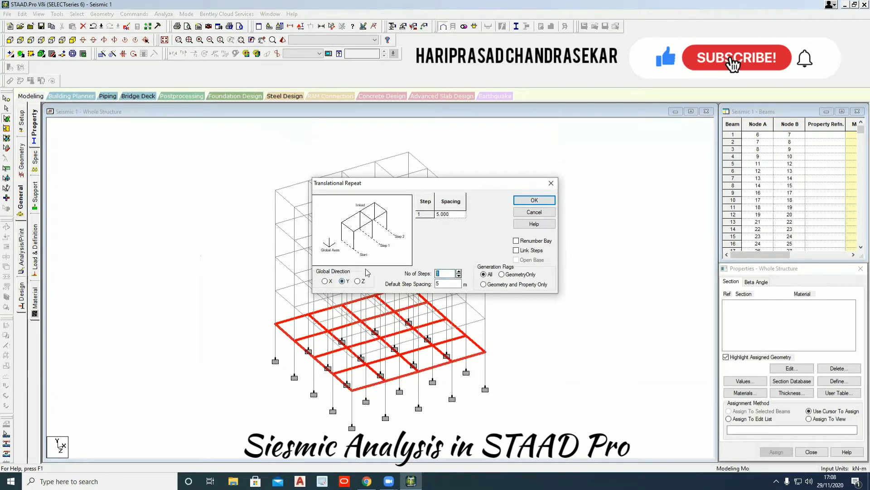
pyautogui.write('4')
pyautogui.doubleClick(438, 284)
pyautogui.write('3')
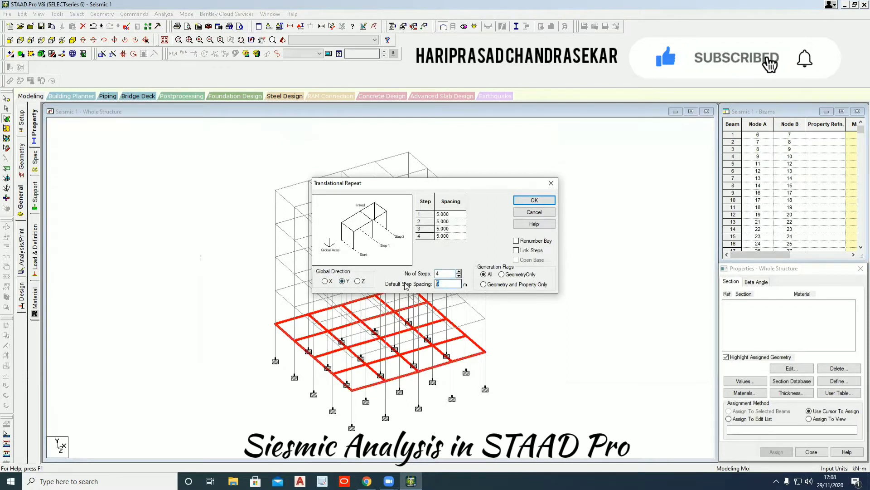
pyautogui.click(534, 203)
# - Select the plates on all floors and inspect them in the 3D rendered view, then close it and clear the selection
pyautogui.moveTo(530, 151); pyautogui.dragTo(210, 408)
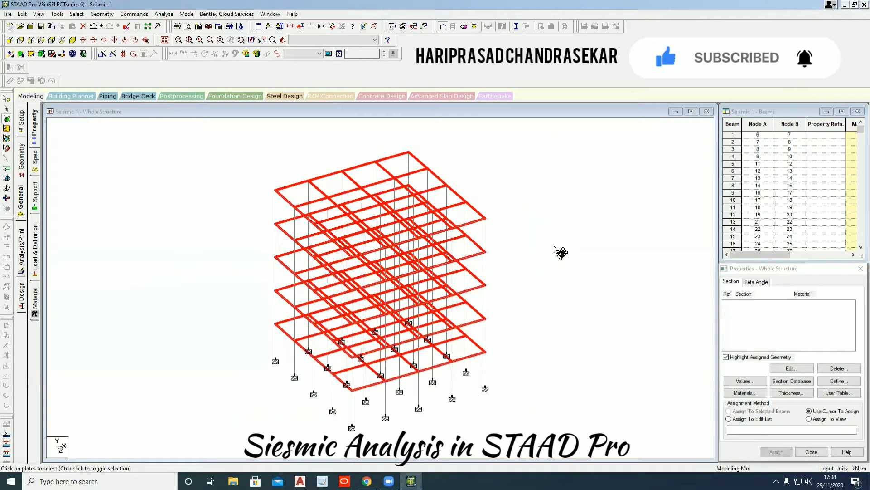
pyautogui.rightClick(554, 246)
pyautogui.click(584, 380)
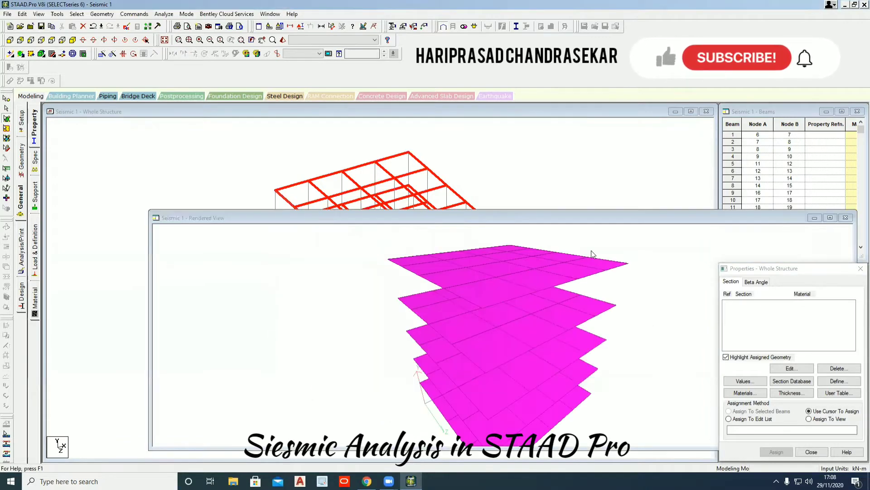
pyautogui.moveTo(600, 226); pyautogui.dragTo(597, 183)
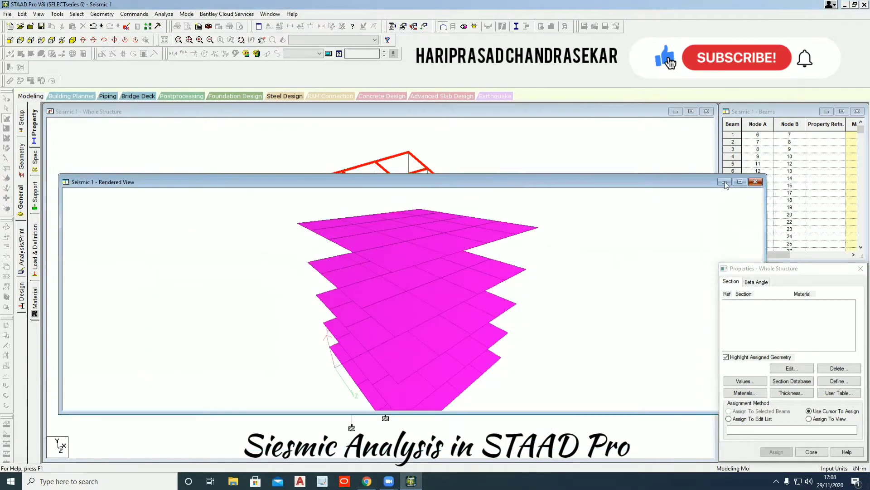
pyautogui.click(530, 171)
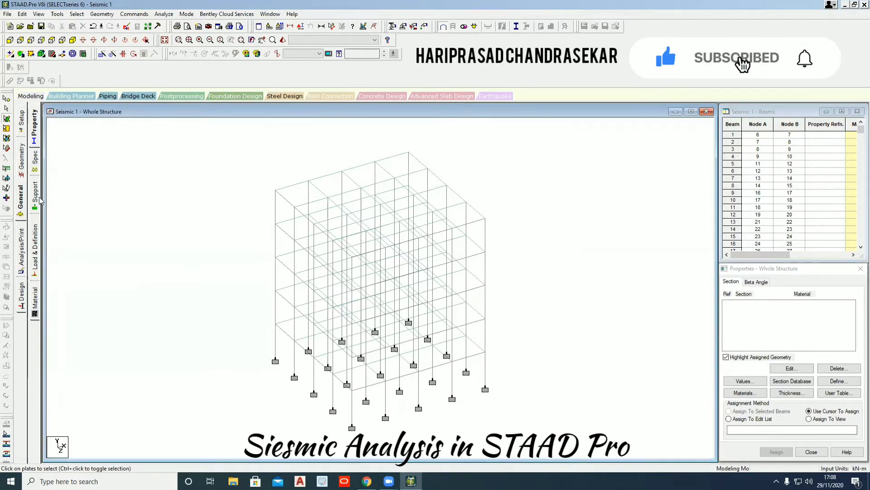
# - Define a rectangular concrete section with YD 0.3 m and ZD 0.3 m
pyautogui.click(35, 162)
pyautogui.click(37, 136)
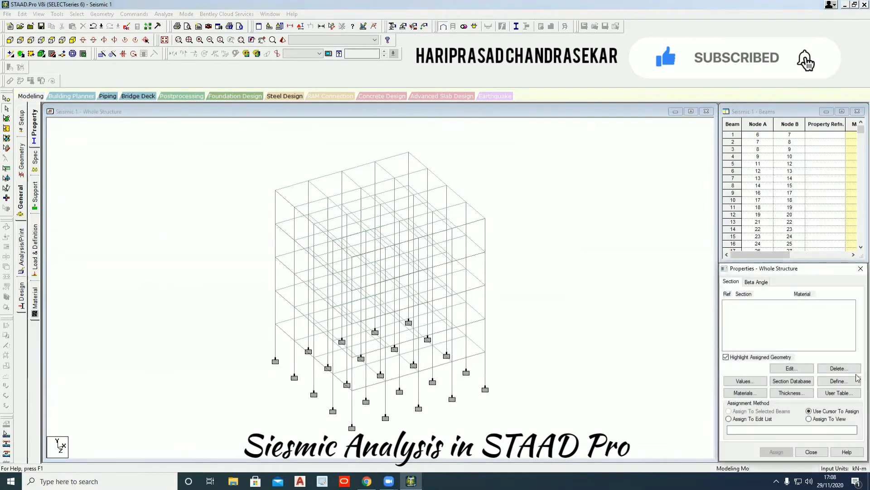
pyautogui.click(846, 383)
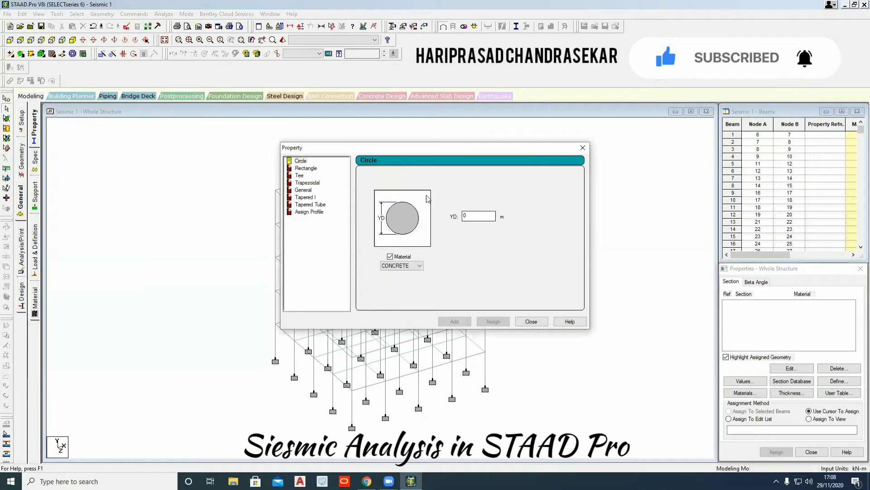
pyautogui.click(306, 168)
pyautogui.click(480, 211)
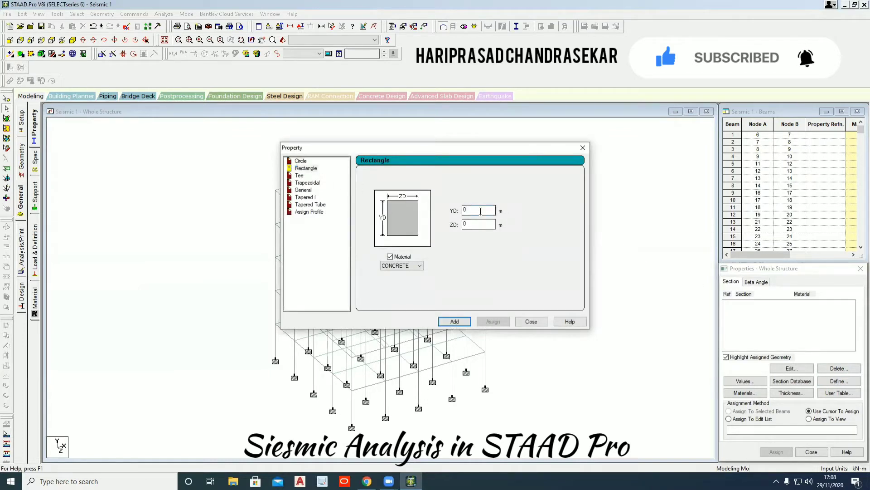
pyautogui.write('.3')
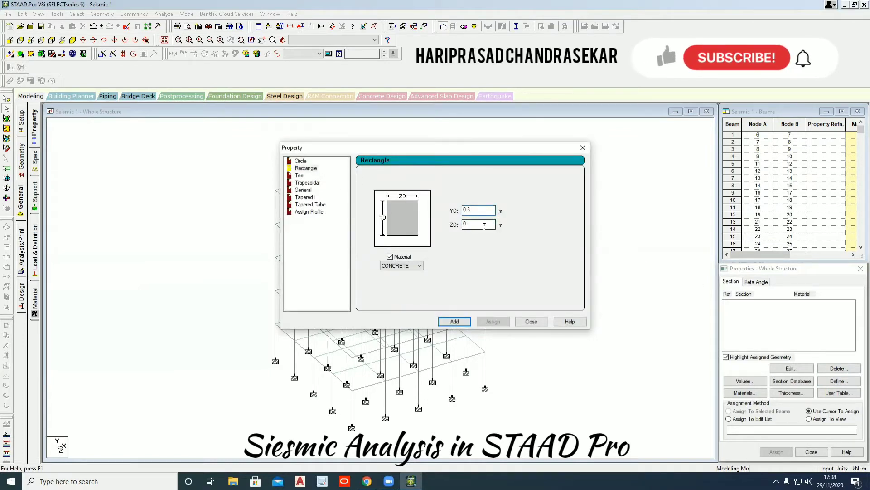
pyautogui.write('.3')
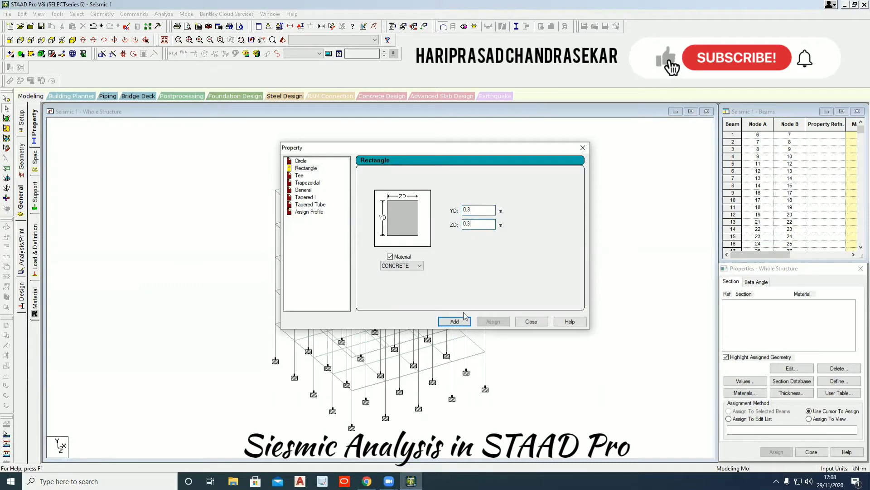
pyautogui.click(455, 321)
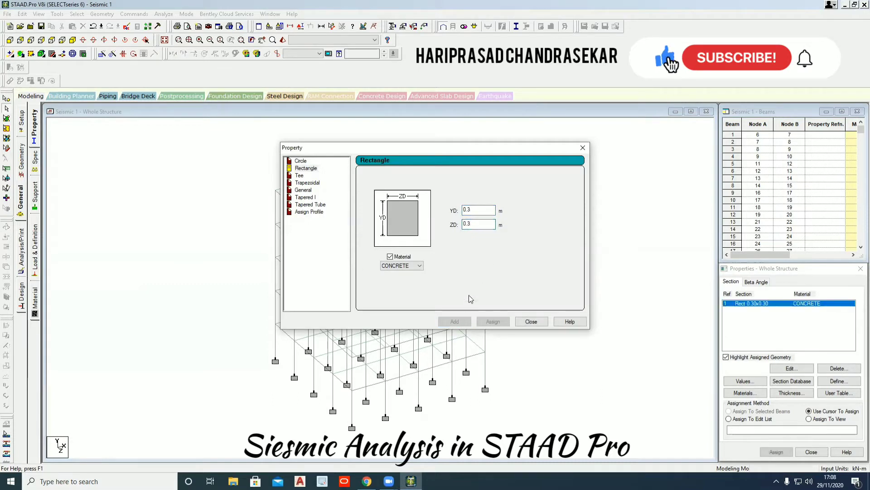
# - Add a second rectangular concrete section with YD 0.5 m and ZD 0.3 m
pyautogui.click(478, 210)
pyautogui.press('BackSpace')
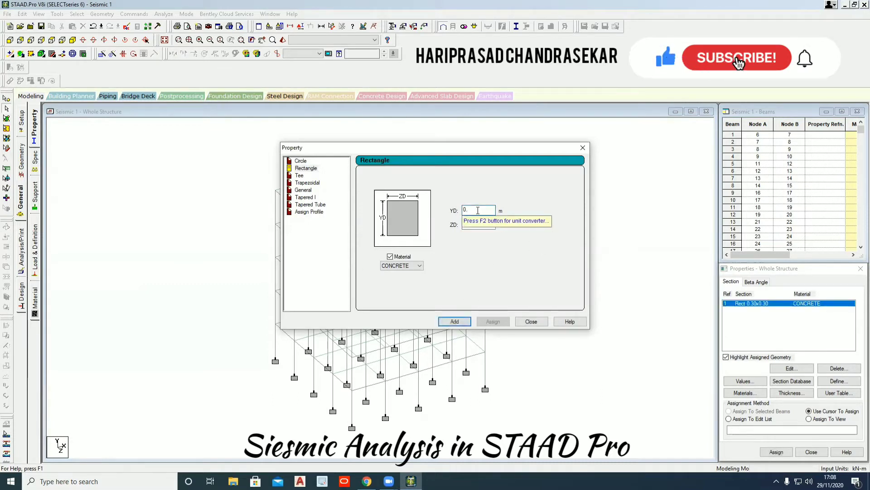
pyautogui.write('4')
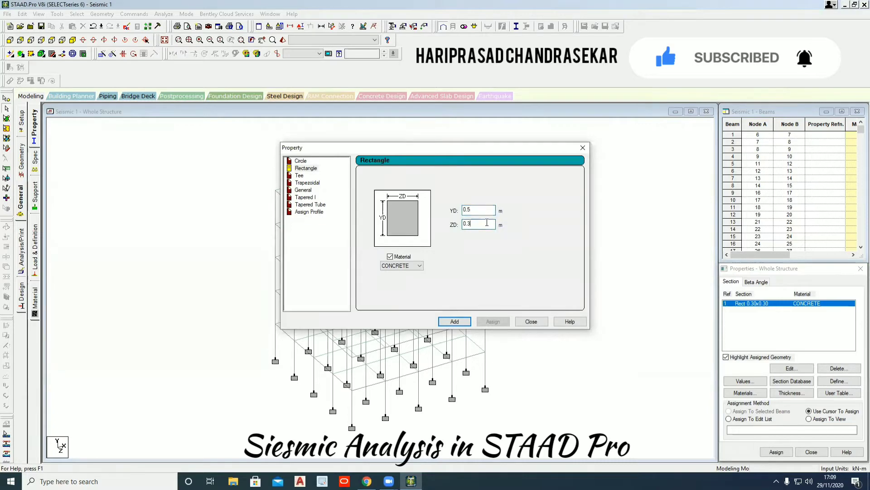
pyautogui.press('BackSpace')
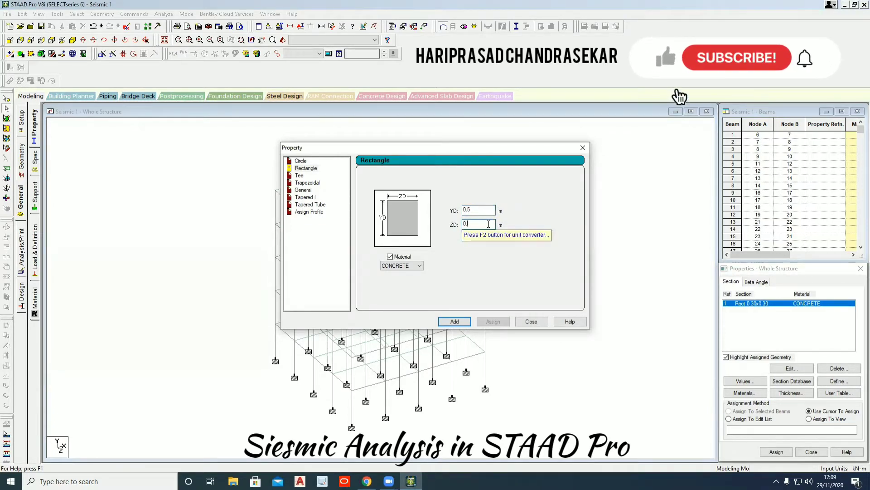
pyautogui.write('23')
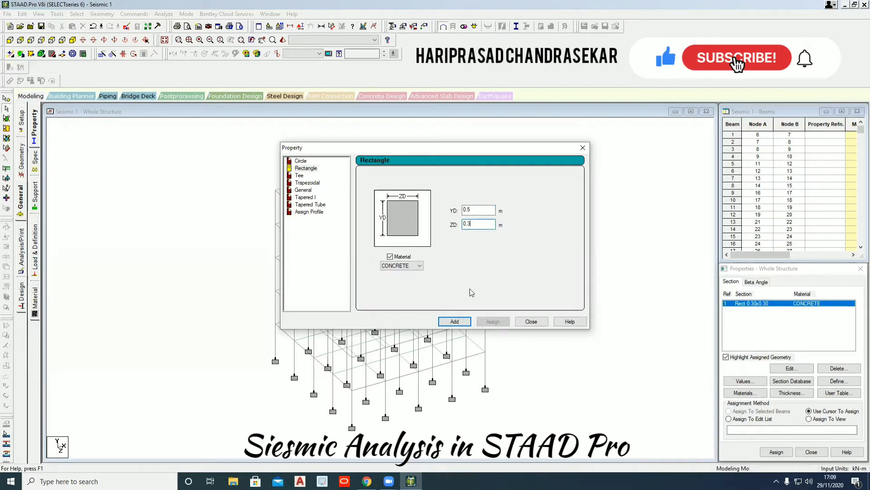
pyautogui.click(467, 322)
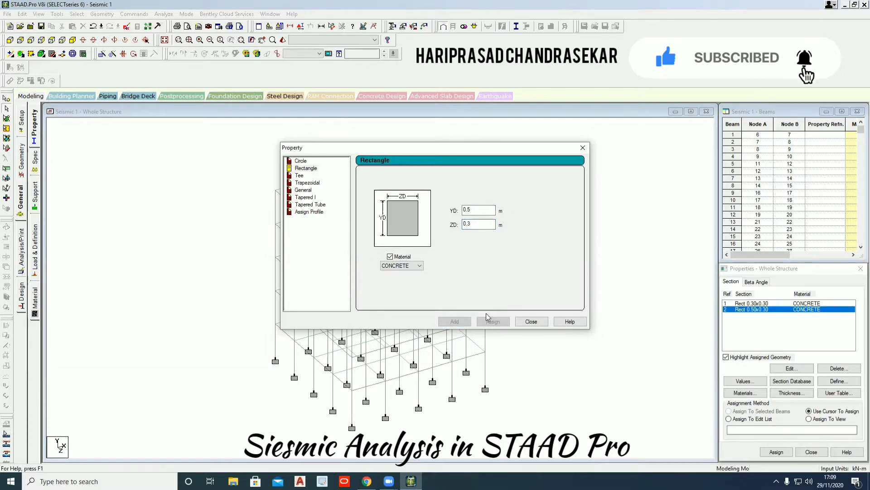
pyautogui.click(530, 322)
# - Define a concrete plate element thickness of 0.15 m at all four nodes
pyautogui.click(794, 393)
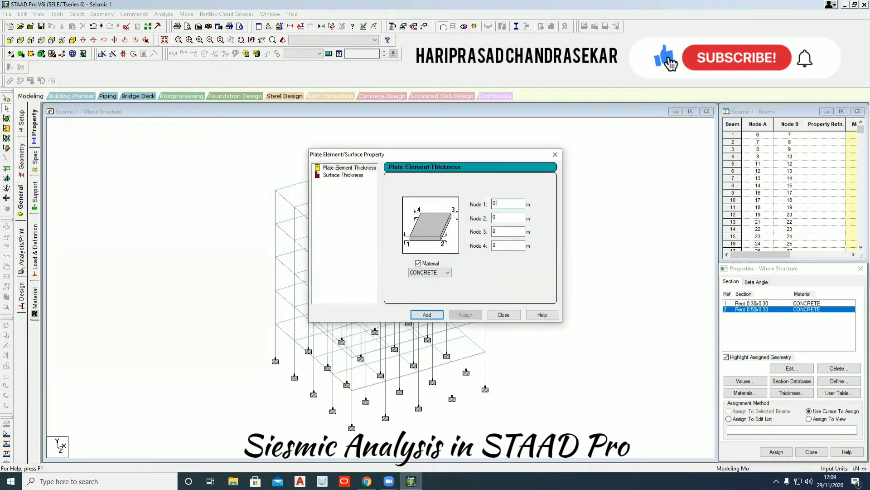
pyautogui.write('.15')
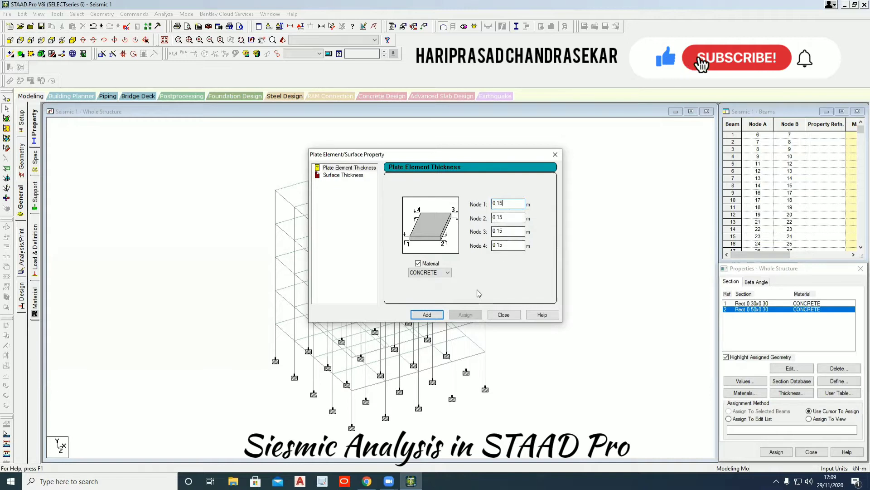
pyautogui.click(427, 314)
pyautogui.click(499, 315)
# - Assign the Rect 0.30x0.30 section to all columns by selecting the members parallel to Y
pyautogui.click(748, 304)
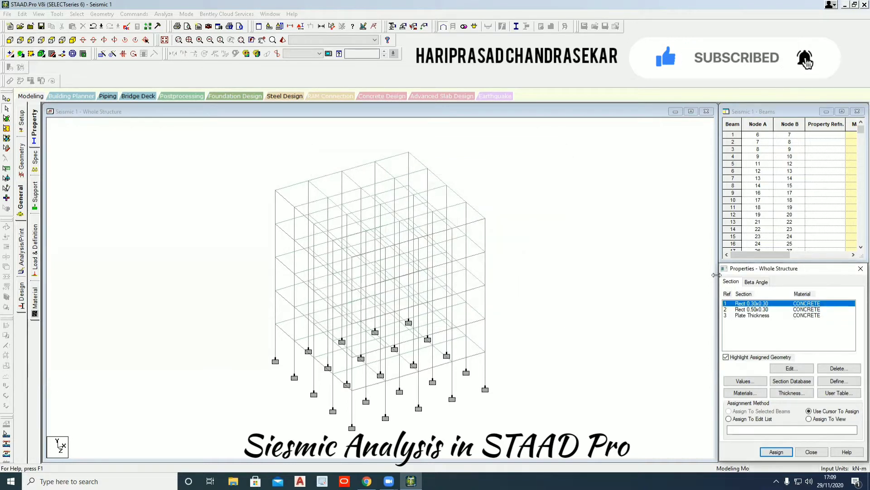
pyautogui.click(75, 14)
pyautogui.moveTo(143, 180)
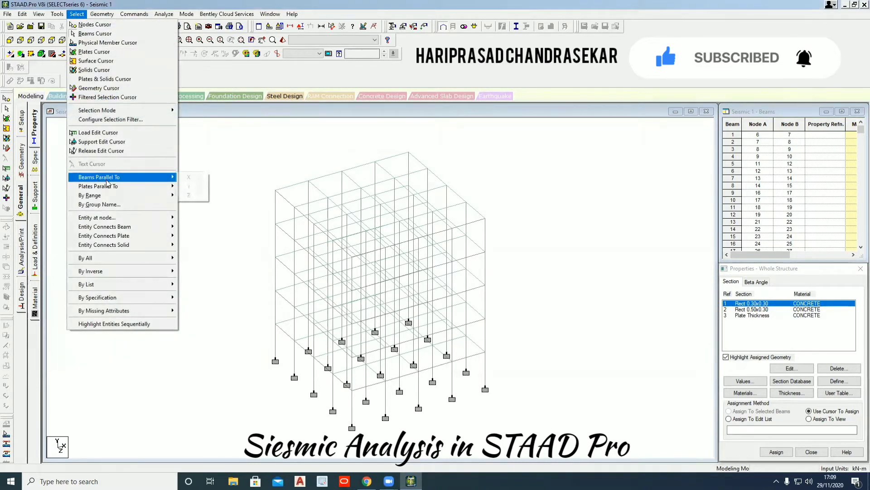
pyautogui.click(190, 187)
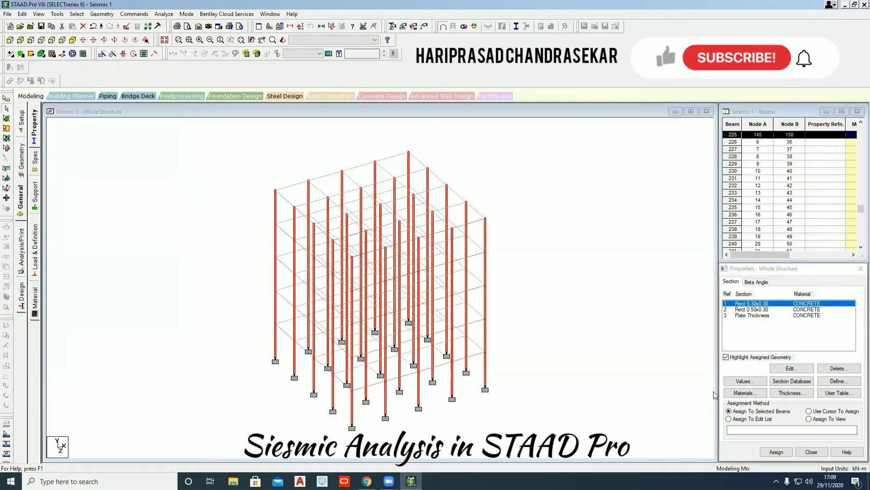
pyautogui.click(778, 452)
pyautogui.click(808, 386)
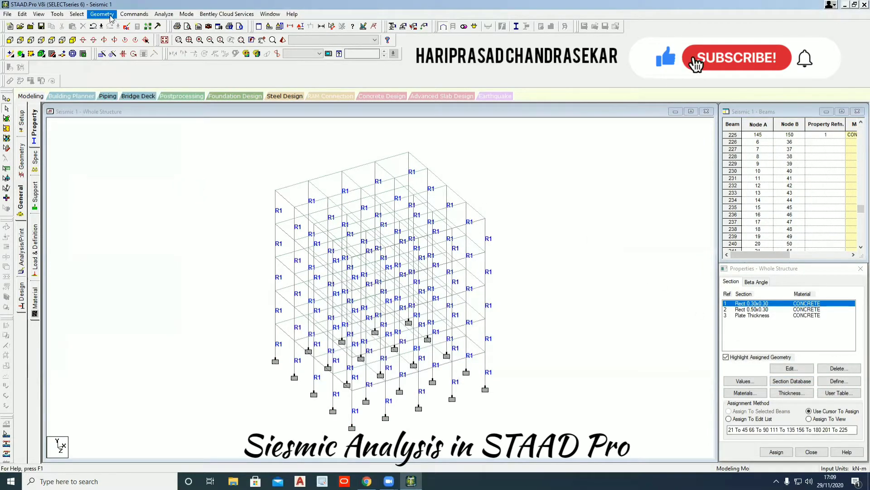
pyautogui.click(77, 14)
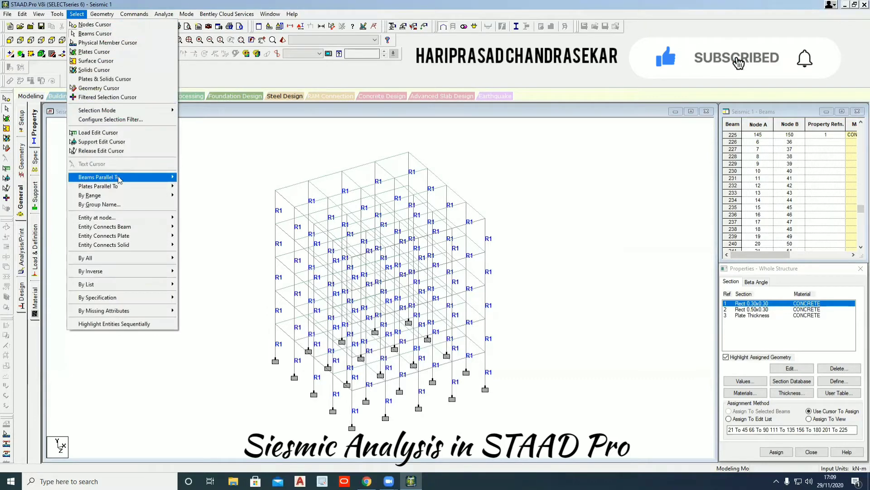
pyautogui.moveTo(120, 180)
pyautogui.click(180, 178)
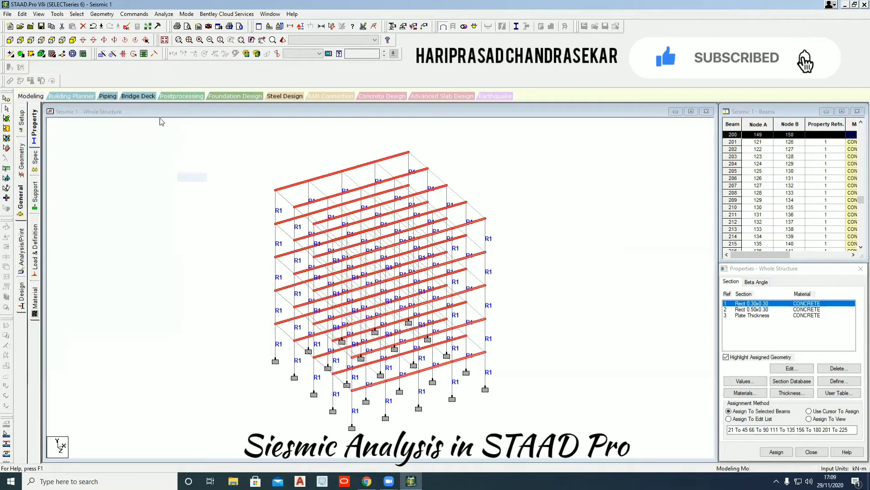
pyautogui.click(555, 238)
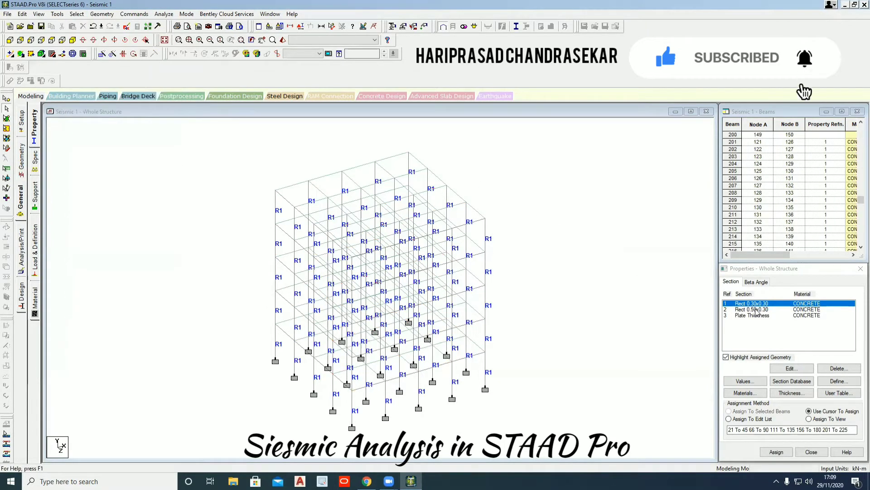
# - Assign the Rect 0.50x0.30 section to all floor beams by selecting the members parallel to X and Z
pyautogui.click(753, 310)
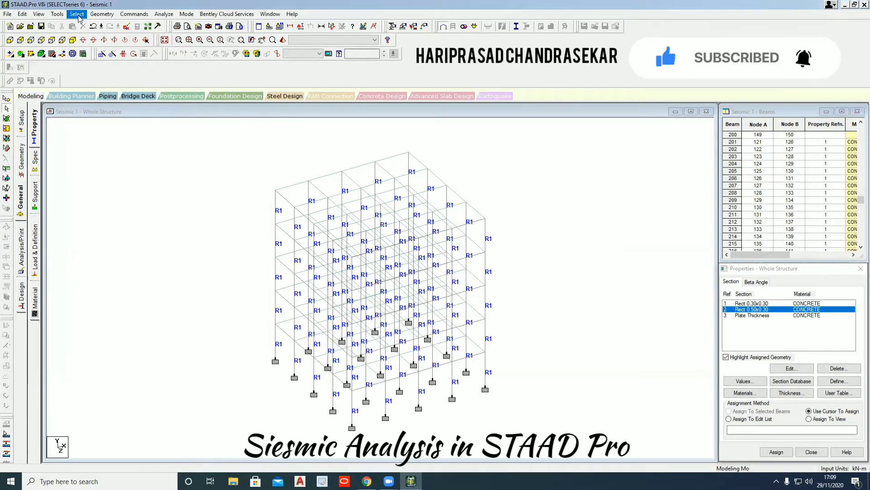
pyautogui.click(77, 14)
pyautogui.moveTo(175, 178)
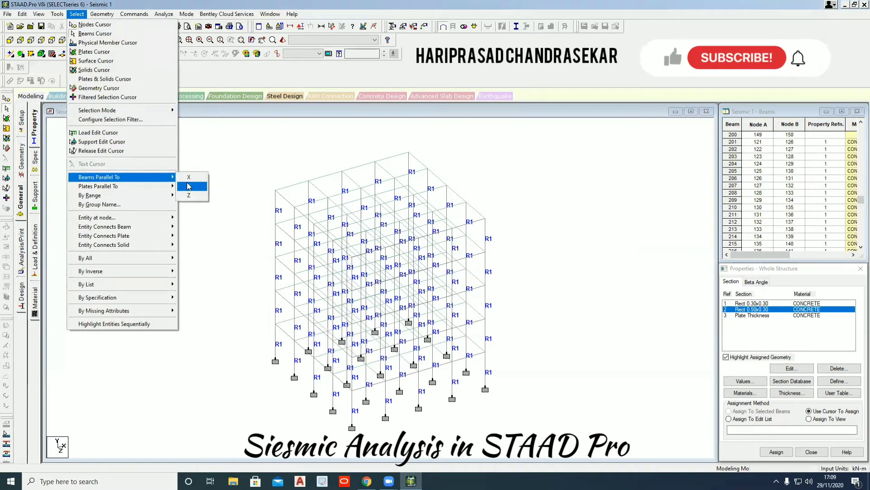
pyautogui.click(186, 186)
pyautogui.click(238, 175)
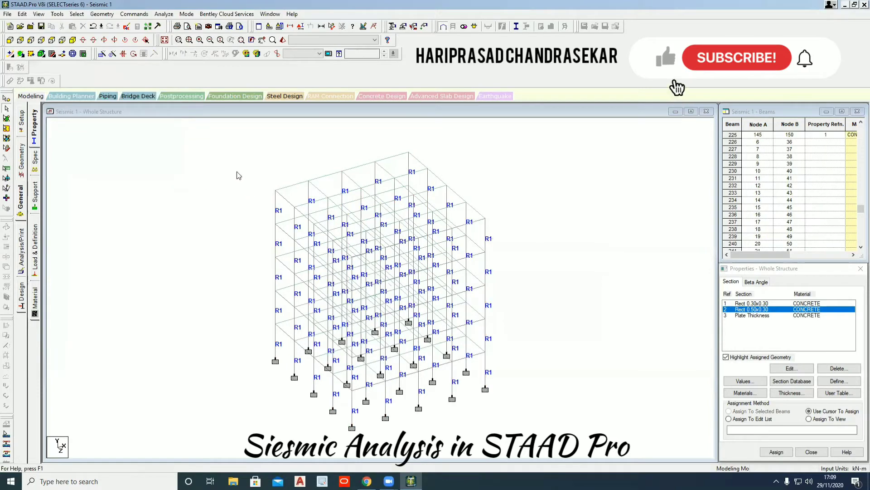
pyautogui.click(77, 14)
pyautogui.moveTo(150, 178)
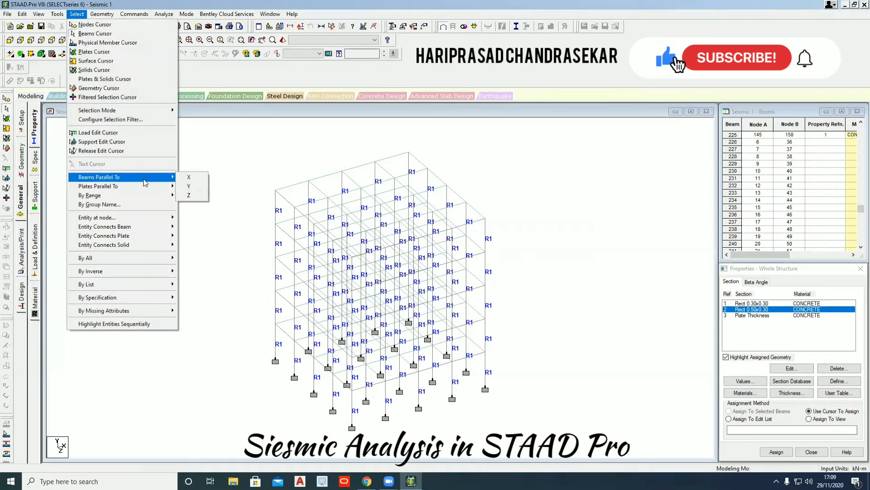
pyautogui.click(191, 177)
pyautogui.click(76, 14)
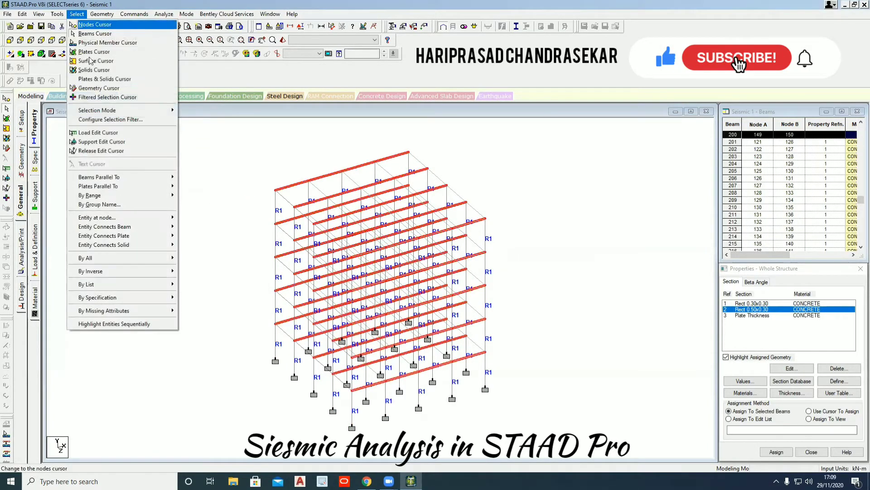
pyautogui.moveTo(150, 177)
pyautogui.click(189, 186)
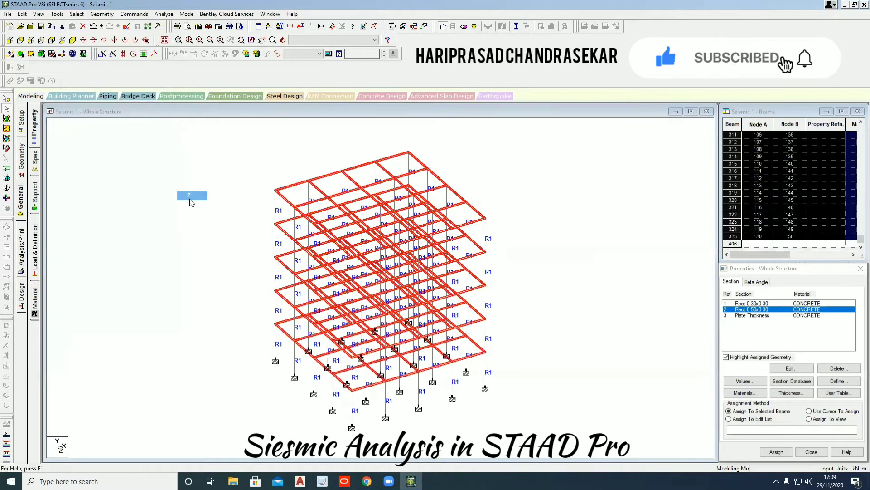
pyautogui.click(776, 451)
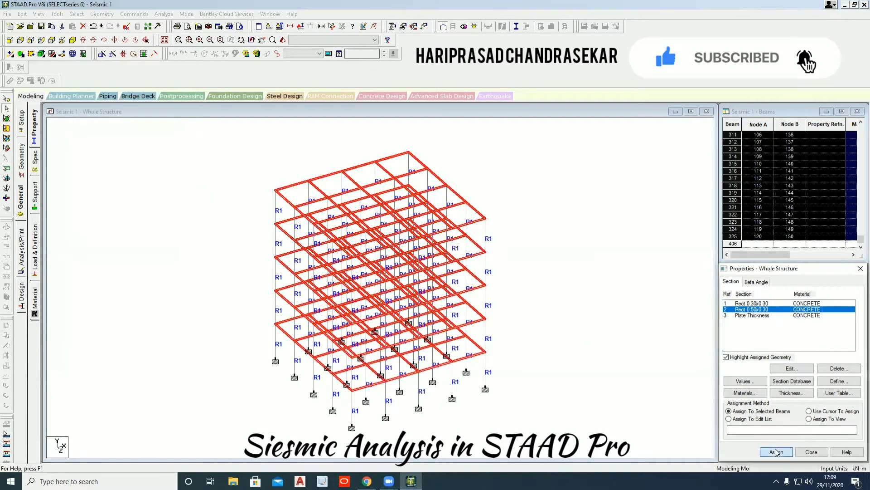
pyautogui.click(806, 387)
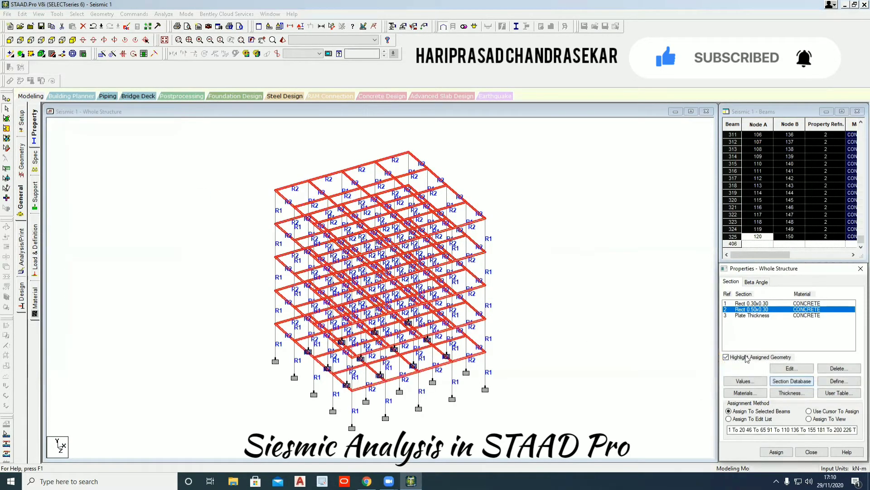
# - Examine the frame's beams and columns in a rotated 3D rendering, and close the rendered view
pyautogui.click(619, 263)
pyautogui.rightClick(553, 213)
pyautogui.click(582, 374)
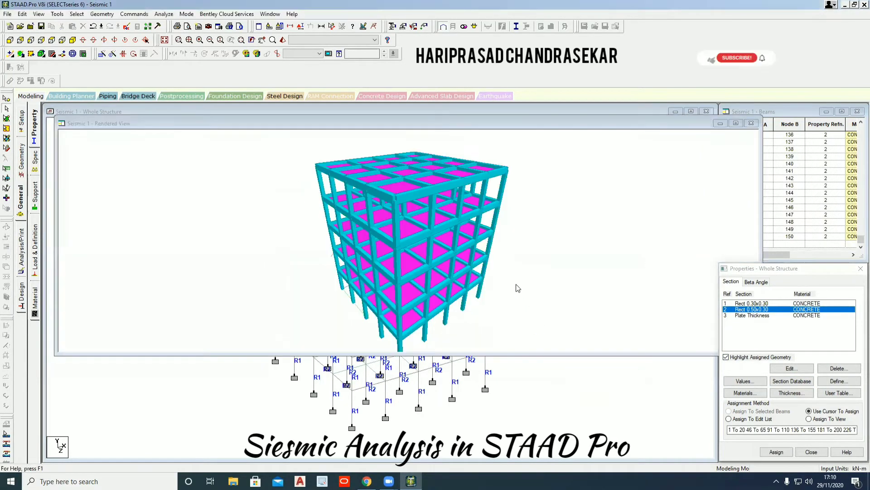
pyautogui.moveTo(439, 192); pyautogui.dragTo(474, 187)
pyautogui.click(751, 124)
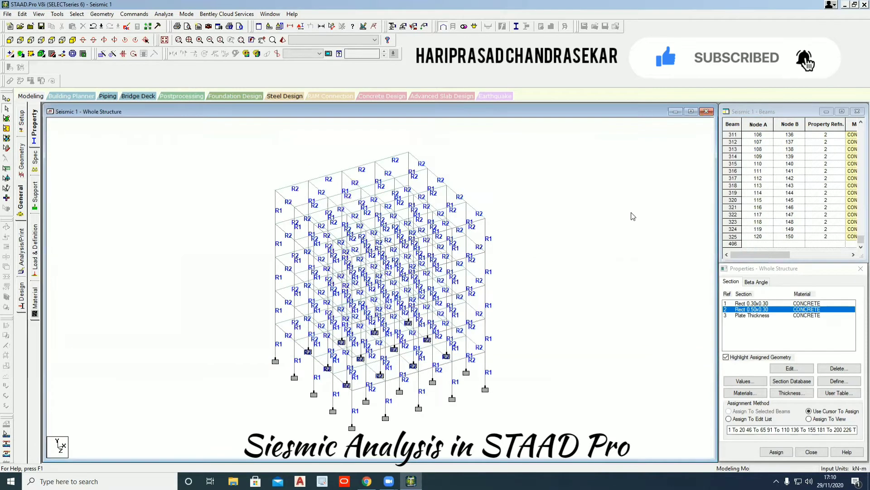
# - Assign the Plate Thickness property to all floor plates using the Assign To View method
pyautogui.click(754, 315)
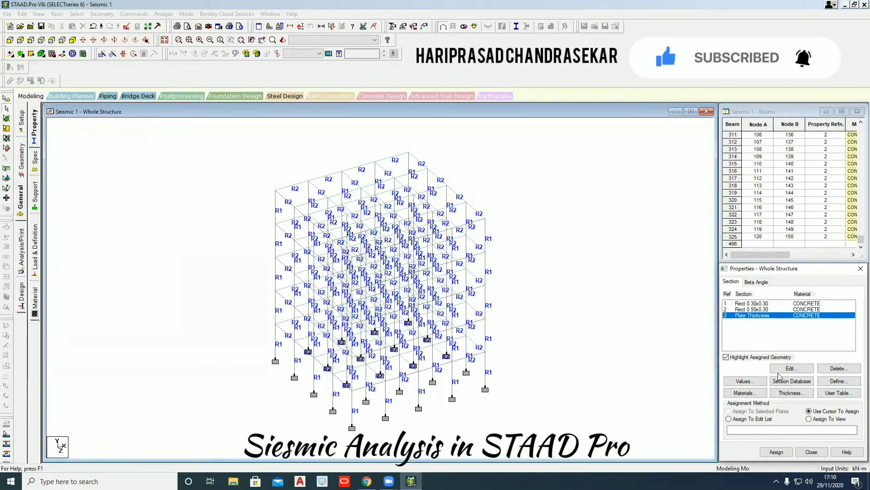
pyautogui.click(776, 452)
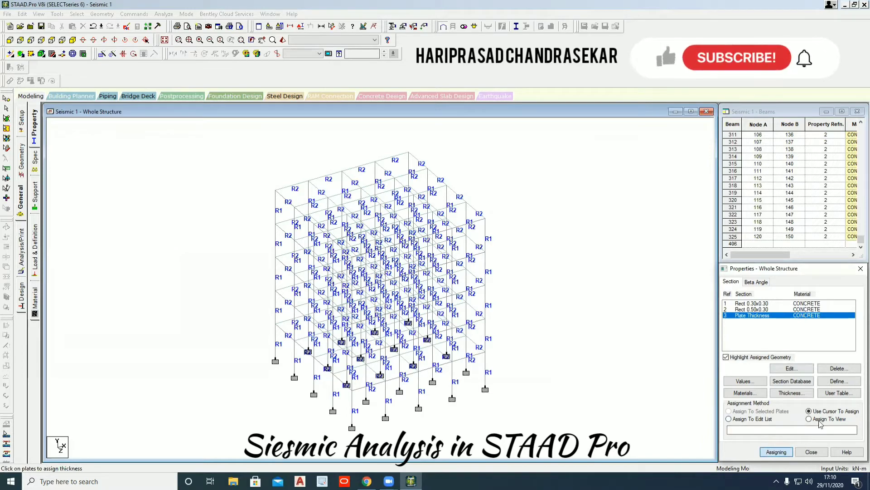
pyautogui.click(815, 419)
pyautogui.click(778, 451)
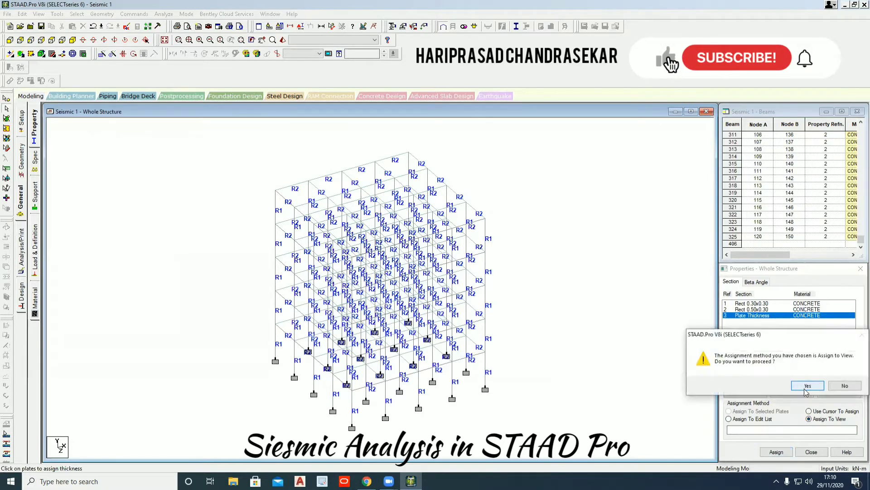
pyautogui.click(809, 385)
# - Render the structure in 3D again, rotate it to inspect the floor plates, and close the rendering
pyautogui.rightClick(535, 187)
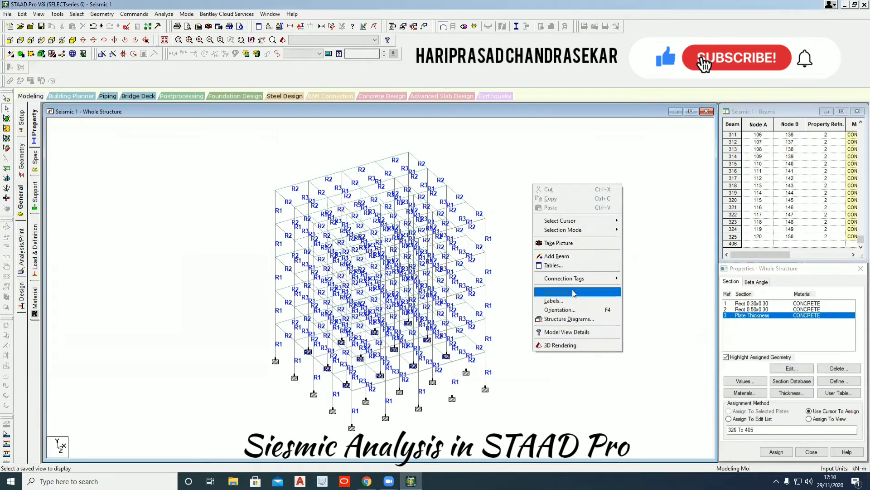
pyautogui.click(558, 345)
pyautogui.moveTo(483, 263); pyautogui.dragTo(530, 254)
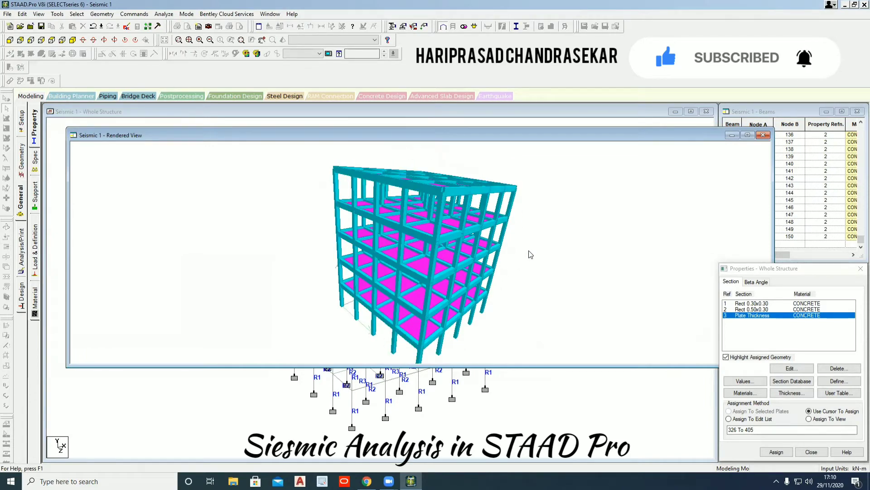
pyautogui.click(764, 135)
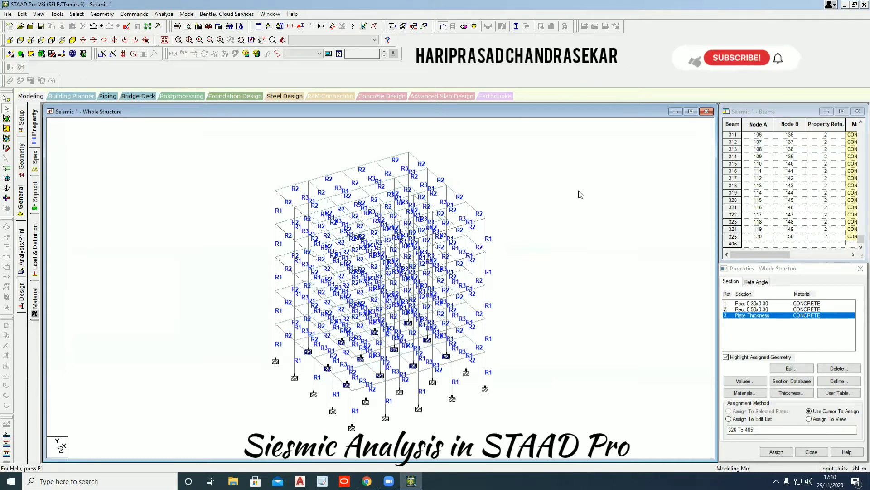
# - Start a new seismic definition of type Indian: IS 1893 - 2002/2005 and save the modified structure
pyautogui.click(39, 263)
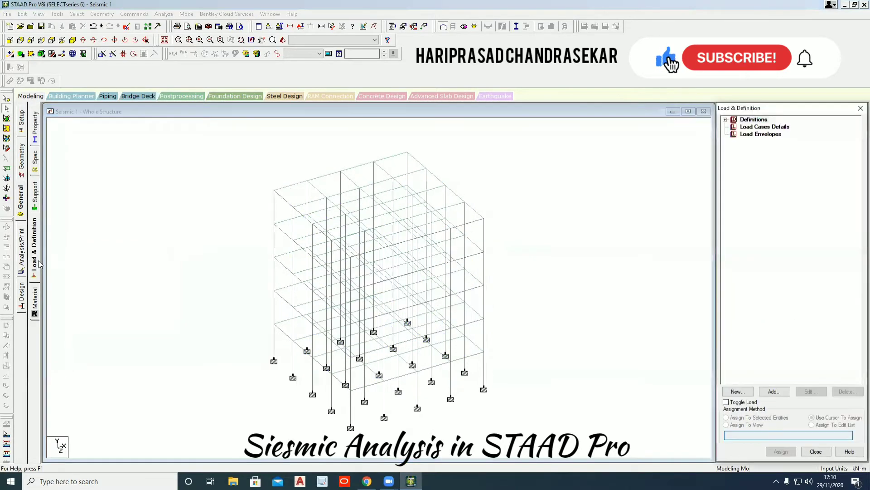
pyautogui.doubleClick(735, 120)
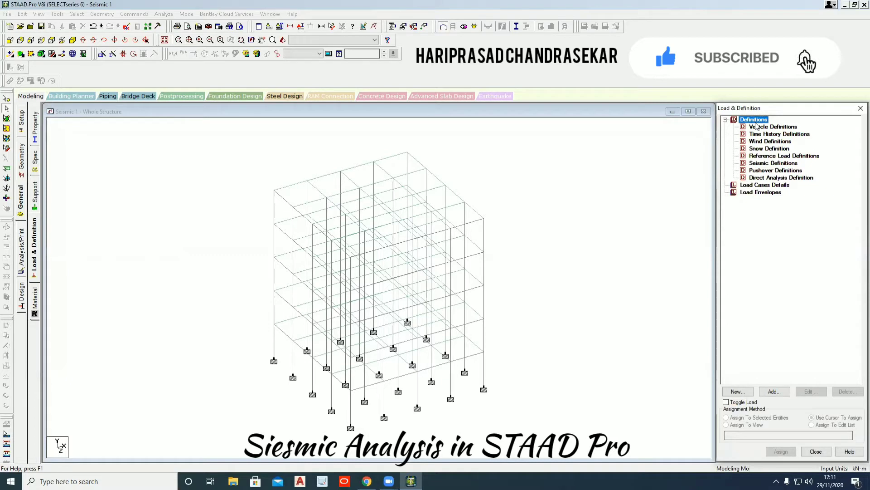
pyautogui.click(768, 164)
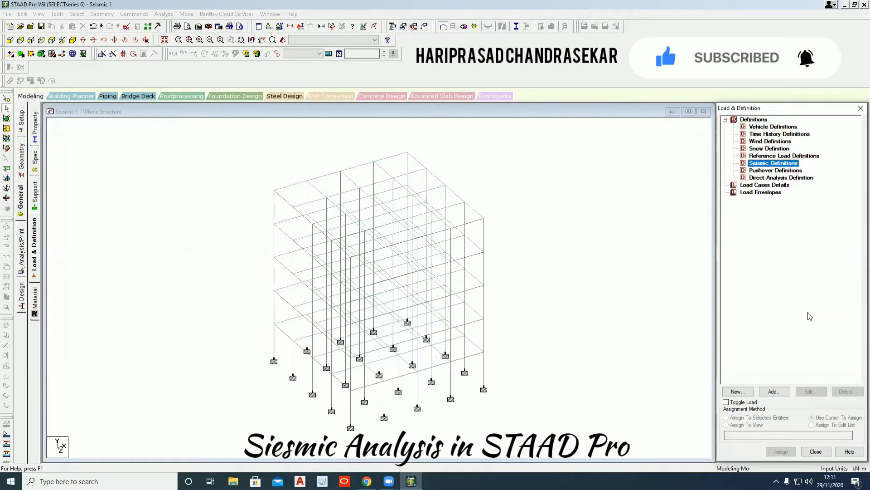
pyautogui.click(782, 392)
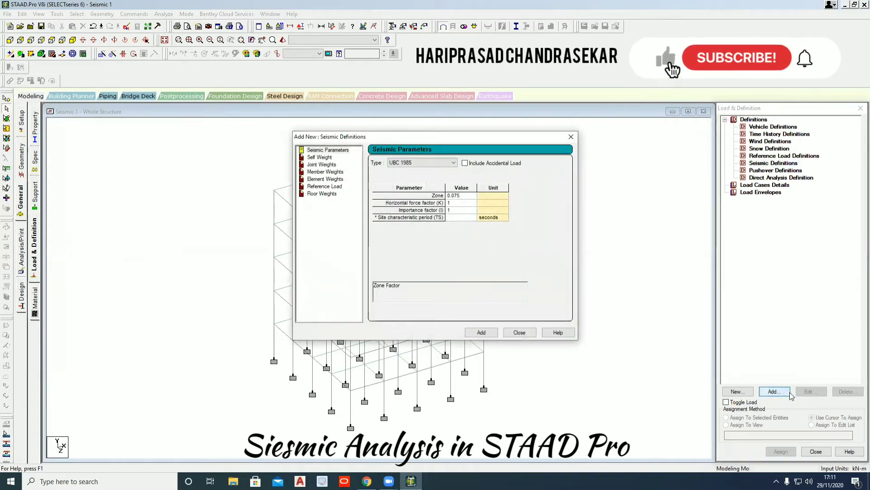
pyautogui.click(451, 165)
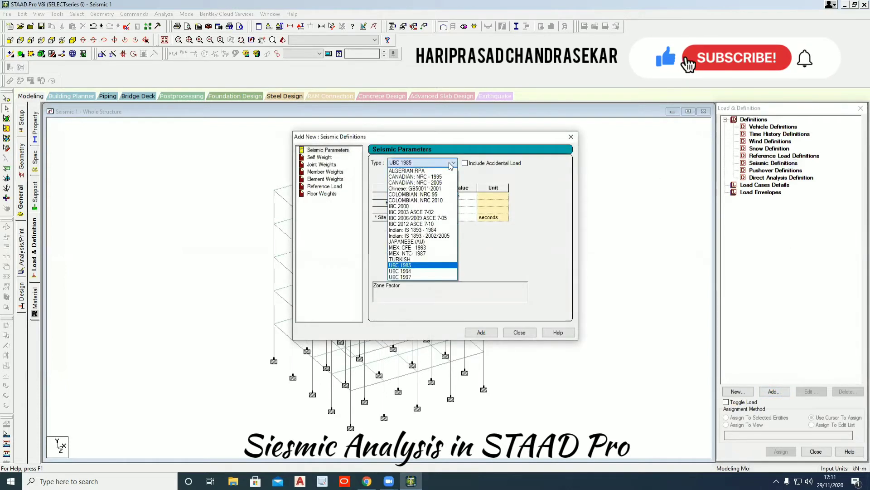
pyautogui.click(420, 236)
pyautogui.click(453, 163)
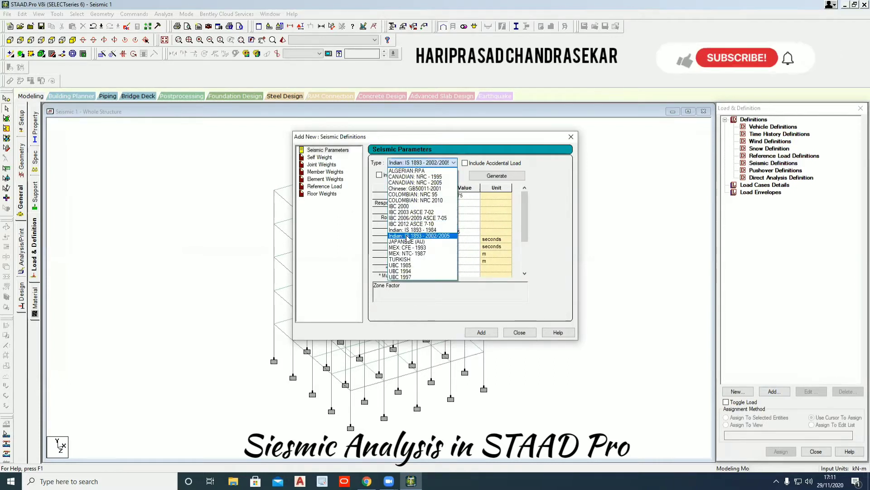
pyautogui.click(404, 237)
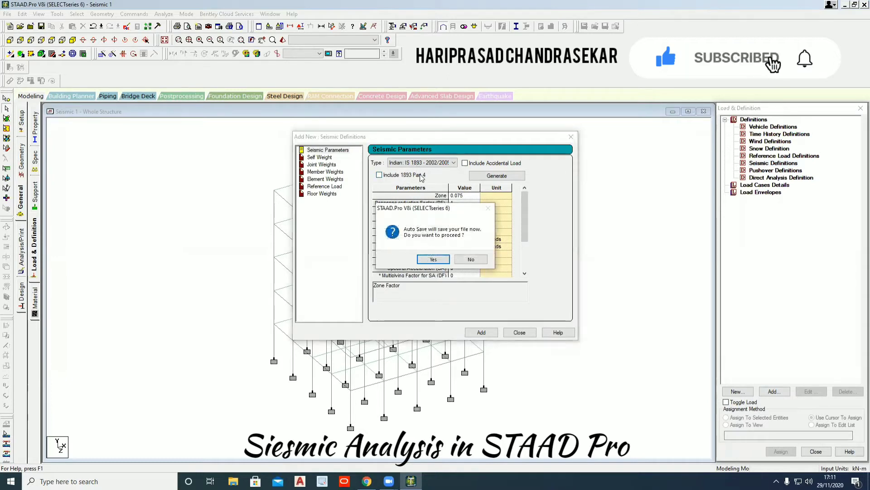
pyautogui.click(434, 259)
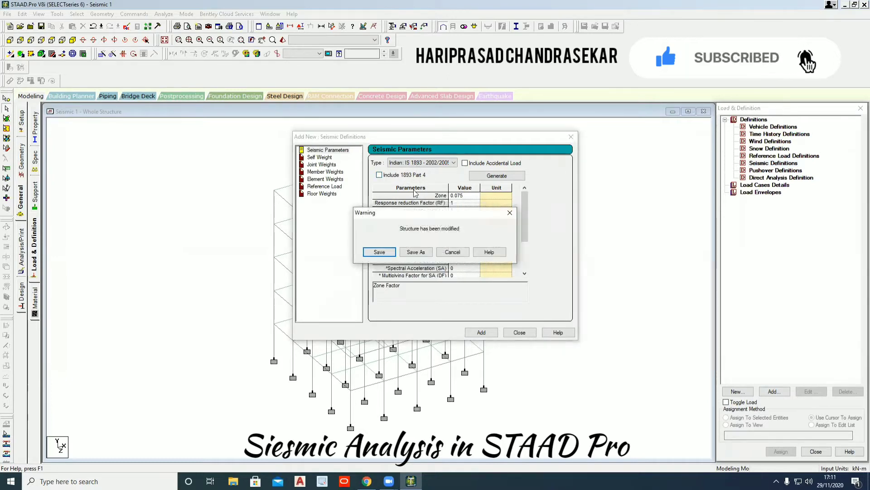
pyautogui.click(393, 256)
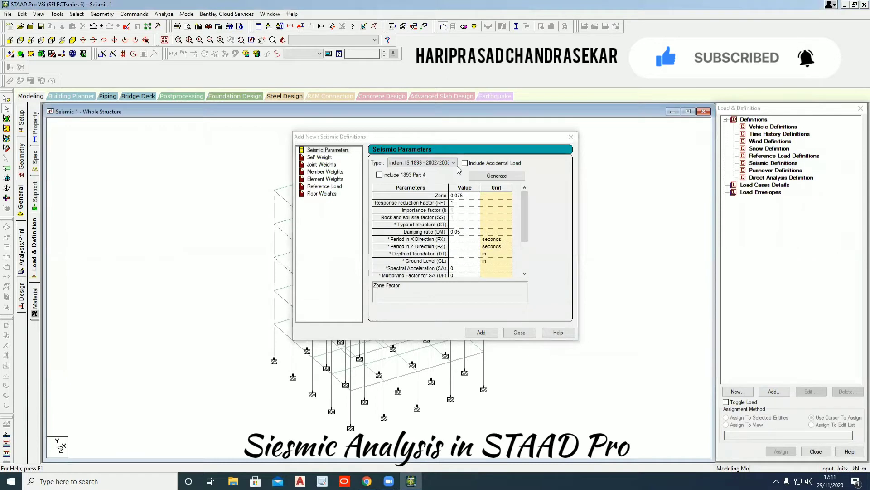
# - Open the IS:1893 seismic parameter generator and base the zone factor on the city of Chennai
pyautogui.click(495, 178)
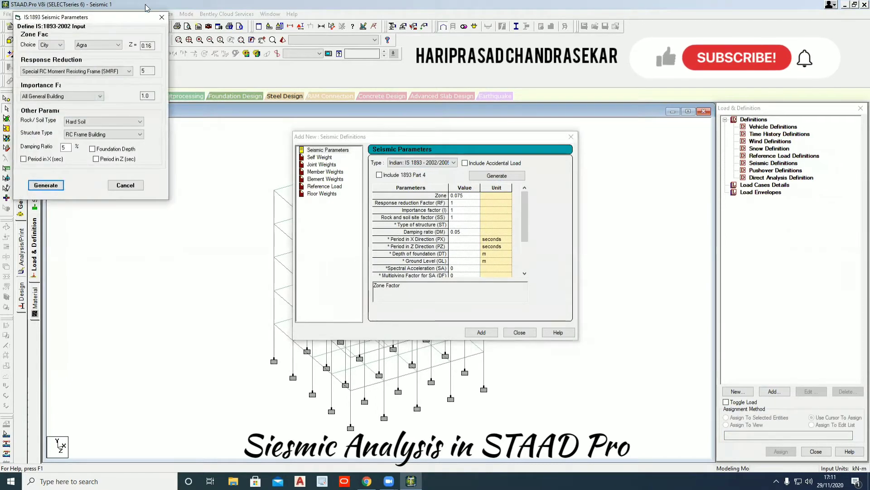
pyautogui.moveTo(145, 22); pyautogui.dragTo(481, 142)
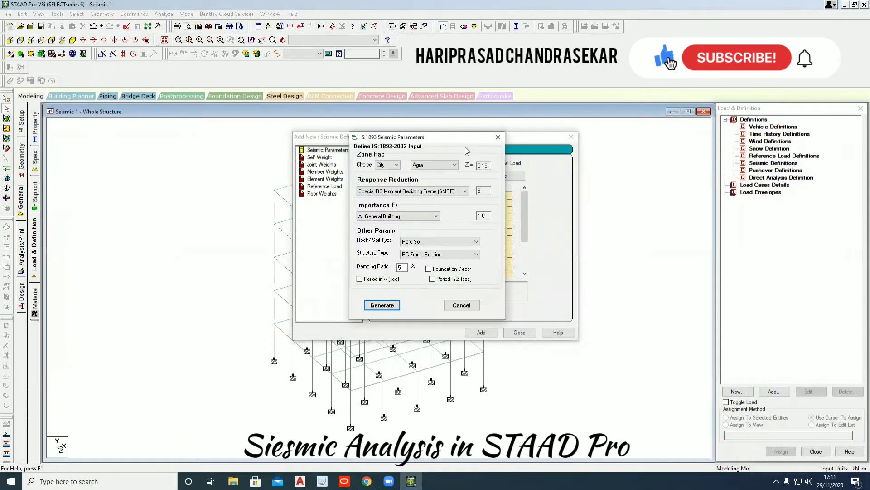
pyautogui.click(396, 166)
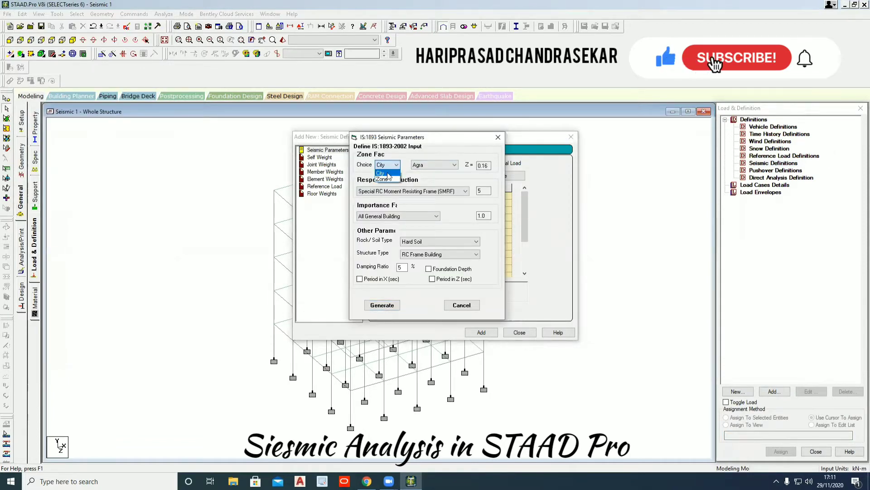
pyautogui.click(381, 173)
pyautogui.click(433, 165)
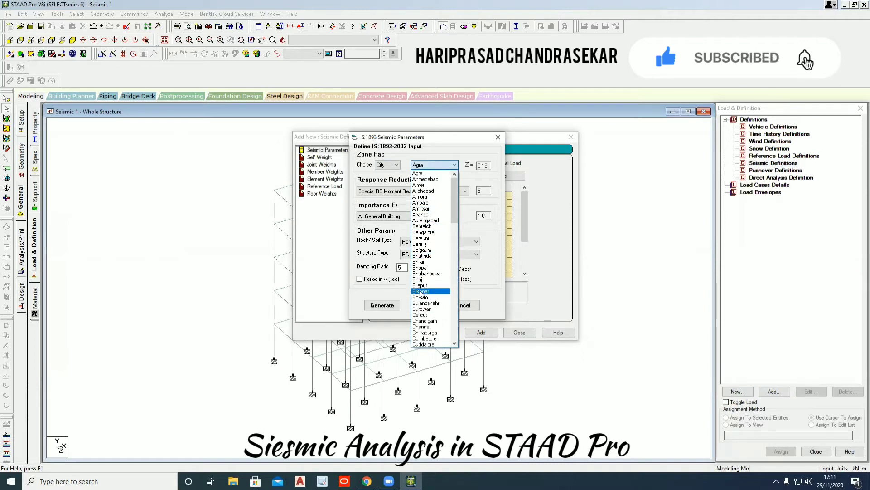
pyautogui.click(427, 327)
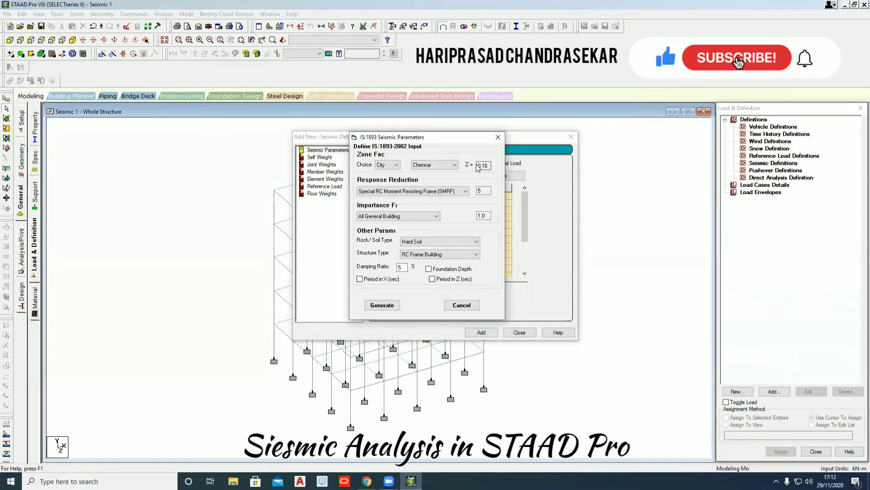
pyautogui.click(453, 165)
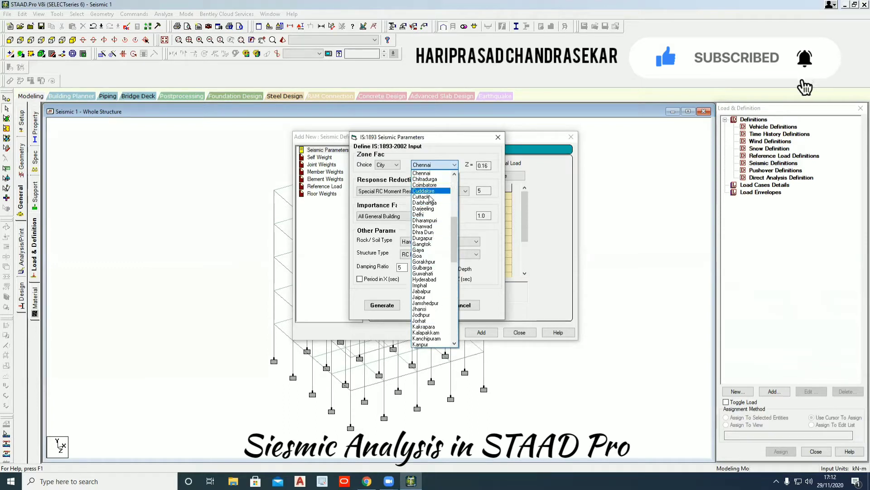
pyautogui.click(442, 155)
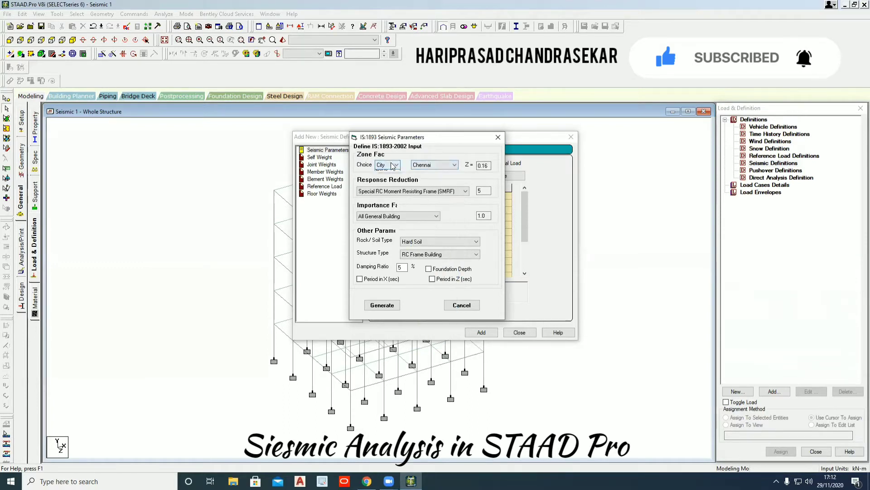
# - Change the zone factor choice to Zone and go through zones II, III and IV, ending on zone V
pyautogui.click(393, 165)
pyautogui.click(383, 180)
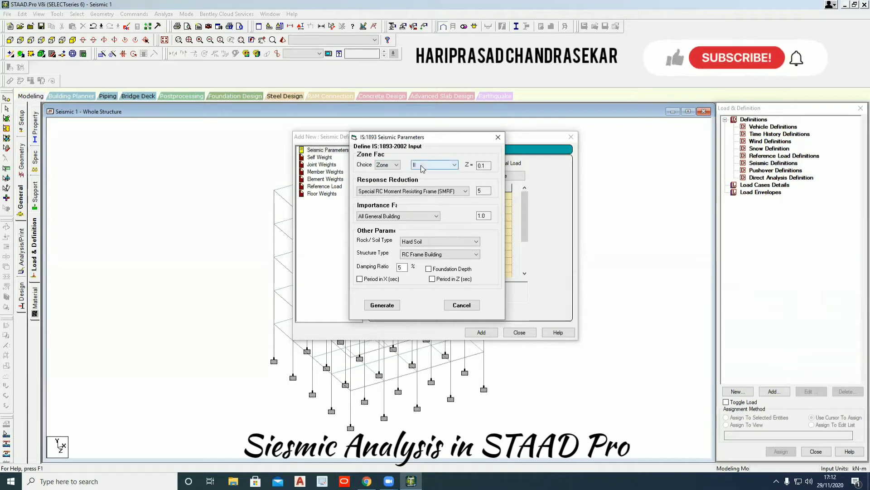
pyautogui.click(435, 165)
pyautogui.click(473, 175)
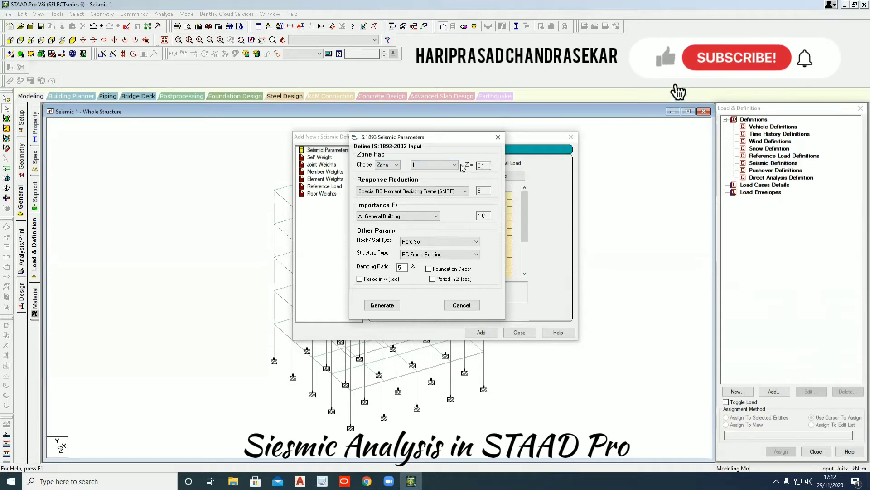
pyautogui.click(454, 165)
pyautogui.click(421, 180)
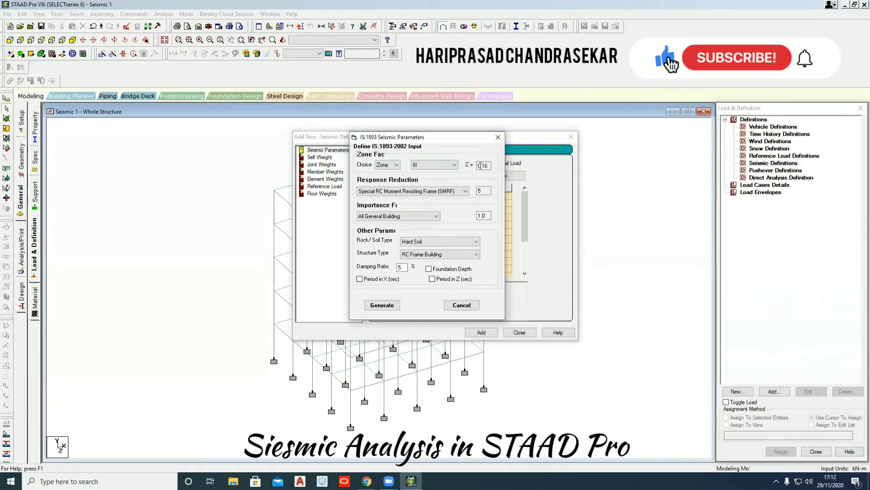
pyautogui.click(454, 165)
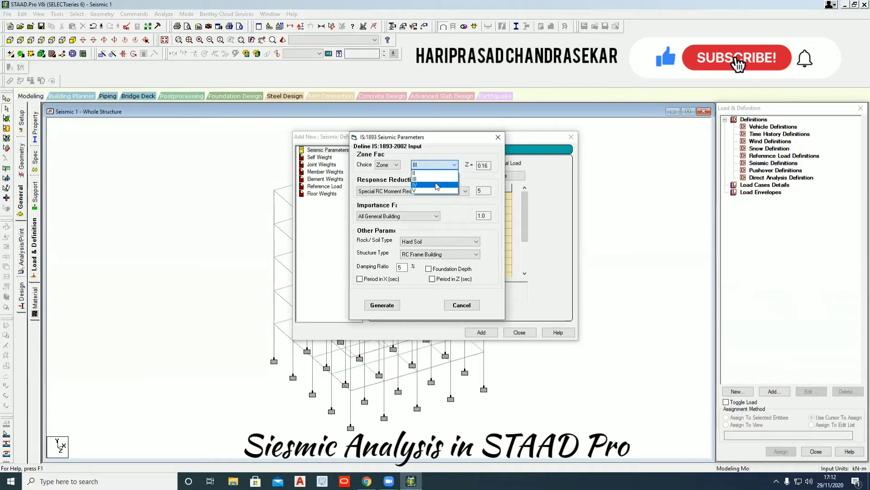
pyautogui.click(436, 185)
pyautogui.click(455, 164)
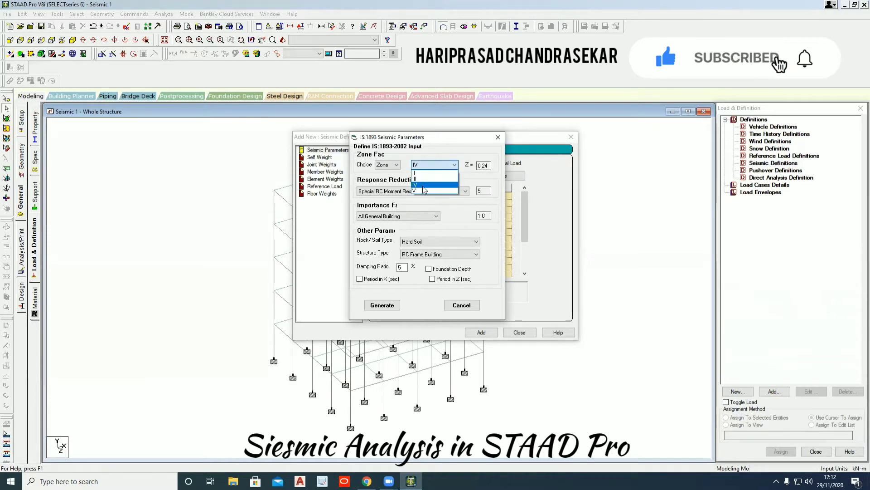
pyautogui.click(435, 191)
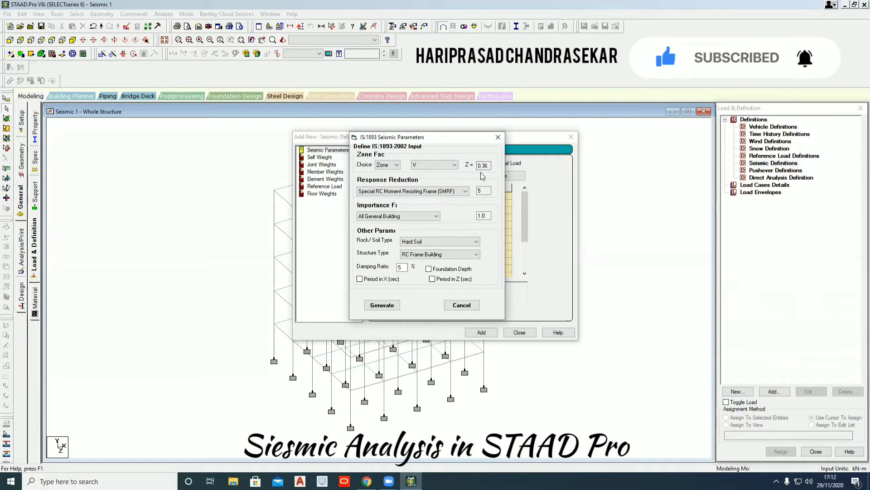
# - Try Ordinary Shear wall with OMRF as the response reduction type, and return it to Special RC Moment Resisting Frame (SMRF)
pyautogui.click(466, 191)
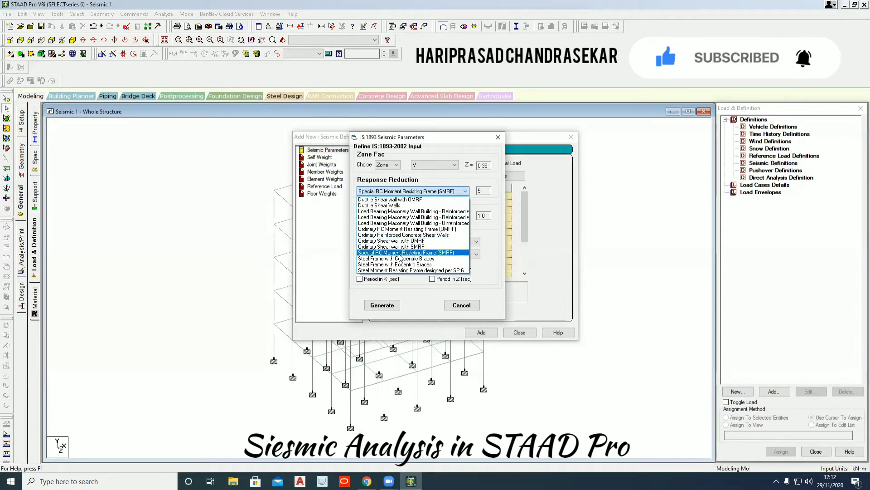
pyautogui.click(439, 254)
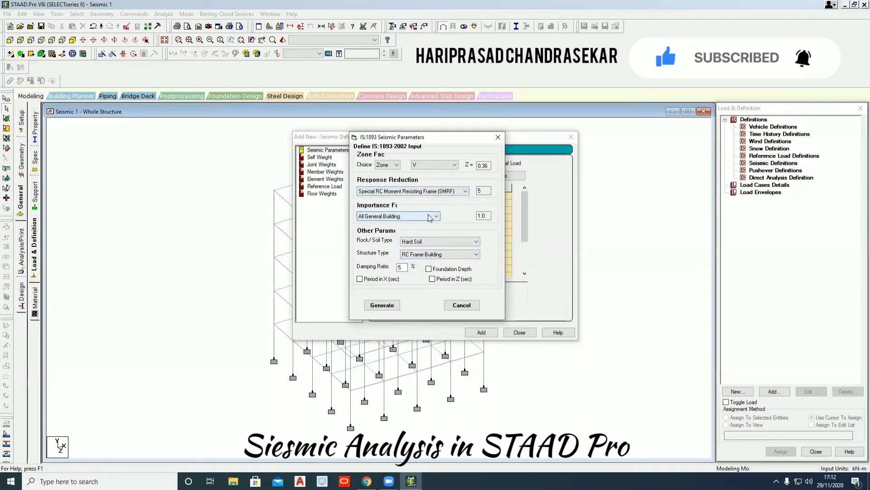
pyautogui.click(489, 165)
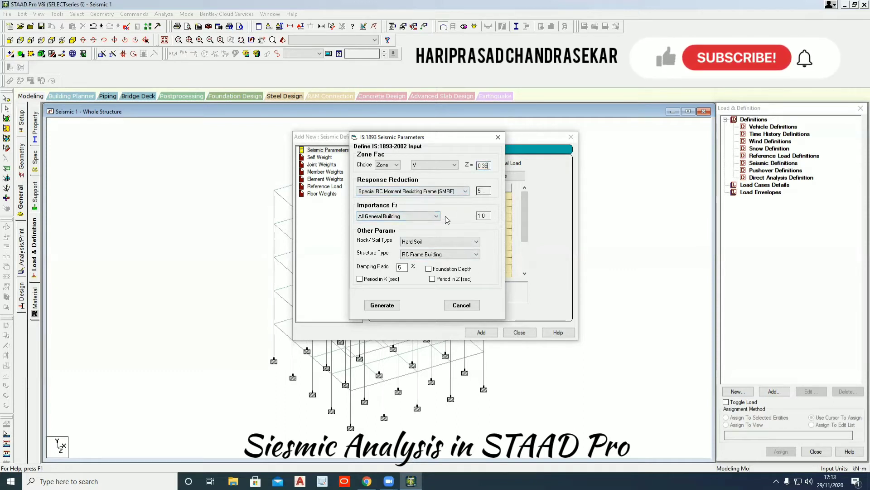
pyautogui.doubleClick(485, 192)
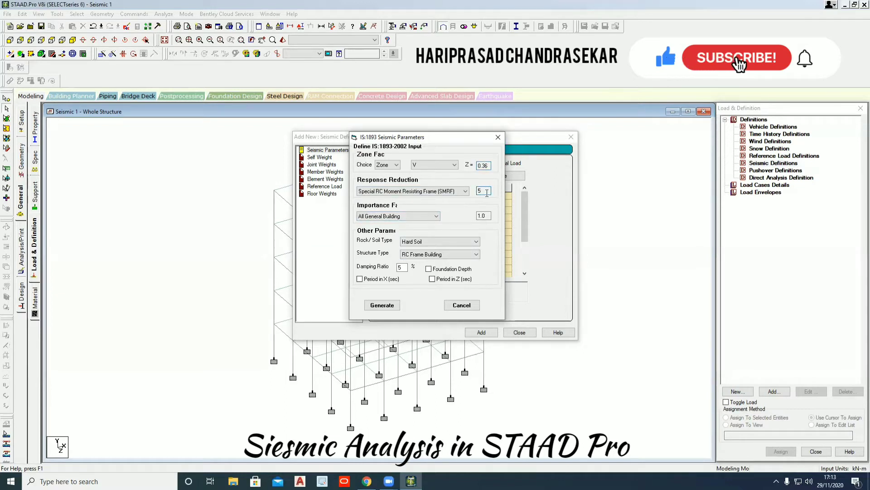
pyautogui.click(466, 191)
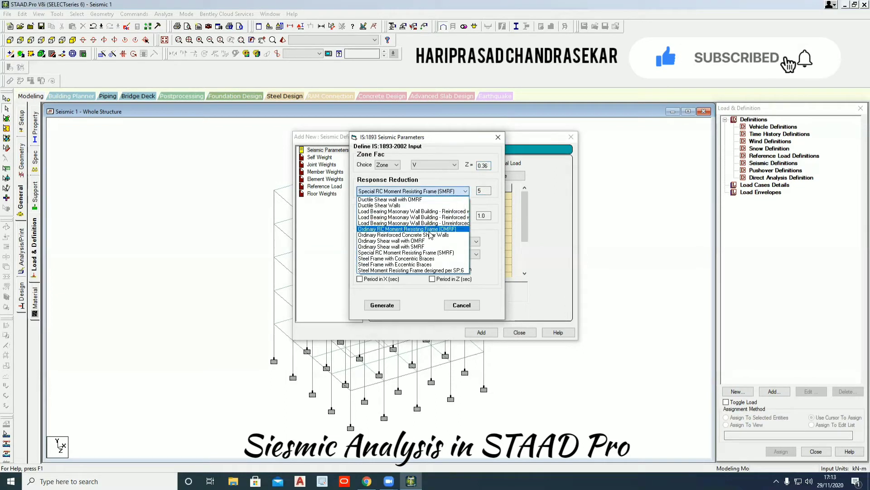
pyautogui.click(431, 211)
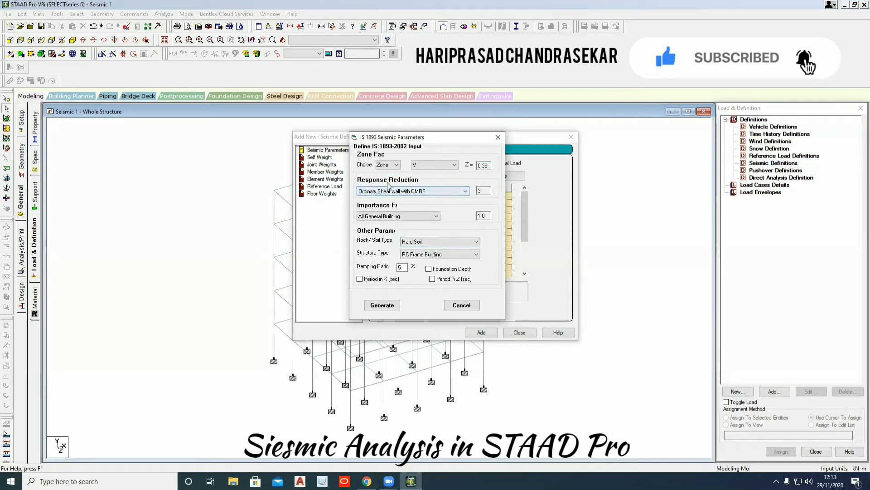
pyautogui.click(414, 194)
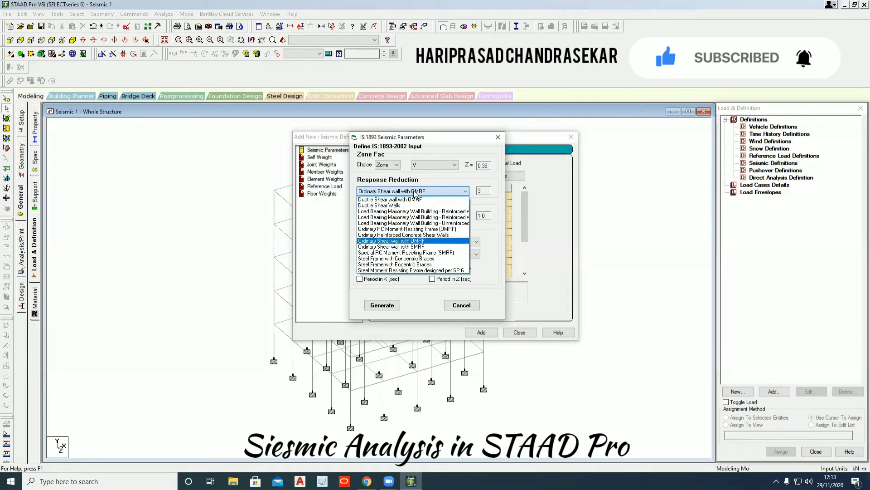
pyautogui.click(402, 253)
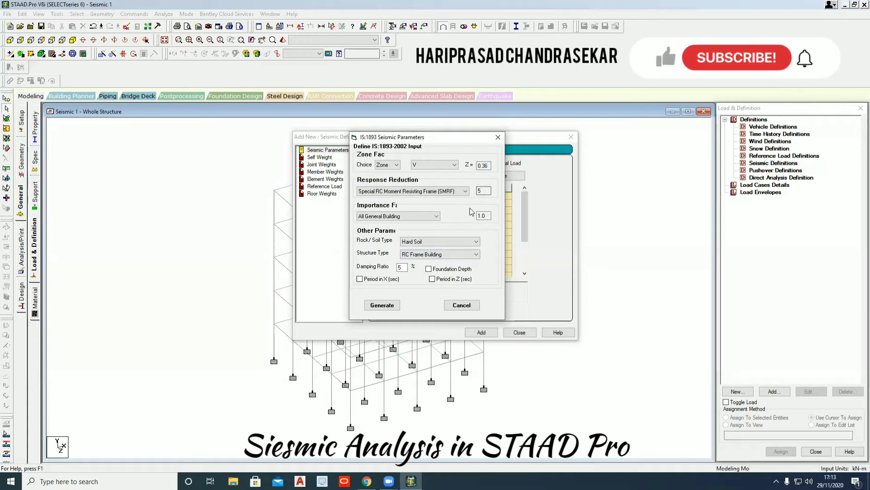
# - Compare the two importance factor options and set the building category to Important Building
pyautogui.click(397, 217)
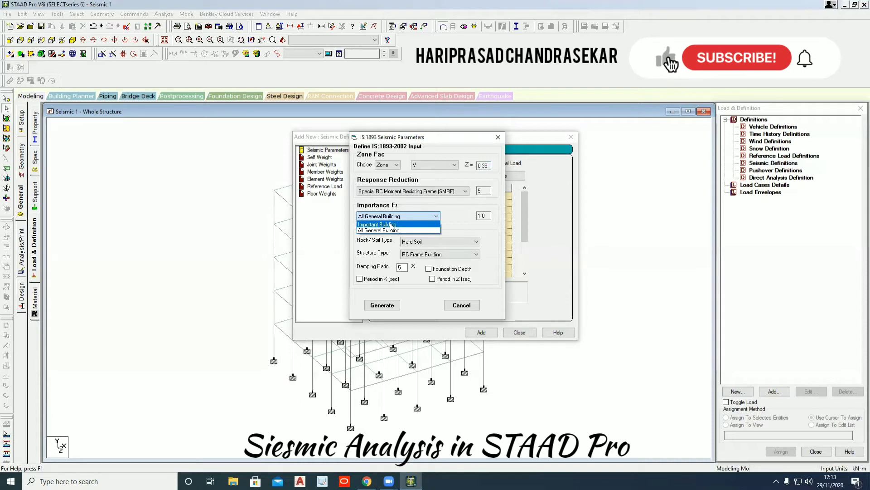
pyautogui.click(391, 225)
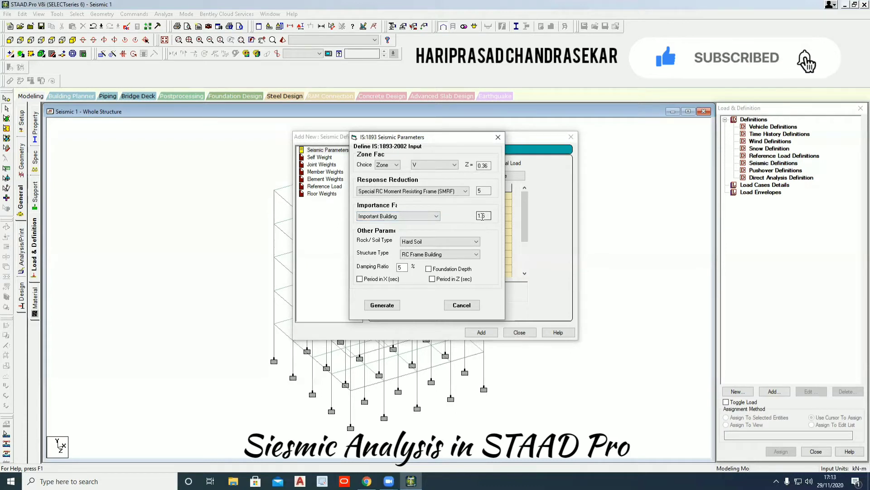
pyautogui.click(408, 216)
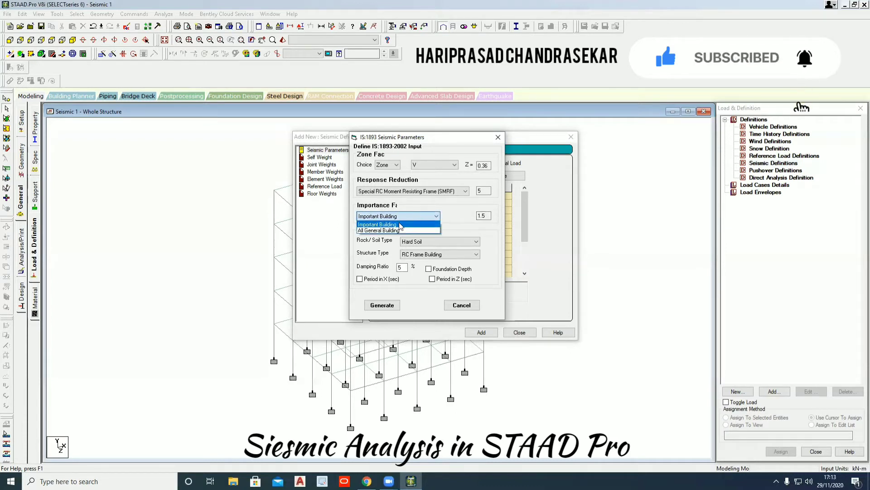
pyautogui.click(399, 223)
pyautogui.click(436, 217)
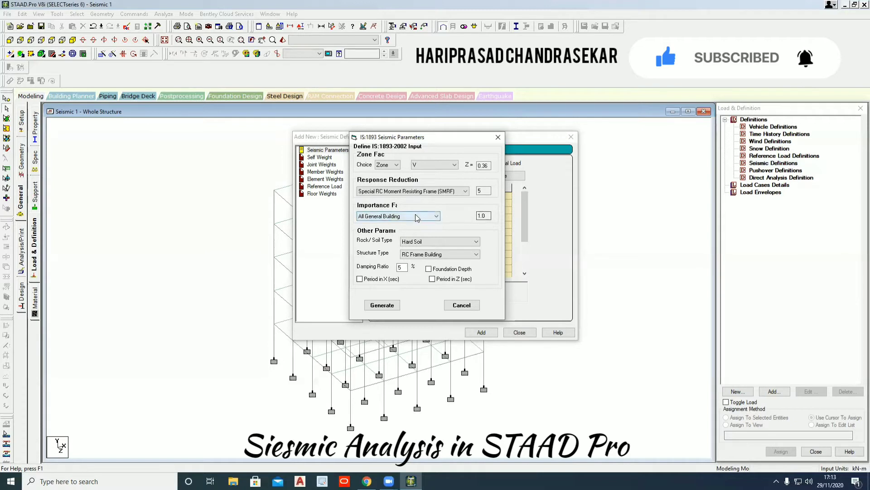
pyautogui.click(393, 230)
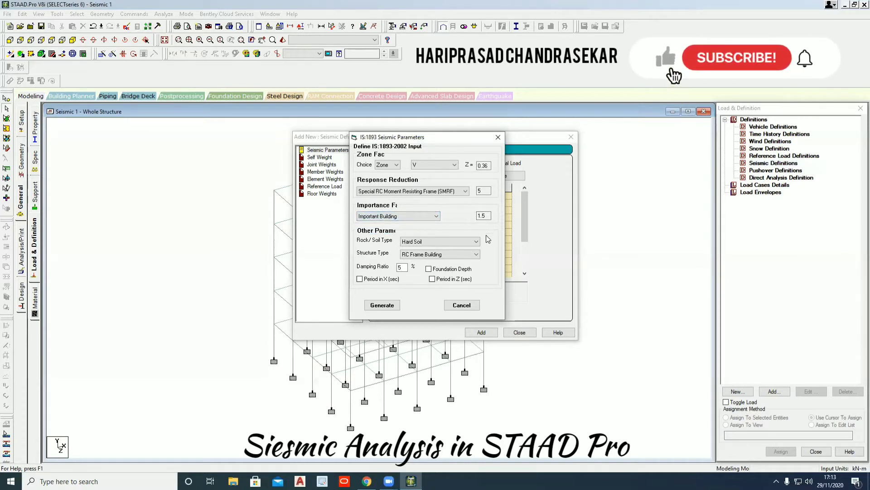
# - Set the rock/soil type to Medium Soil and keep RC Frame Building as the structure type
pyautogui.click(431, 242)
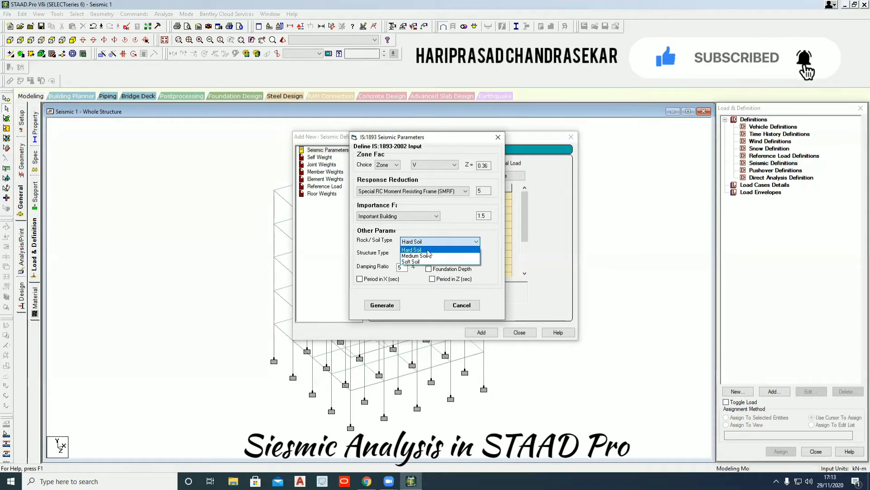
pyautogui.click(421, 256)
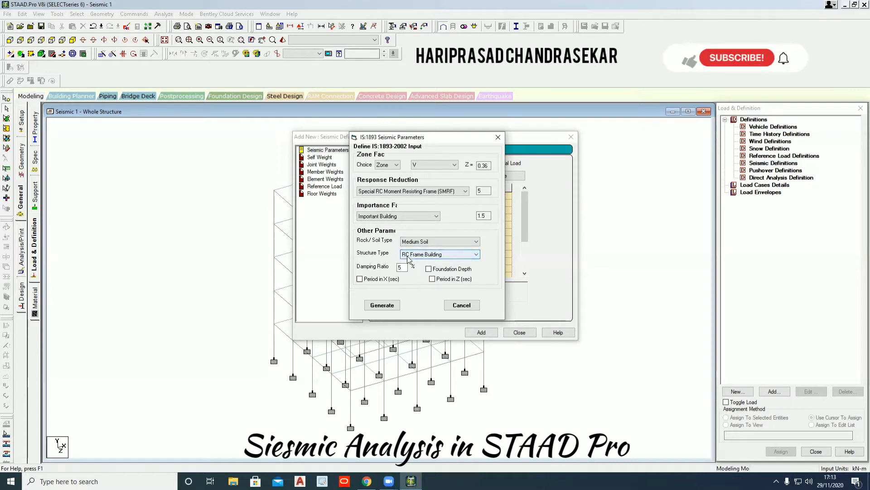
pyautogui.click(418, 256)
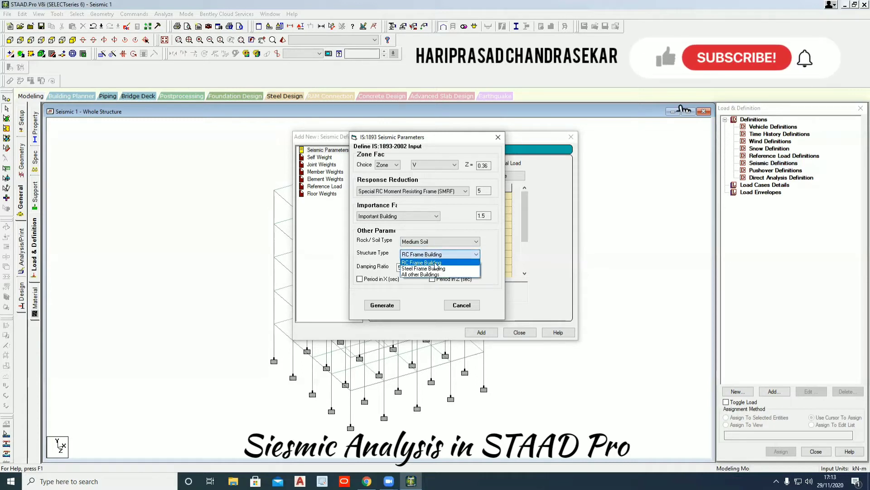
pyautogui.click(417, 288)
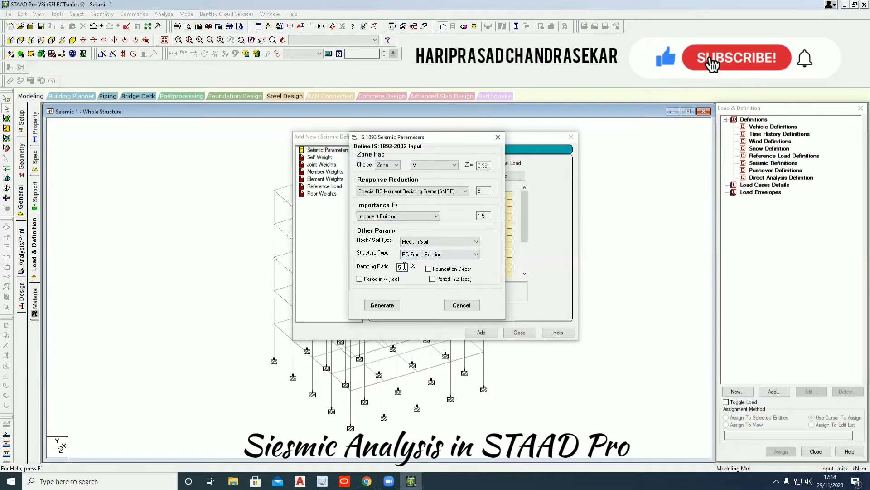
# - Set the damping ratio to 10 % and include a foundation depth of 12 m
pyautogui.press('BackSpace')
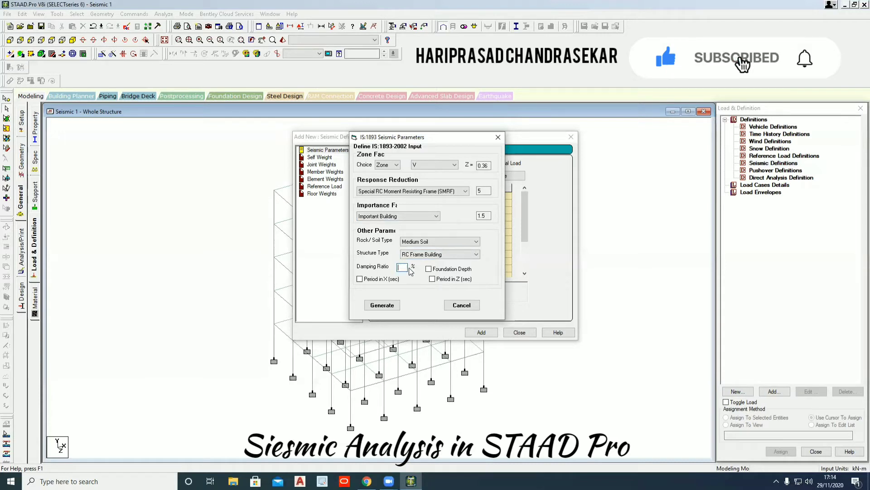
pyautogui.write('10')
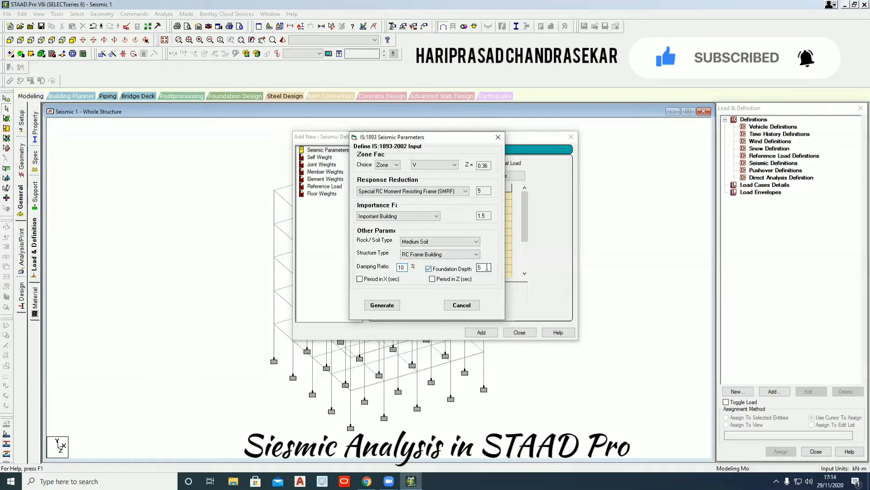
pyautogui.doubleClick(486, 267)
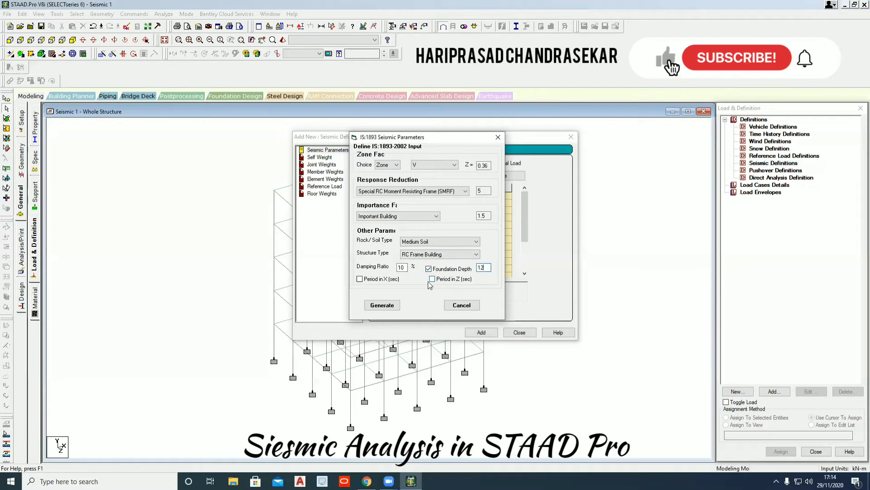
# - Enable the natural periods in X and Z and set both to 0.65 seconds
pyautogui.click(367, 279)
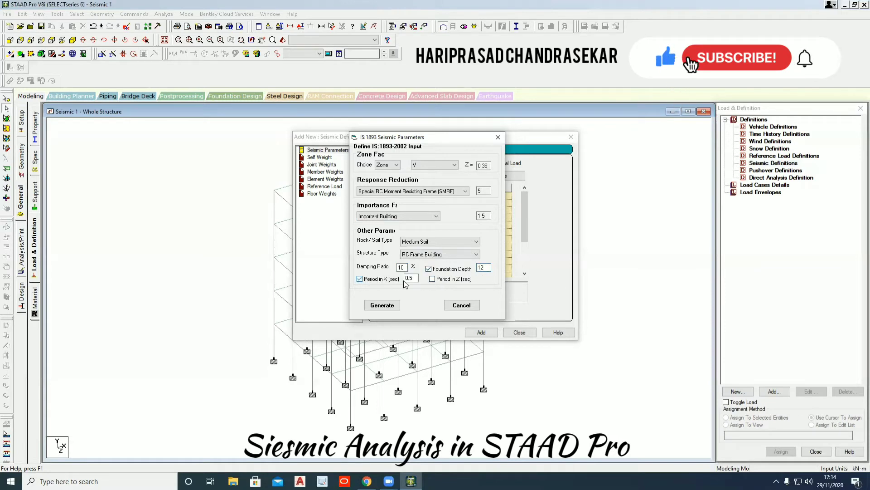
pyautogui.click(432, 279)
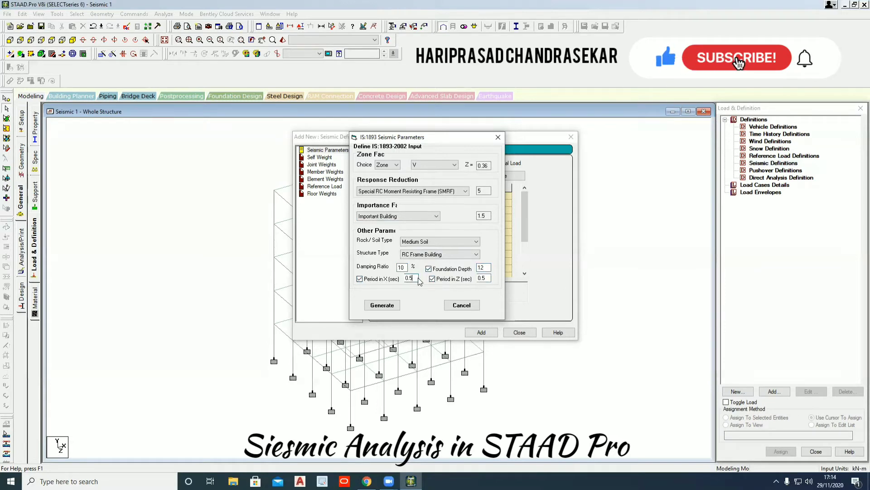
pyautogui.press('BackSpace')
pyautogui.write('6')
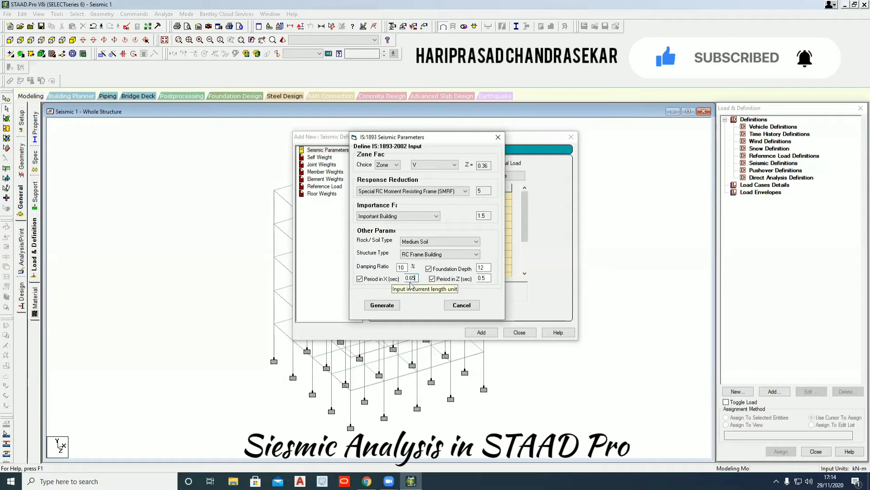
pyautogui.click(485, 278)
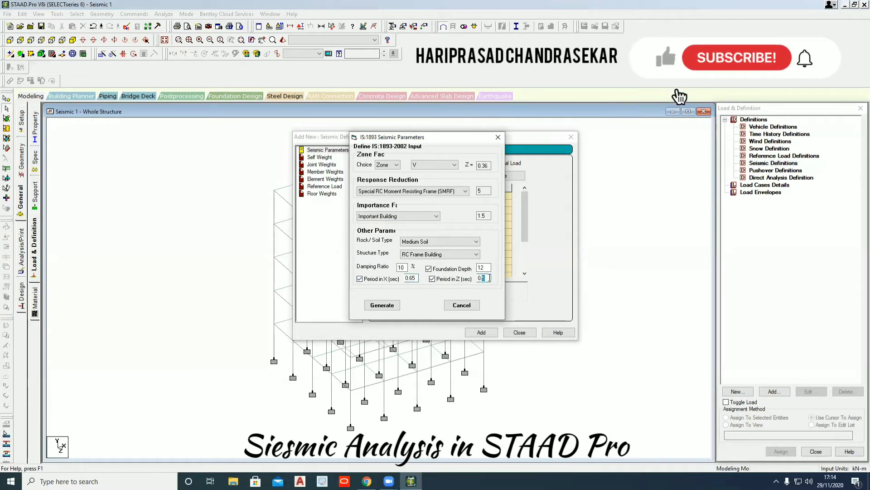
pyautogui.write('65')
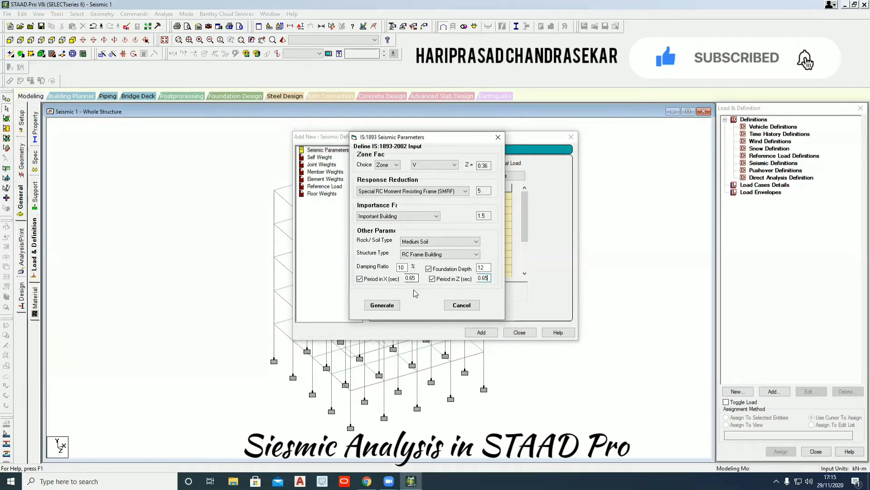
# - Set the damping ratio to 7 %, then generate the IS 1893 parameters and add them as the seismic definition
pyautogui.doubleClick(398, 268)
pyautogui.write('7')
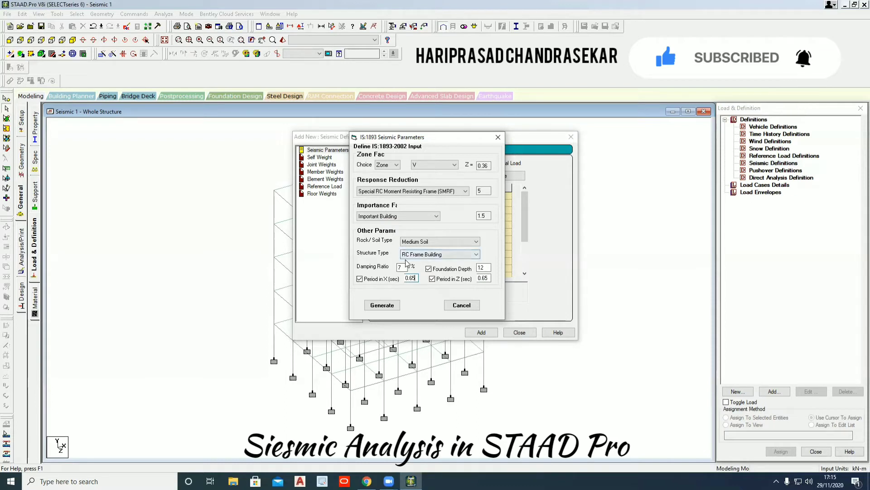
pyautogui.click(390, 307)
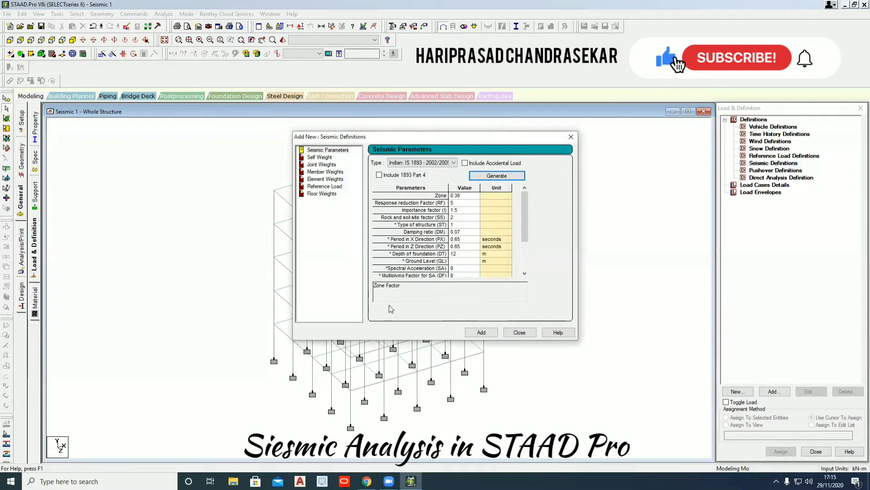
pyautogui.click(484, 333)
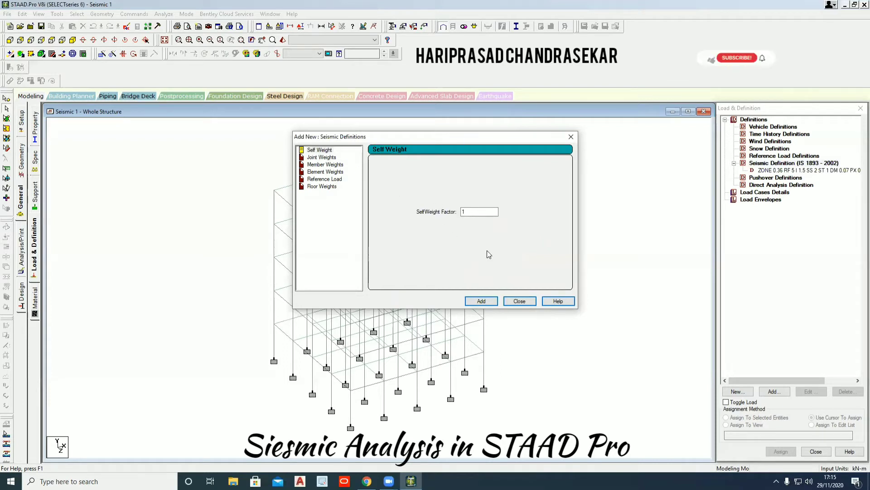
# - Add a self weight with factor 1 and a joint weight of 1.5 kN to the seismic definition
pyautogui.click(490, 301)
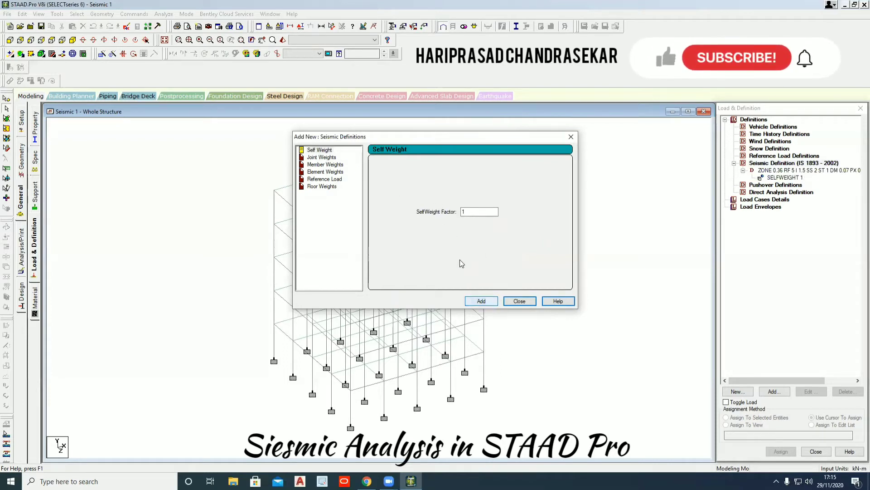
pyautogui.click(317, 157)
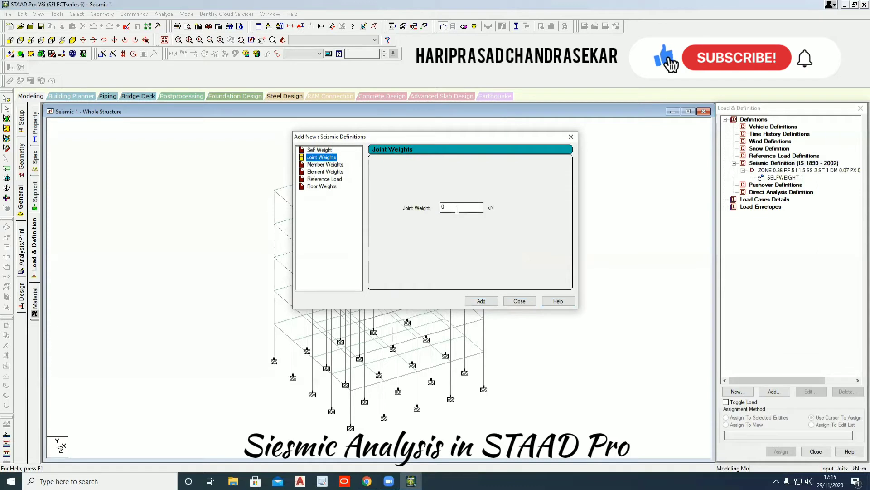
pyautogui.write('1.5')
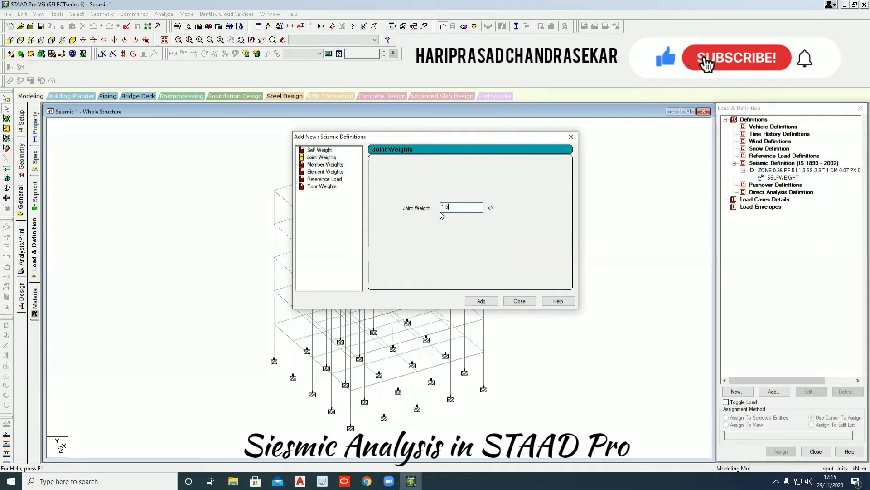
pyautogui.click(482, 301)
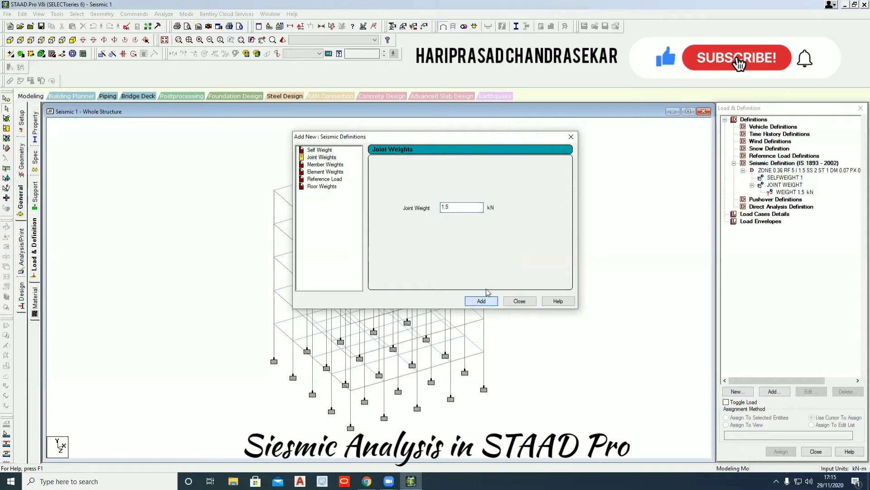
# - Add a uniform member weight of 2.5 kN/m to the seismic definition
pyautogui.click(331, 165)
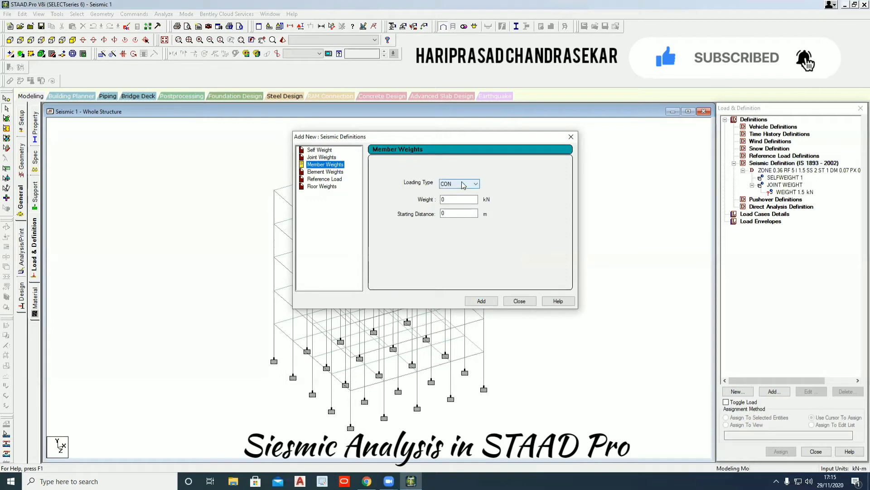
pyautogui.click(463, 184)
pyautogui.click(459, 196)
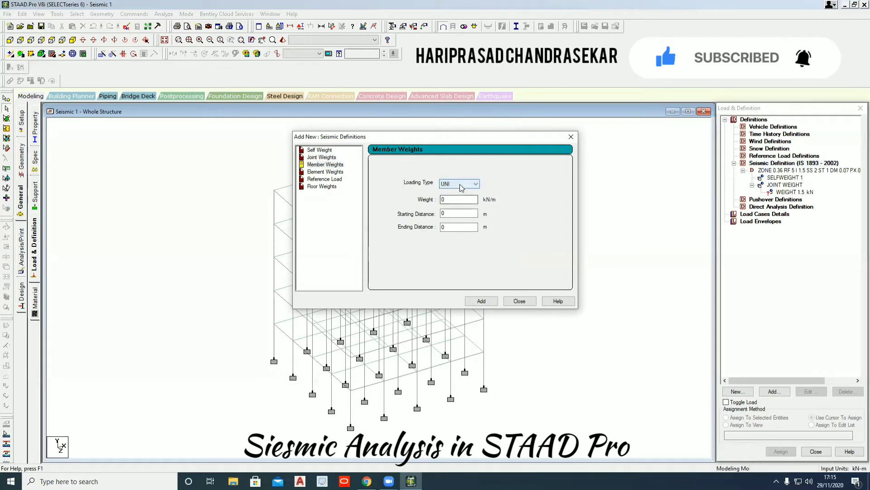
pyautogui.write('2.5')
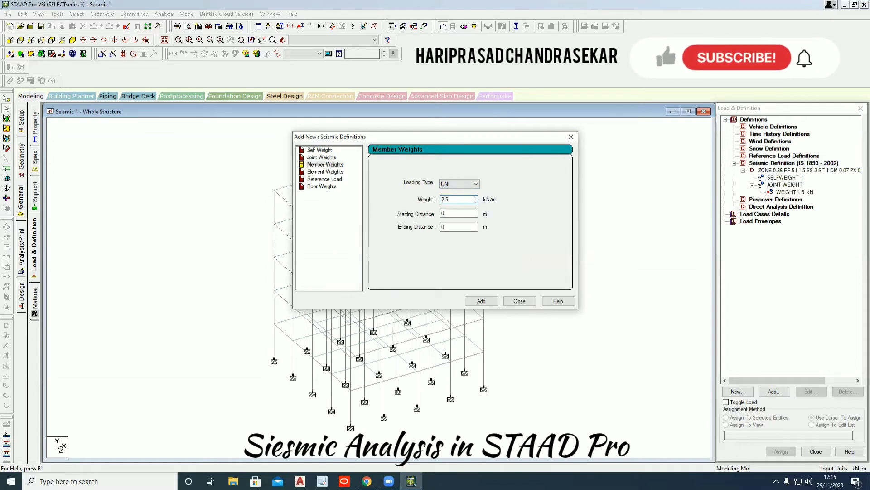
pyautogui.click(482, 301)
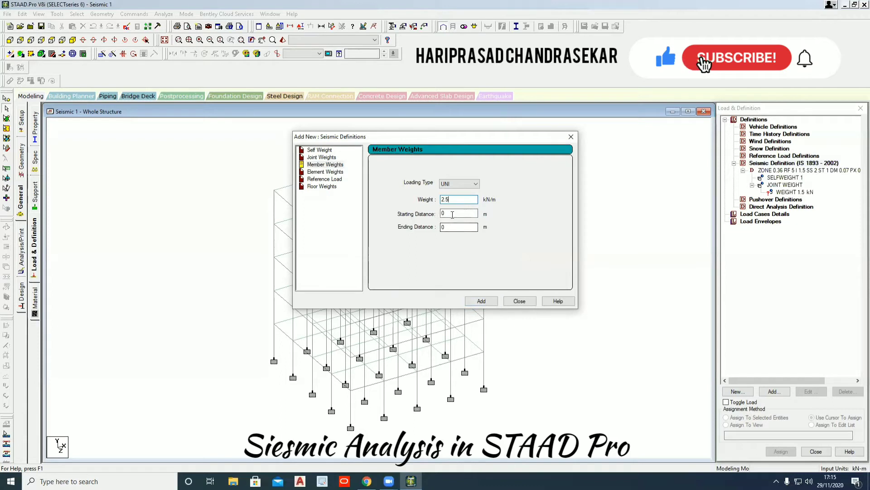
pyautogui.click(482, 303)
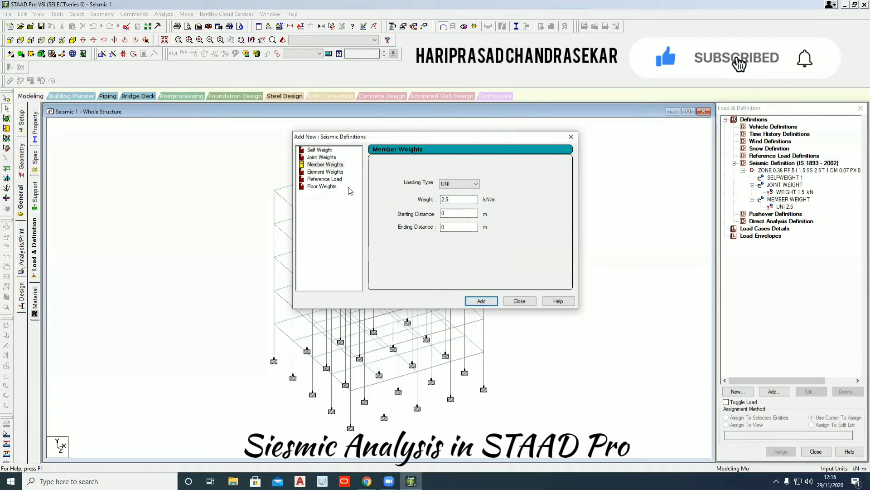
# - Add an element weight with a pressure of 3.75 kN/m2 to the seismic definition
pyautogui.click(325, 171)
pyautogui.press('Tab')
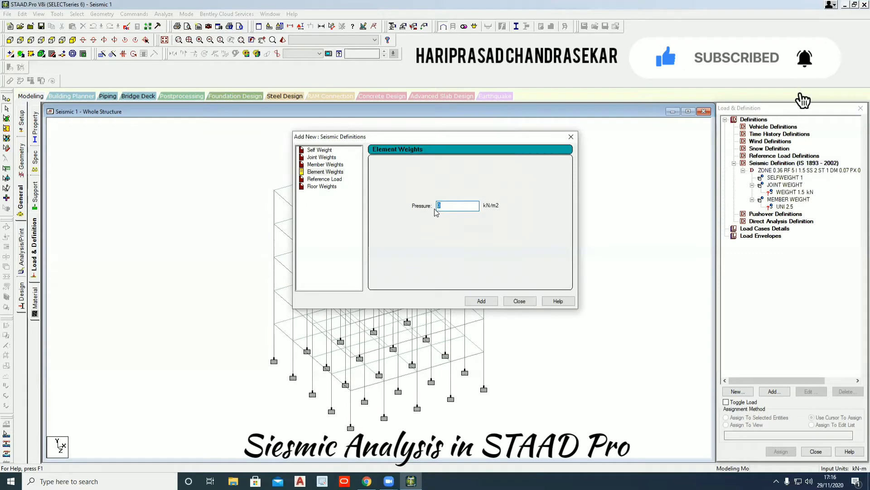
pyautogui.click(482, 300)
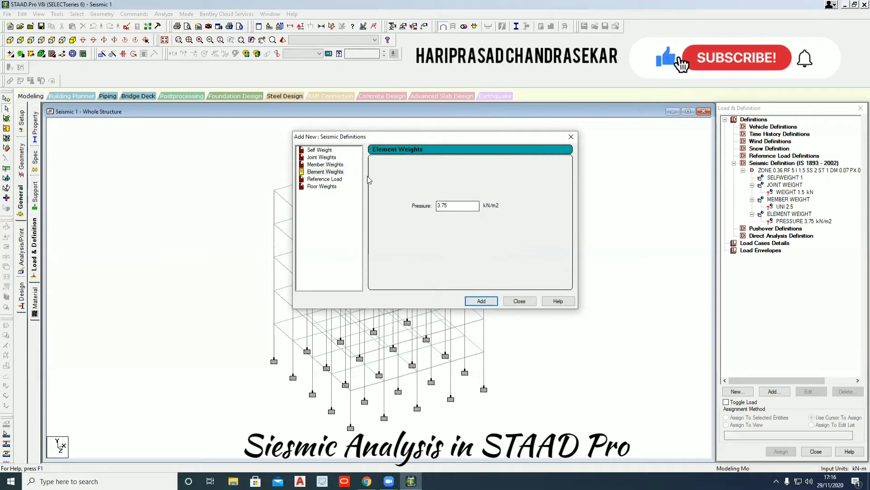
# - Add a floor weight of -2.5 kN/m2 over the Y range 3 to 15 m, then finish adding seismic weights and allow the auto save
pyautogui.click(332, 181)
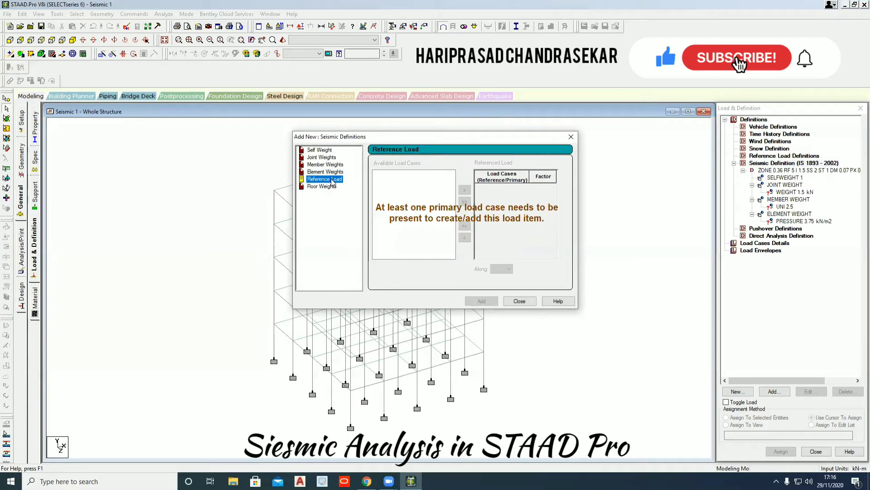
pyautogui.click(330, 186)
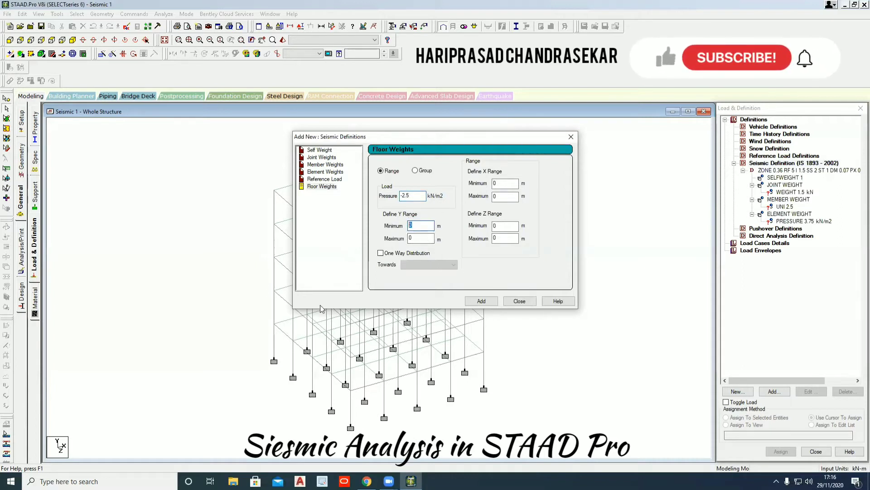
pyautogui.click(275, 327)
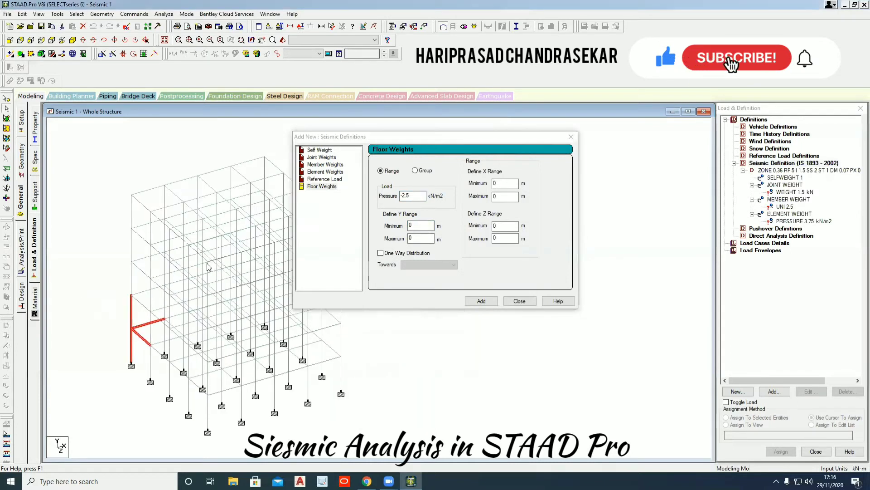
pyautogui.click(420, 225)
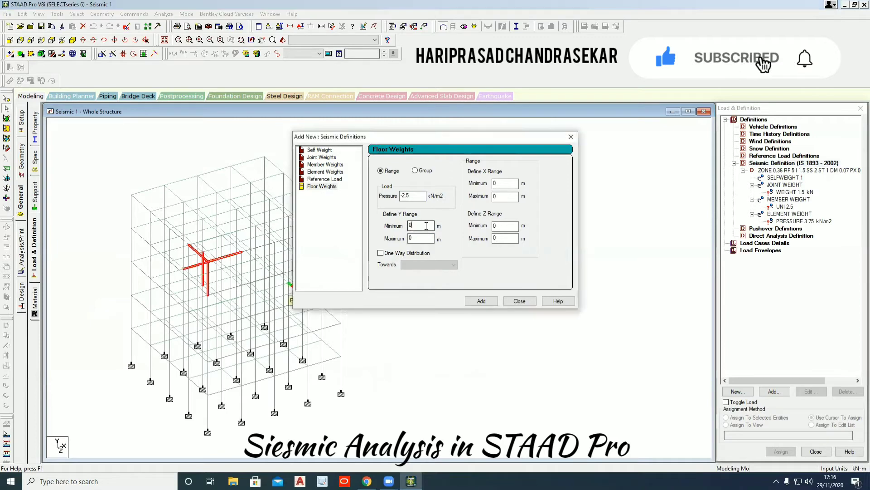
pyautogui.write('3')
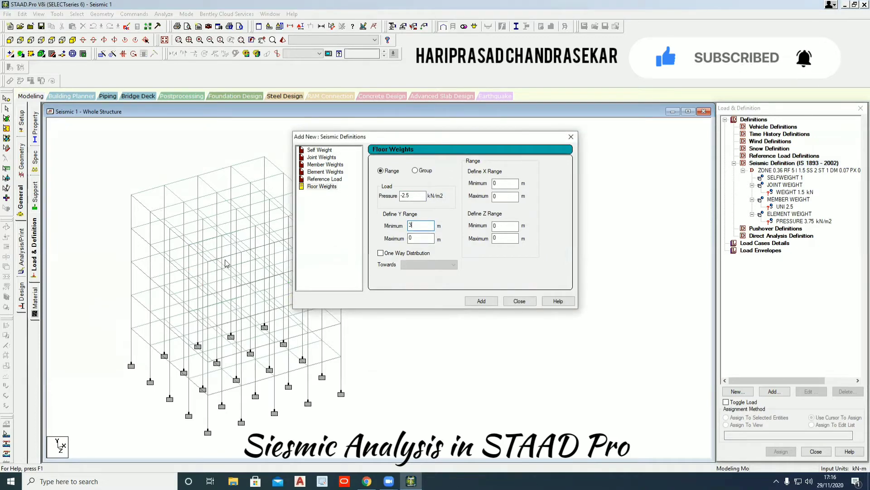
pyautogui.click(410, 236)
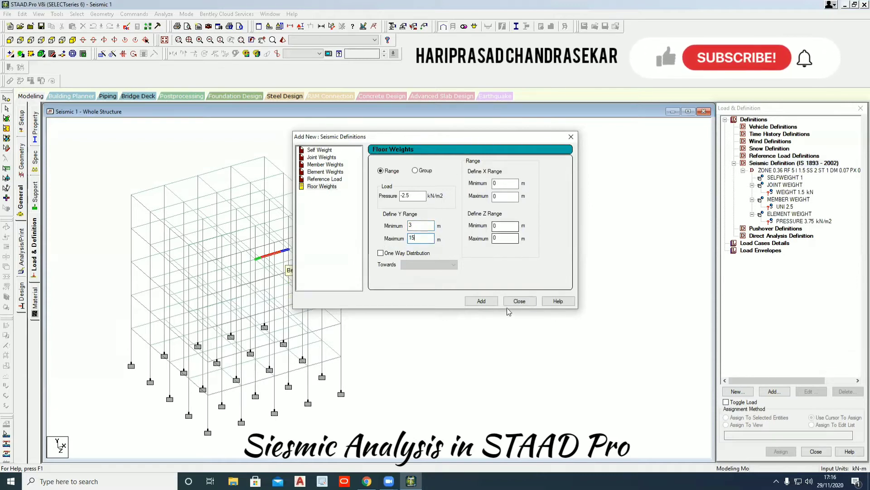
pyautogui.click(492, 304)
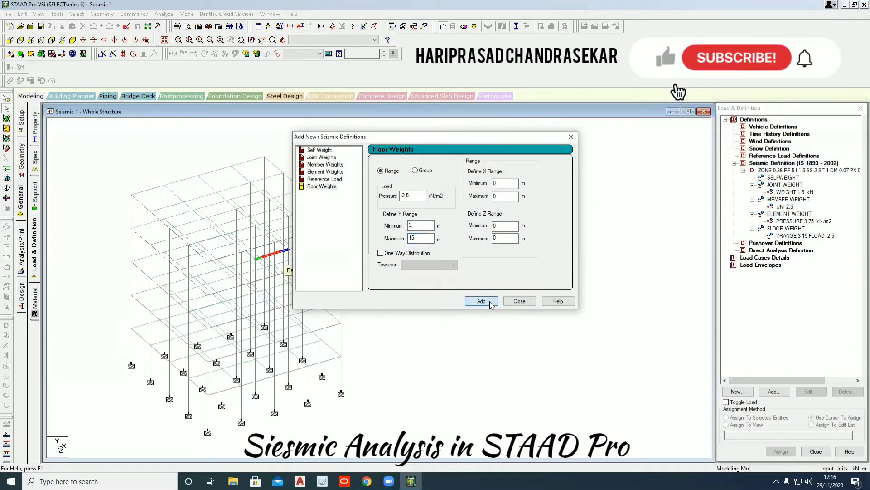
pyautogui.click(517, 301)
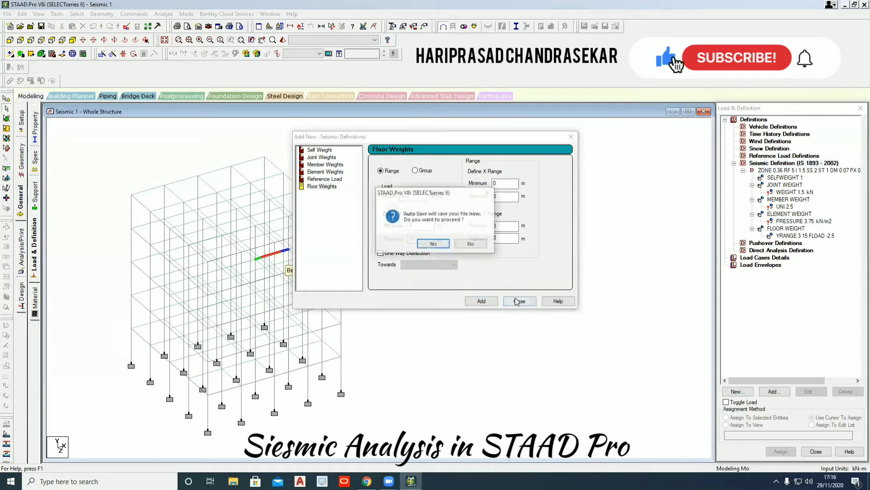
pyautogui.click(433, 245)
pyautogui.click(380, 252)
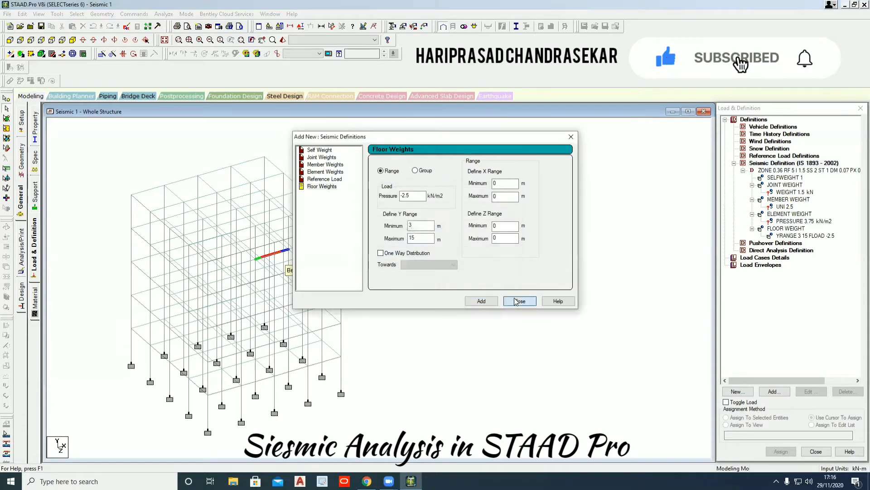
pyautogui.click(519, 301)
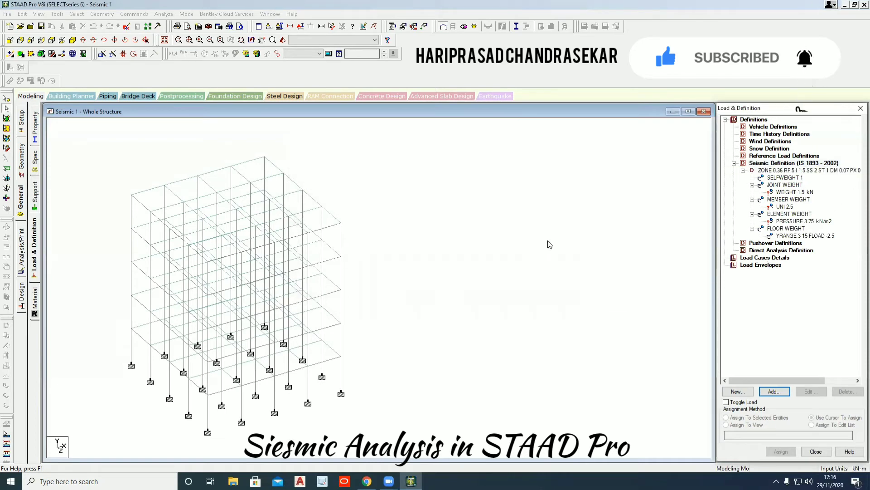
# - Assign the 1.5 kN joint weight and the uniform 2.5 kN/m member weight to the whole view
pyautogui.moveTo(549, 245); pyautogui.dragTo(636, 207, button='middle')
pyautogui.click(795, 192)
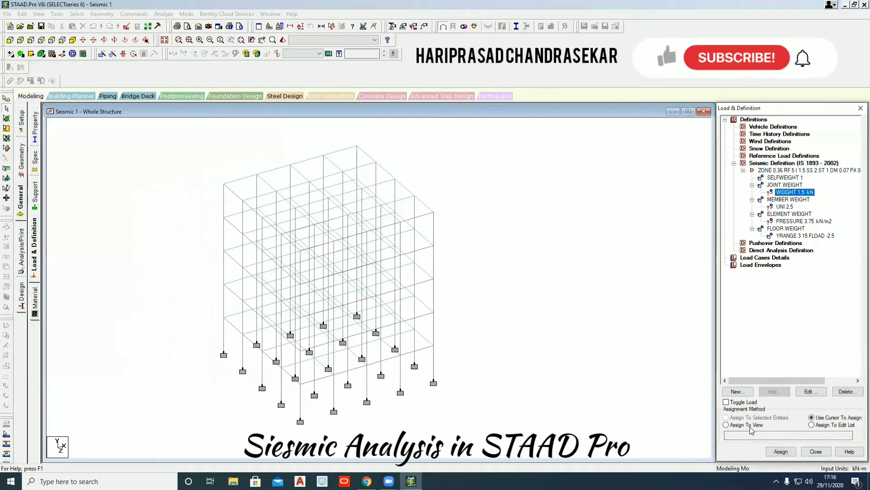
pyautogui.click(747, 424)
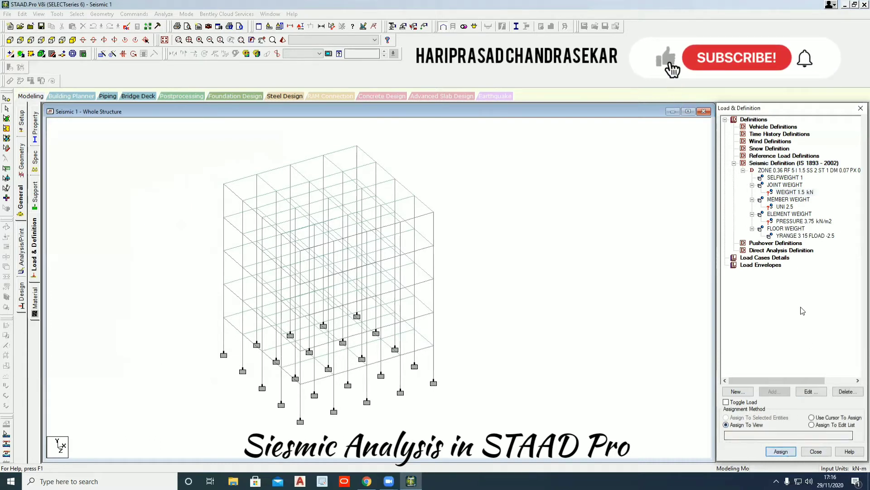
pyautogui.click(779, 207)
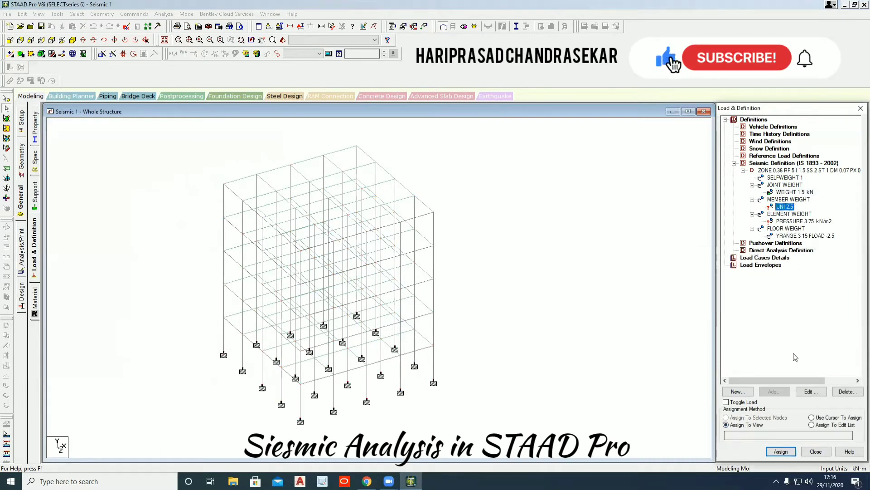
pyautogui.click(781, 451)
pyautogui.click(806, 306)
# - Assign the 3.75 kN/m2 element pressure weight to the whole view
pyautogui.click(798, 222)
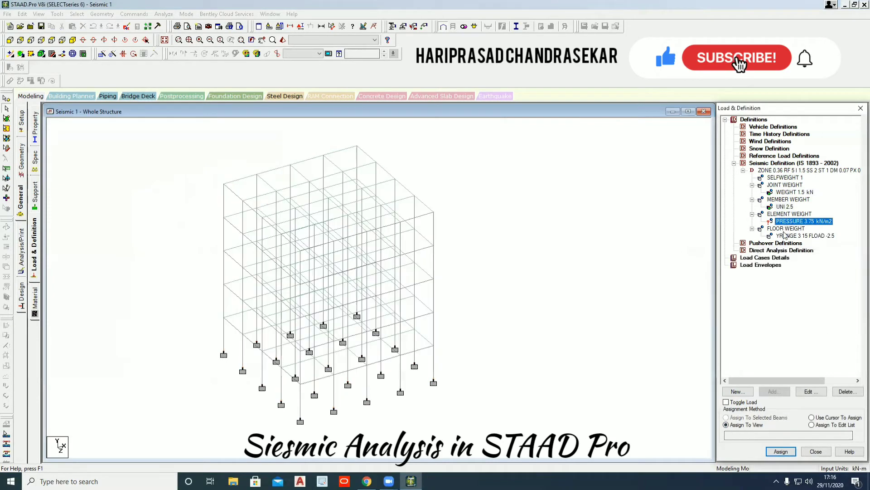
pyautogui.click(781, 451)
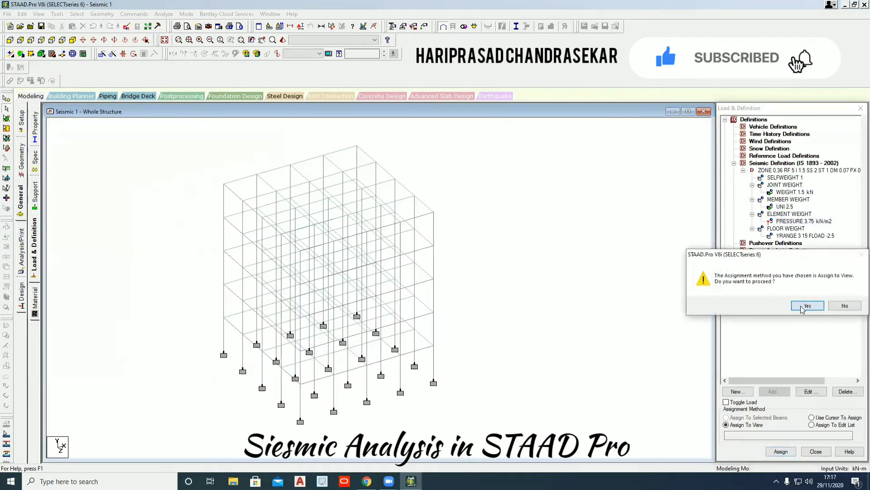
pyautogui.click(806, 305)
pyautogui.click(582, 331)
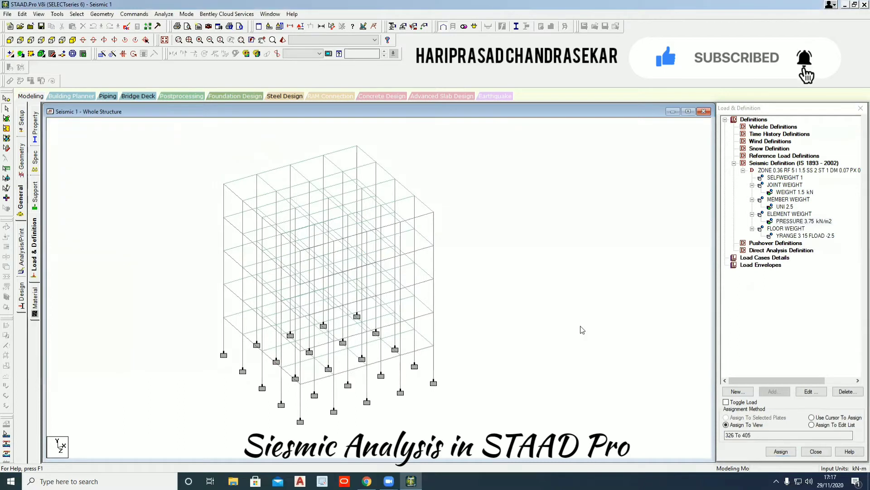
# - Create primary load case 1 with the Seismic loading type and the title SL
pyautogui.click(765, 258)
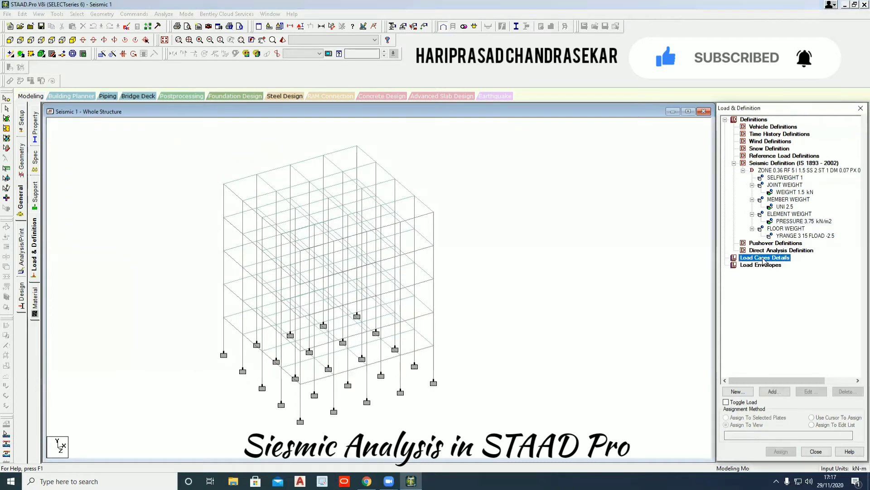
pyautogui.click(776, 395)
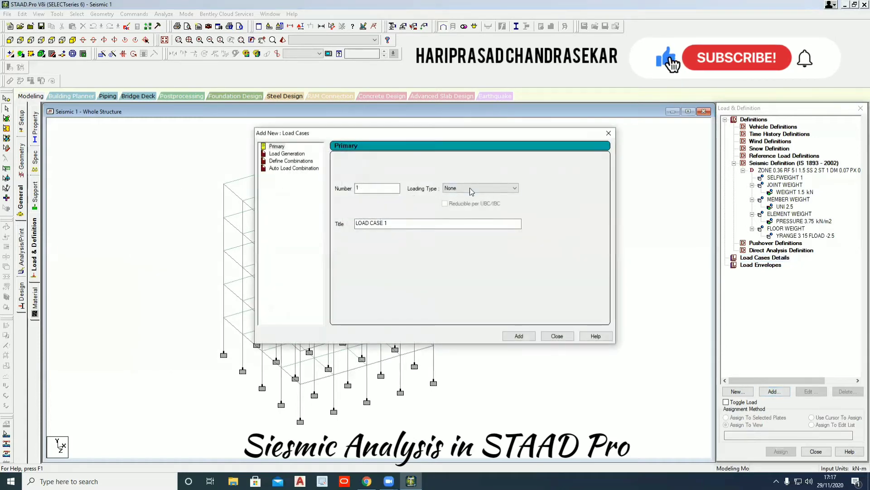
pyautogui.click(471, 189)
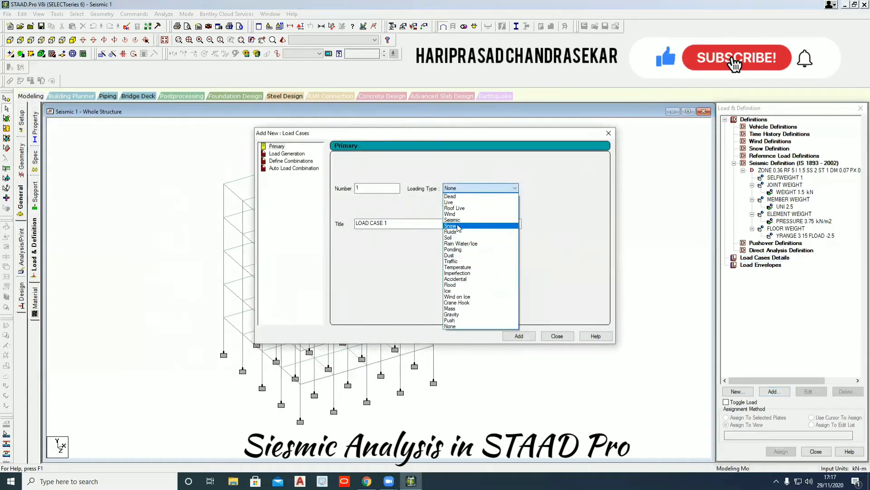
pyautogui.click(459, 220)
pyautogui.moveTo(440, 223); pyautogui.dragTo(305, 225)
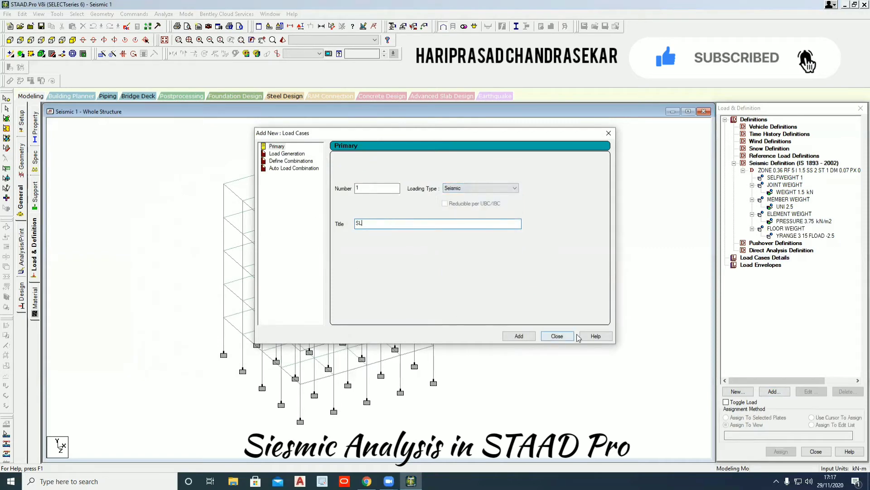
pyautogui.click(519, 336)
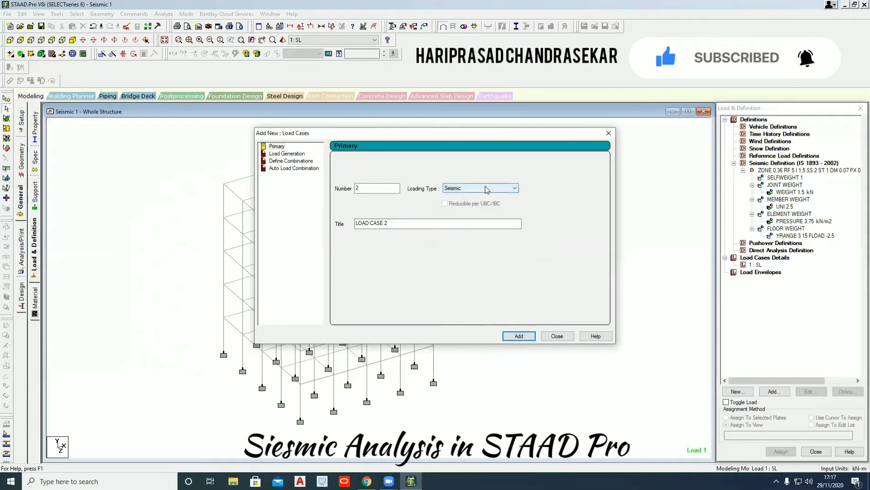
pyautogui.click(557, 336)
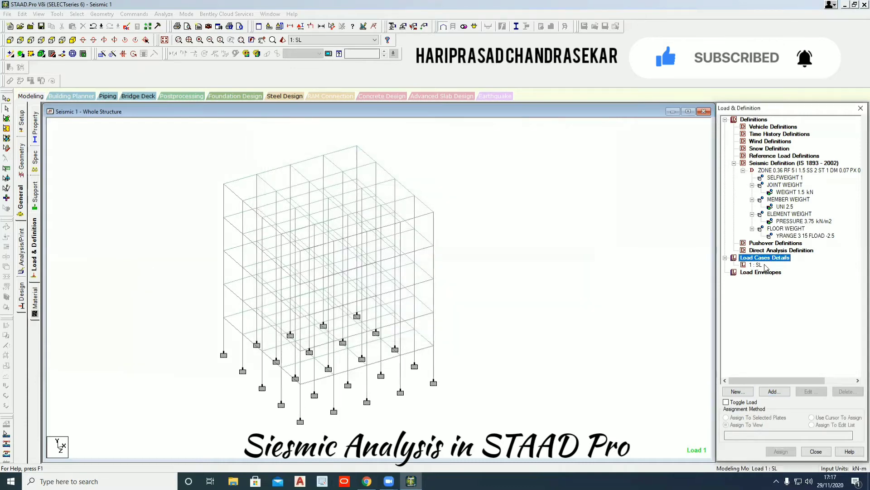
# - Add a seismic load in the X direction with factor 1 to load case SL
pyautogui.click(757, 265)
pyautogui.click(774, 392)
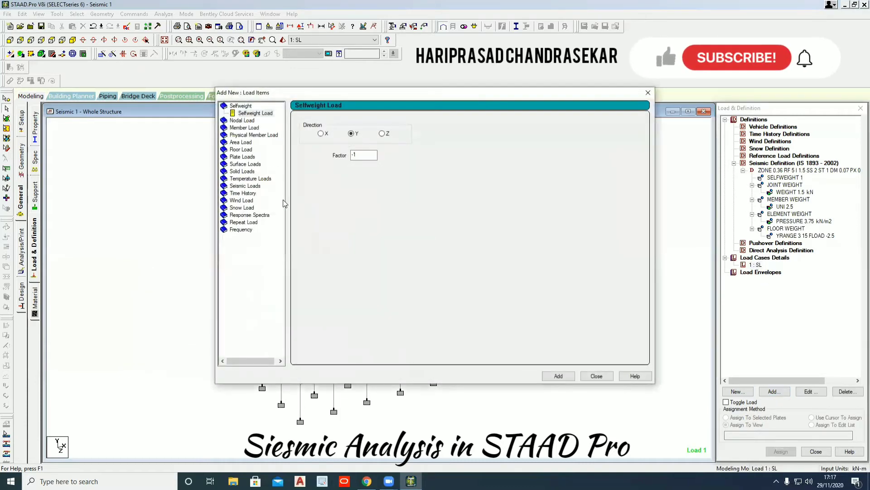
pyautogui.click(247, 187)
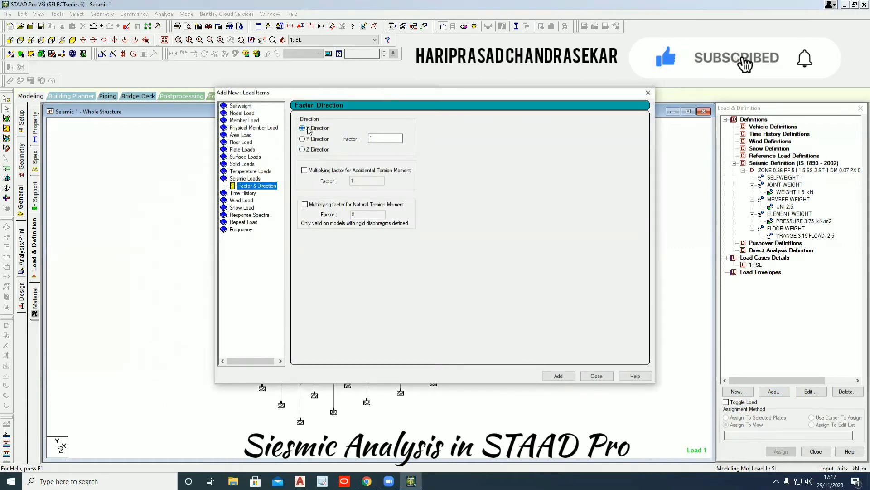
pyautogui.click(558, 377)
pyautogui.click(596, 376)
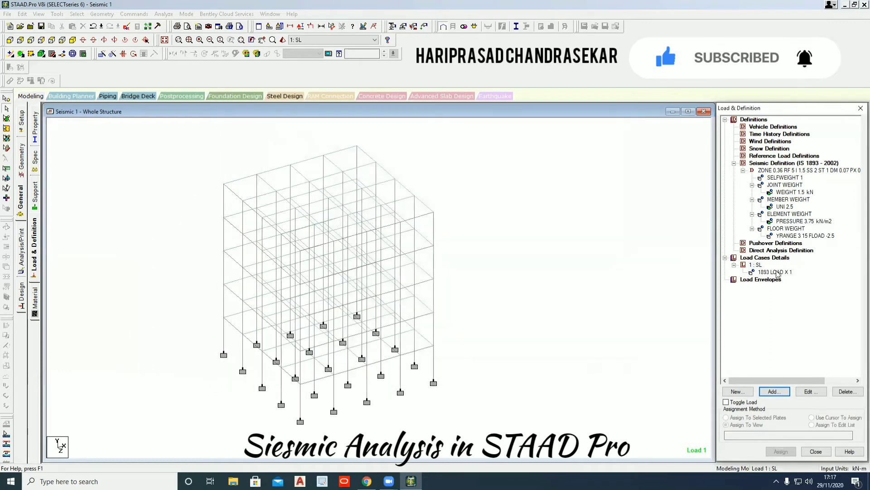
pyautogui.click(775, 272)
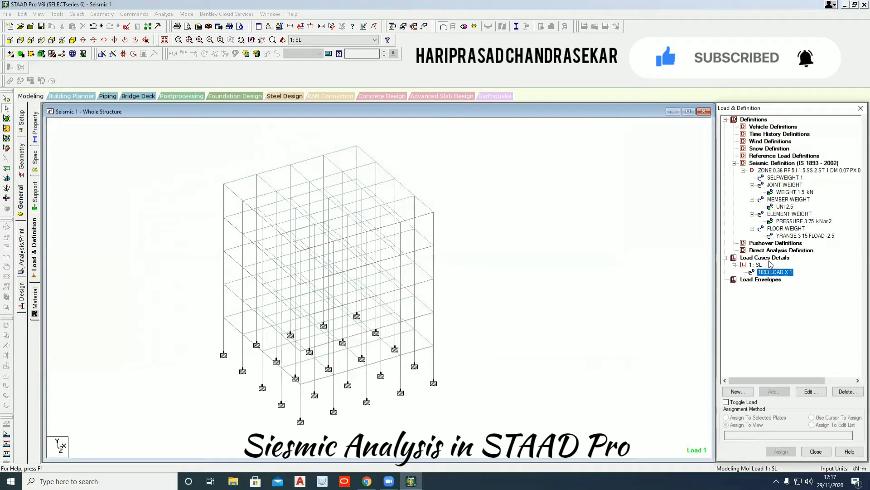
# - Create primary load case 2 with the Dead loading type and the title DL
pyautogui.click(766, 257)
pyautogui.click(774, 392)
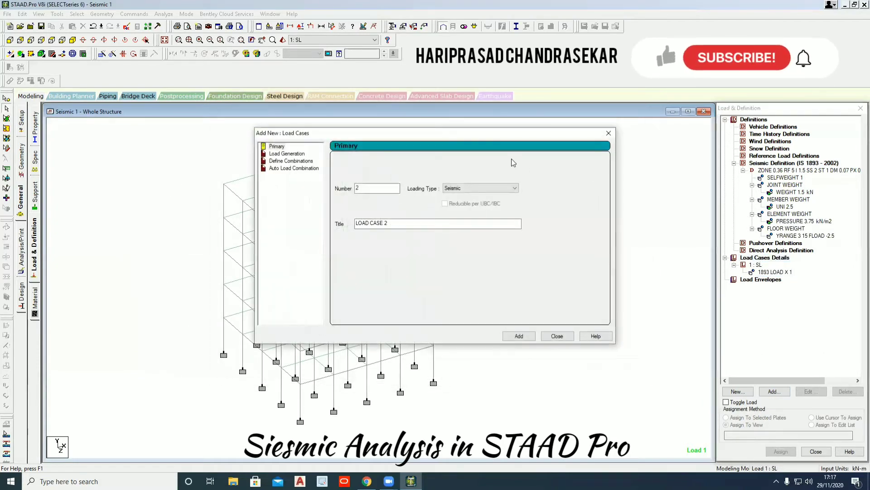
pyautogui.click(491, 189)
pyautogui.click(452, 196)
pyautogui.moveTo(402, 223); pyautogui.dragTo(280, 214)
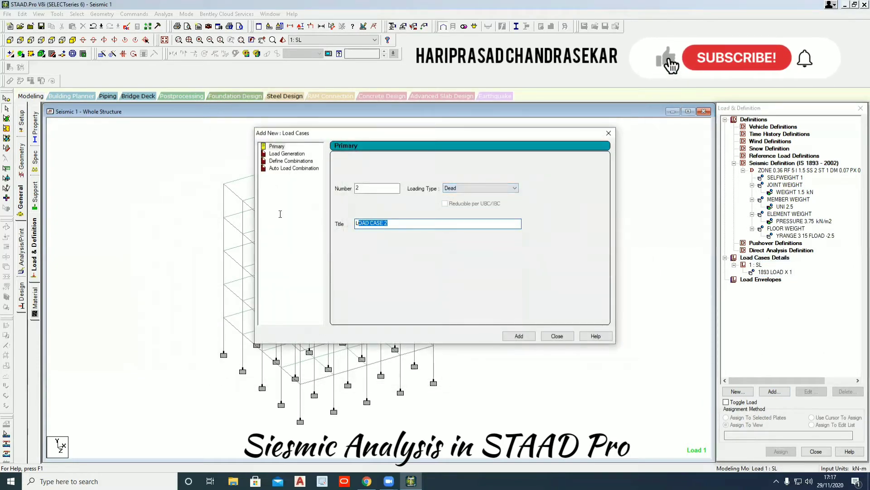
pyautogui.write('DL')
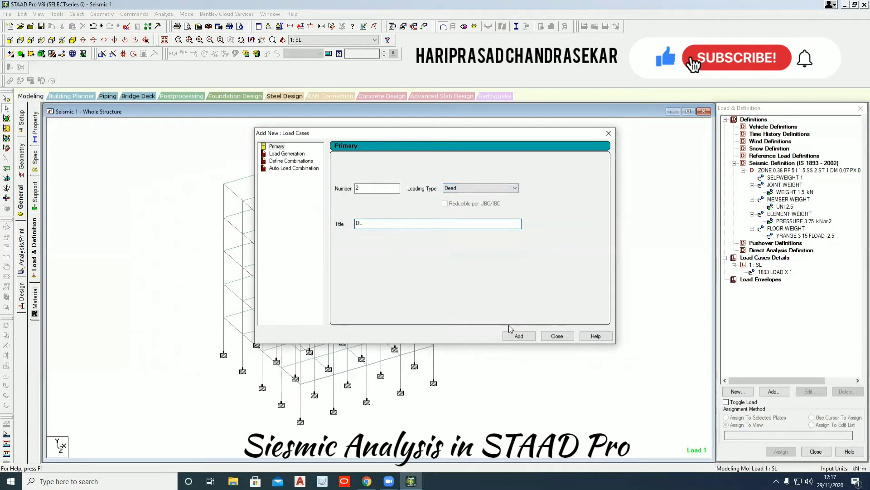
pyautogui.click(519, 336)
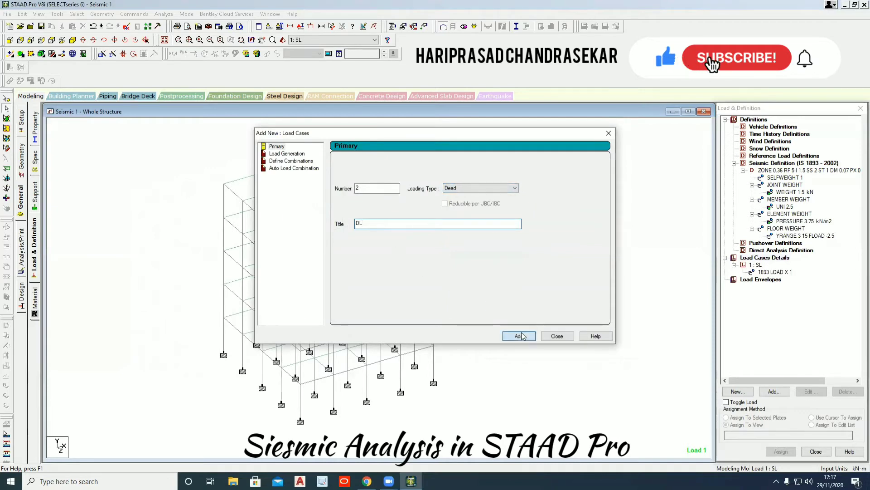
# - Create primary load case 3 with the Live loading type and the title LL
pyautogui.click(490, 188)
pyautogui.click(451, 203)
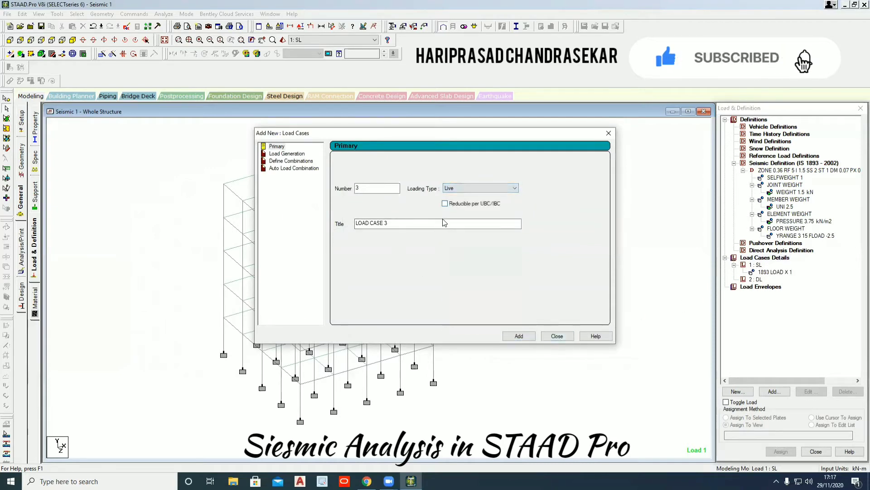
pyautogui.moveTo(445, 222); pyautogui.dragTo(328, 225)
pyautogui.write('LL')
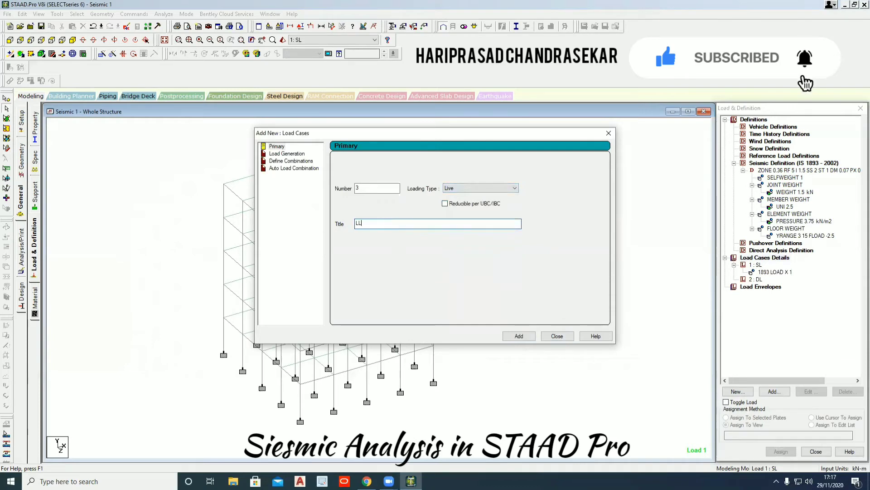
pyautogui.click(520, 335)
pyautogui.click(556, 336)
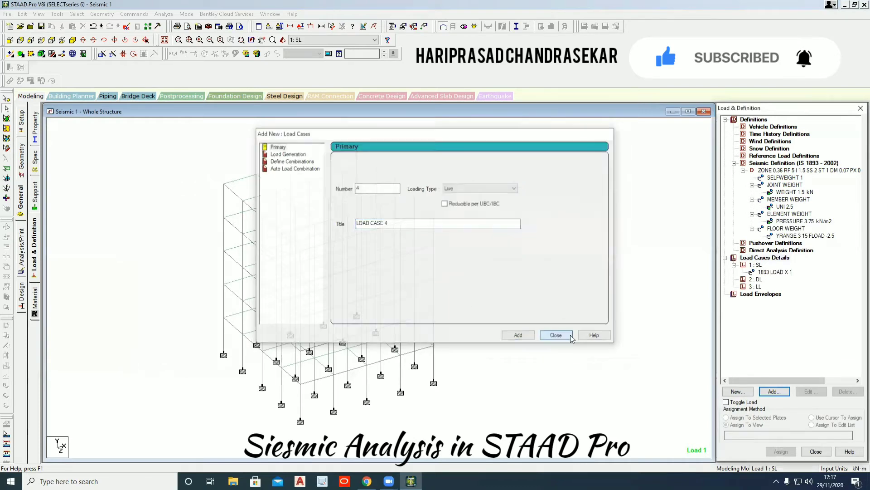
# - Add a selfweight load in the Y direction with factor -1 to load case DL
pyautogui.click(775, 392)
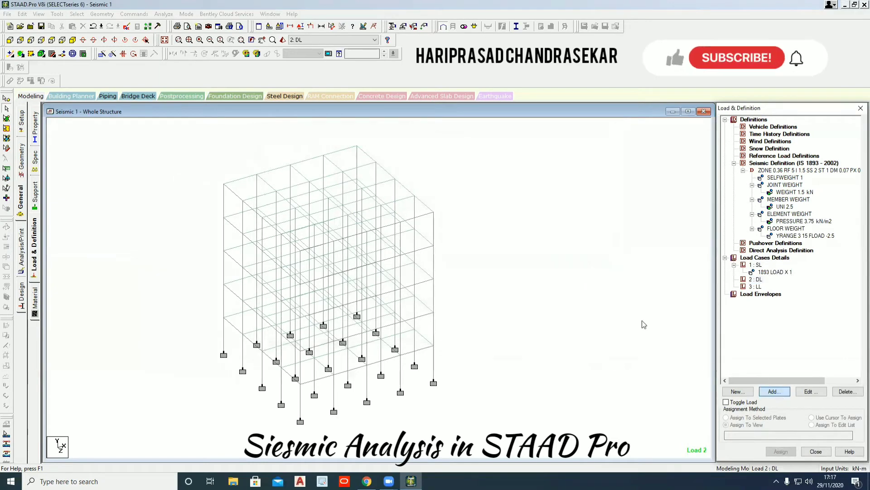
pyautogui.click(557, 376)
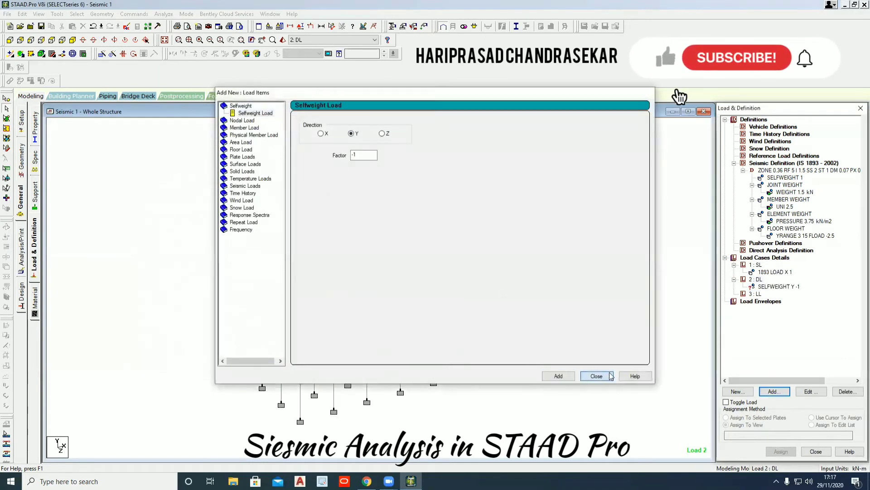
pyautogui.click(597, 376)
# - Add a uniform member force of -2.75 kN/m in the GY direction to load case LL
pyautogui.click(773, 391)
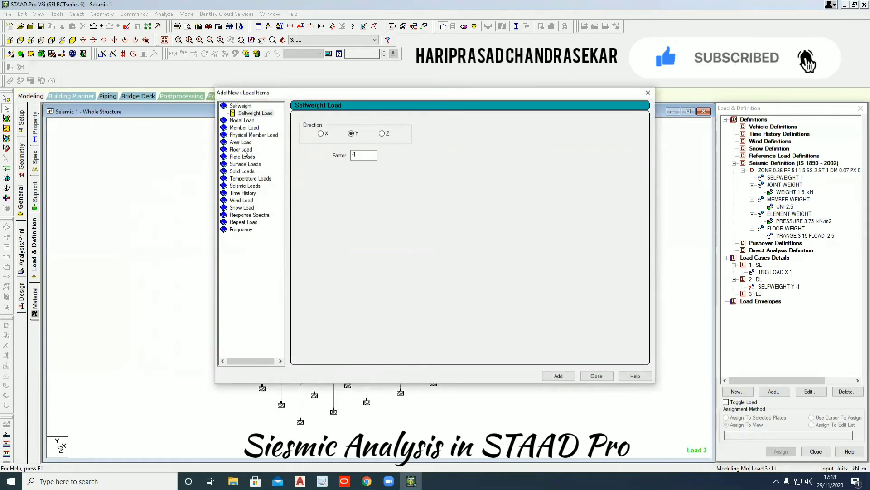
pyautogui.click(236, 128)
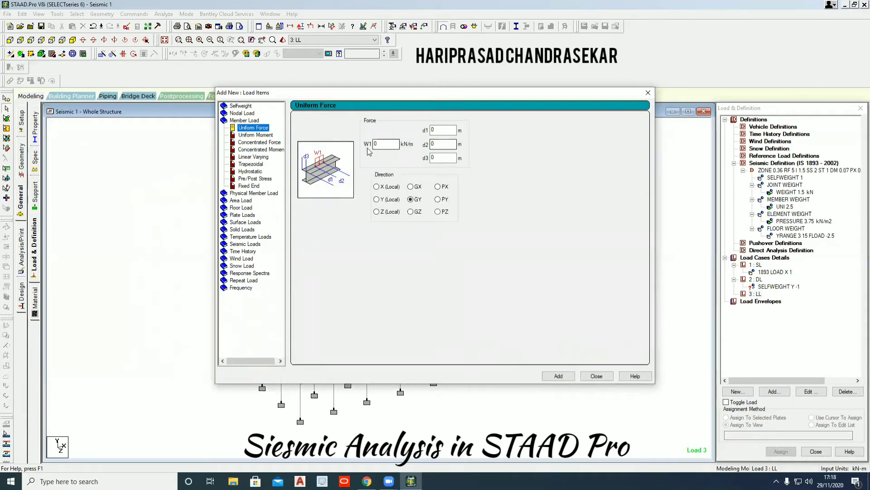
pyautogui.doubleClick(386, 144)
pyautogui.write('3')
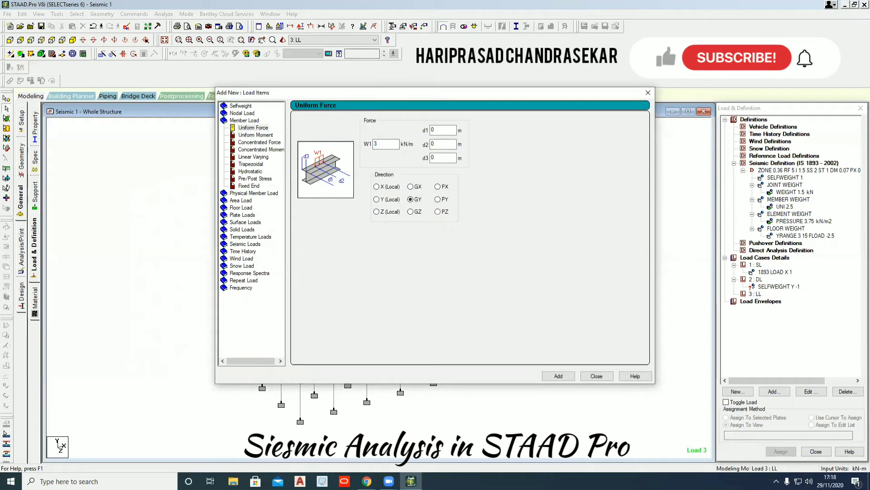
pyautogui.write('1')
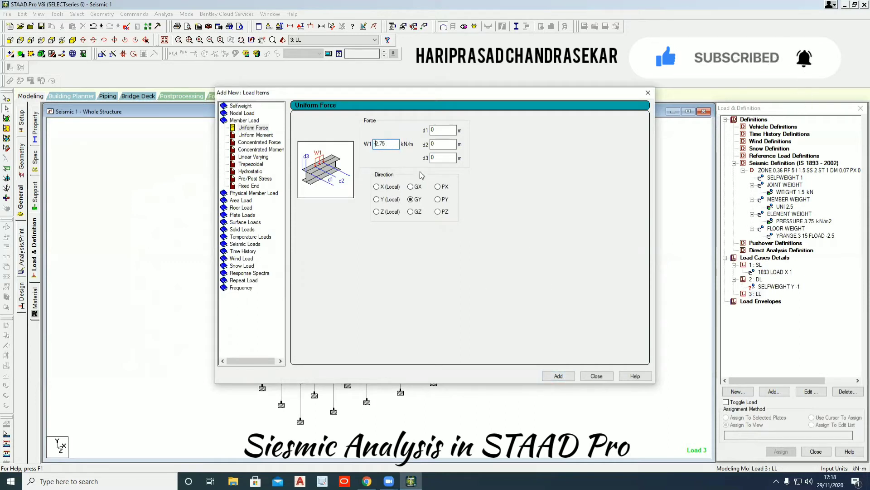
pyautogui.click(560, 377)
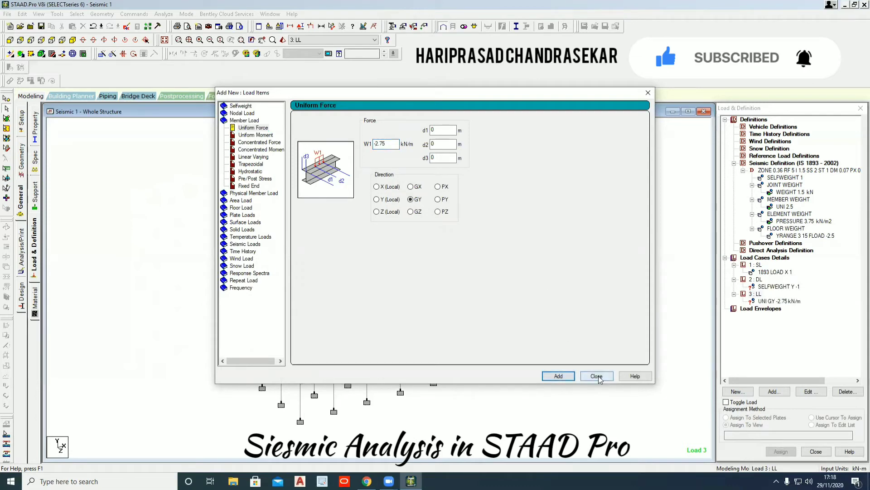
pyautogui.click(597, 376)
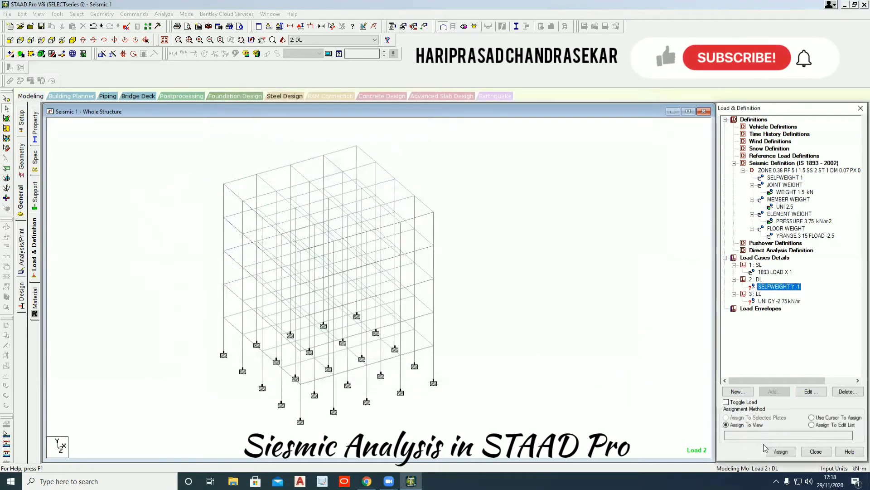
# - Assign the DL selfweight load to the whole view and clear the member selection
pyautogui.click(781, 451)
pyautogui.click(786, 300)
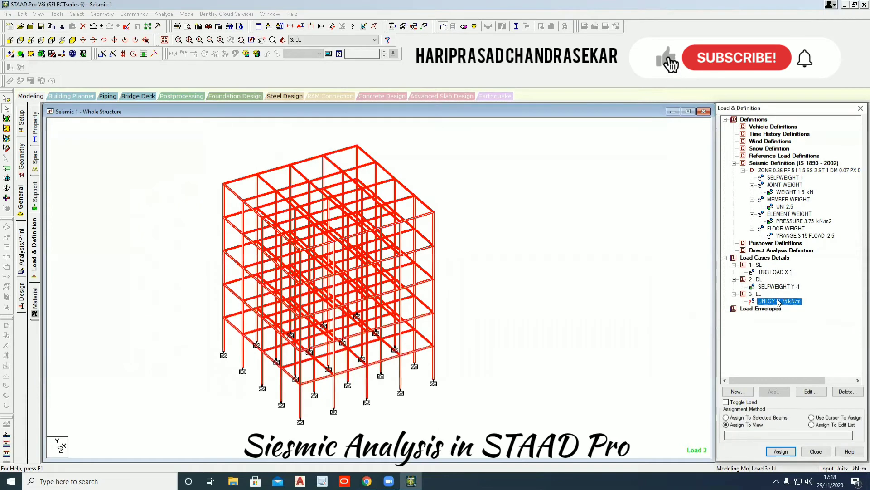
pyautogui.click(787, 300)
pyautogui.click(286, 203)
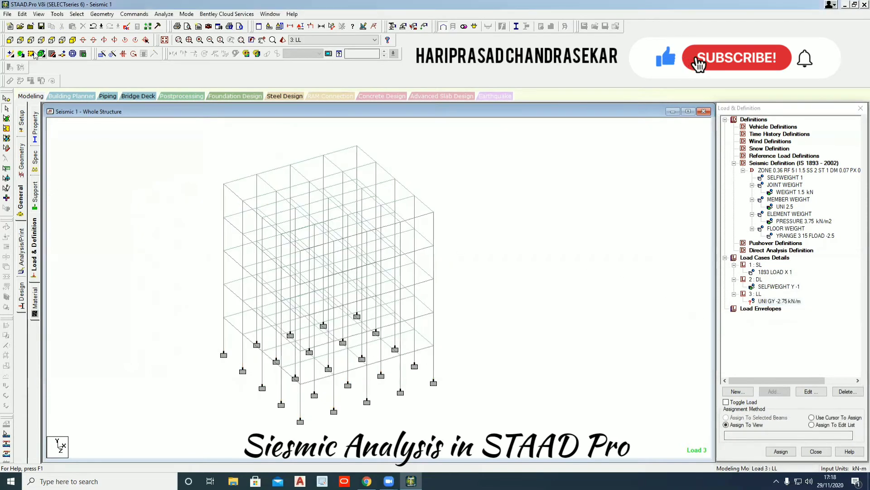
# - Select all beams of the frame parallel to the X and Z axes
pyautogui.click(76, 14)
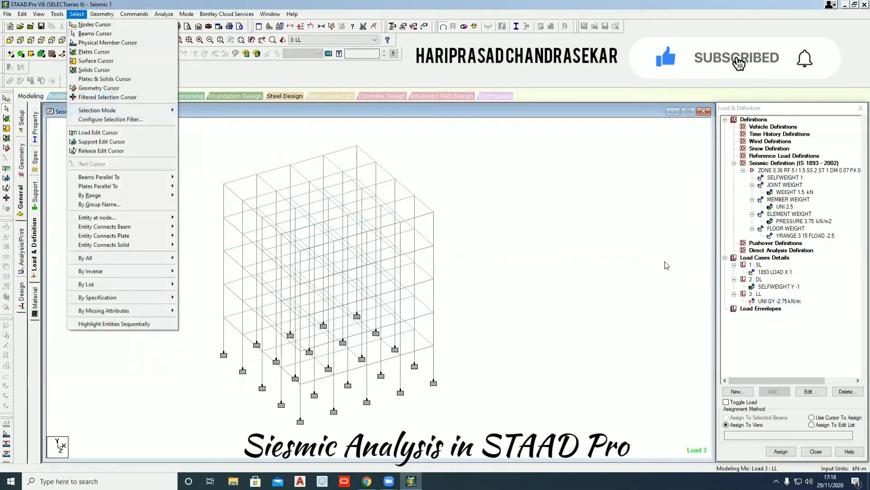
pyautogui.click(782, 300)
pyautogui.click(76, 14)
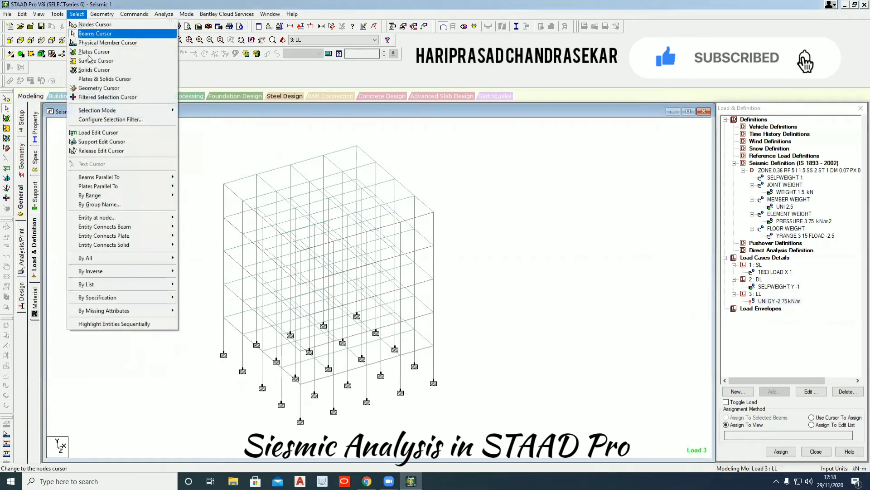
pyautogui.click(195, 178)
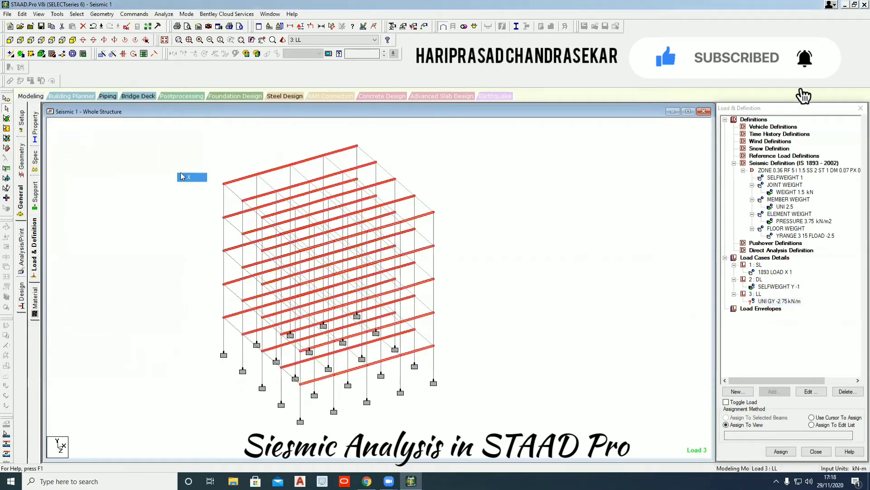
pyautogui.click(76, 14)
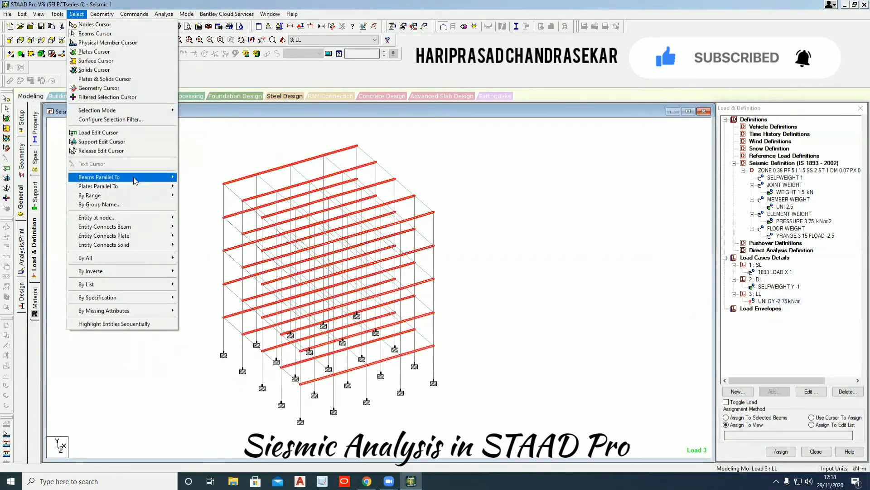
pyautogui.moveTo(136, 177)
pyautogui.click(194, 197)
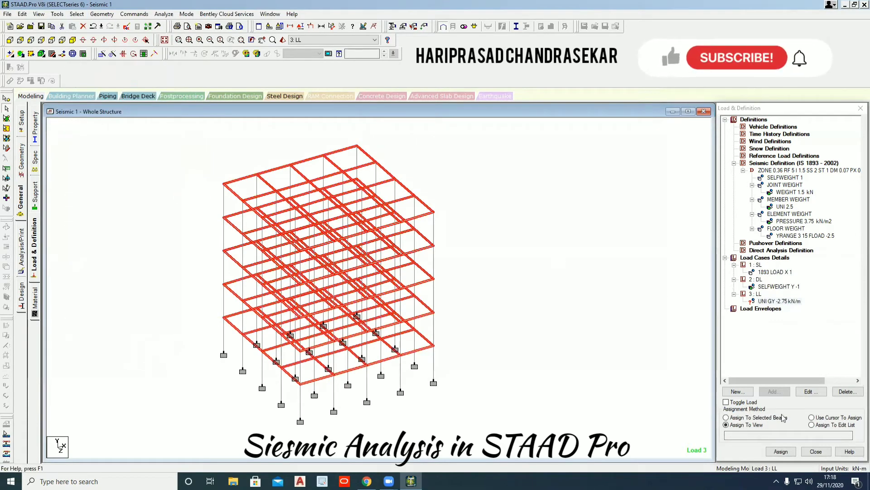
# - Assign the -2.75 kN/m uniform live load to the selected beams and clear the selection
pyautogui.click(761, 418)
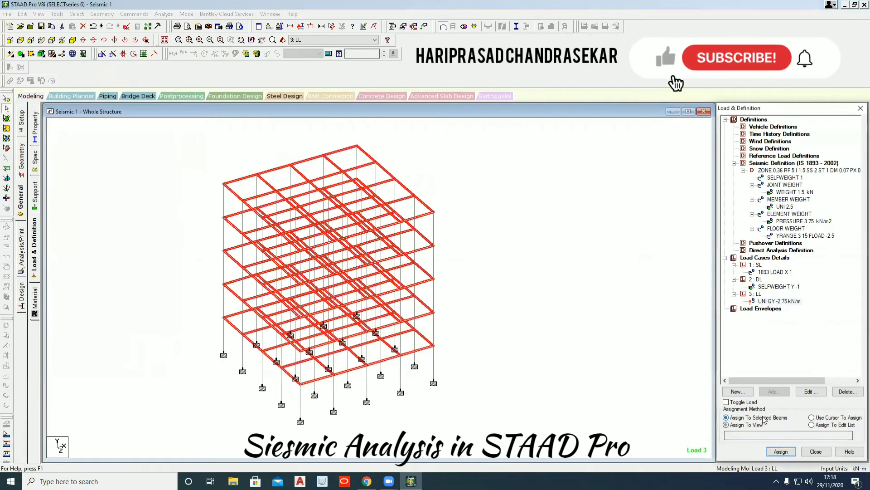
pyautogui.click(780, 301)
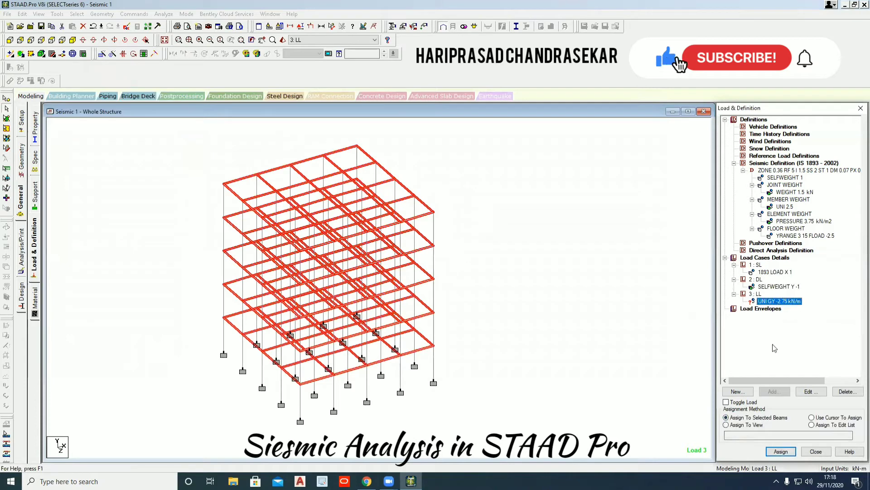
pyautogui.click(781, 451)
pyautogui.click(806, 307)
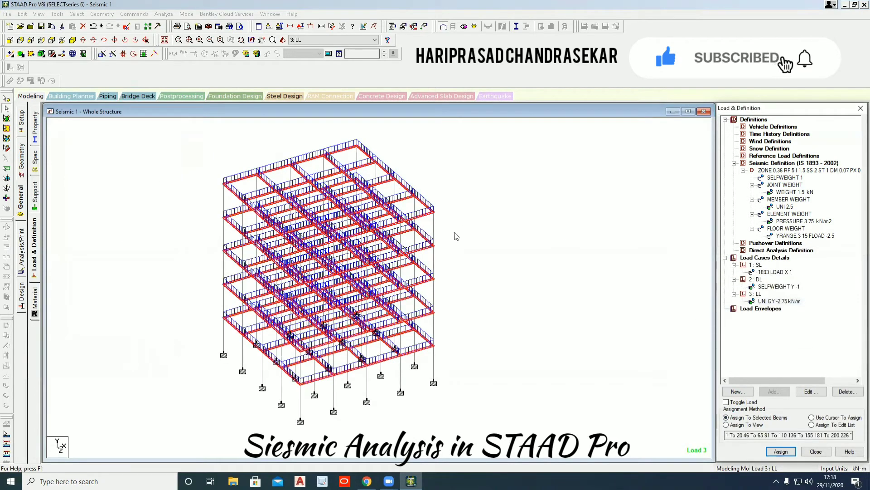
pyautogui.click(489, 259)
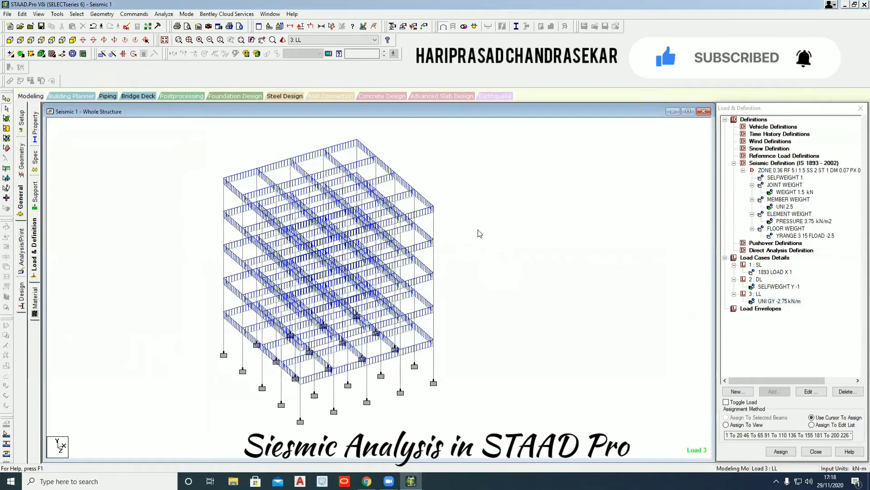
pyautogui.moveTo(489, 232); pyautogui.dragTo(525, 233, button='middle')
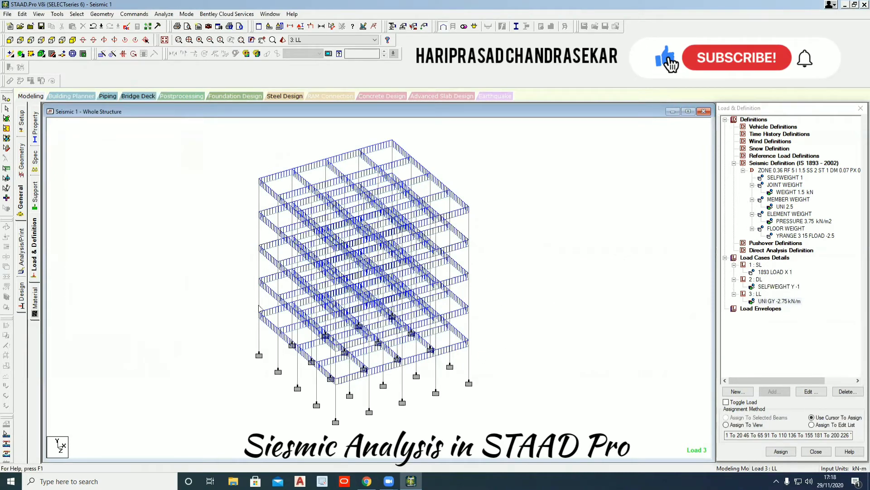
pyautogui.scroll(1, 261, 294)
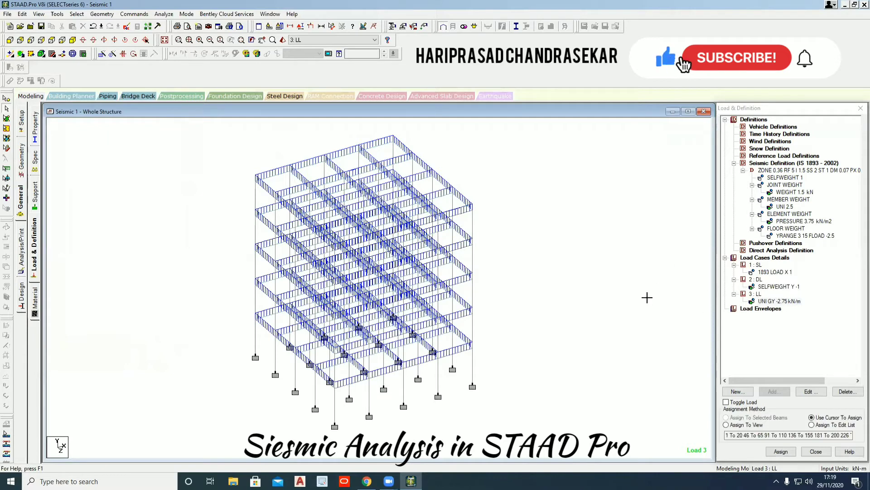
pyautogui.moveTo(510, 233); pyautogui.dragTo(518, 226, button='middle')
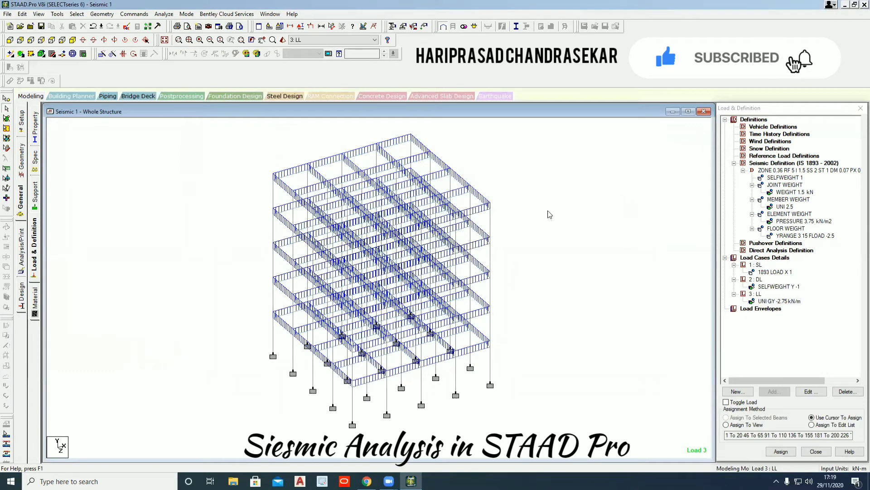
# - Add a Perform Analysis command with the All print option
pyautogui.click(26, 249)
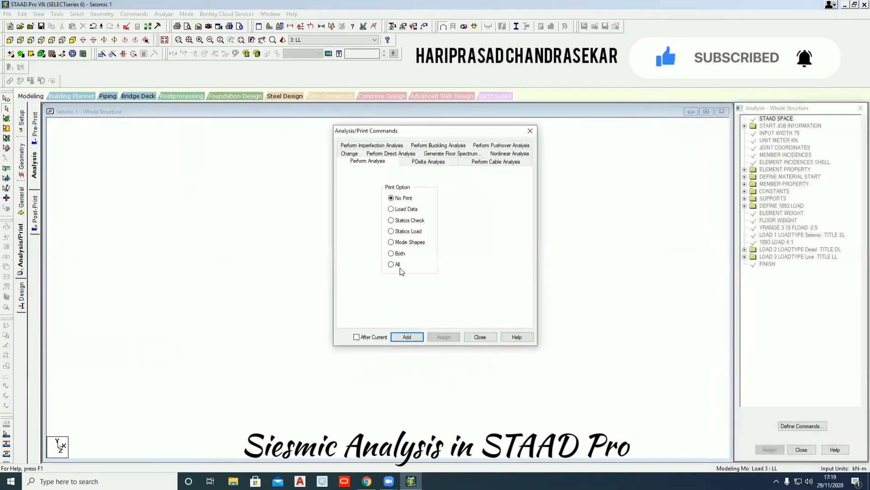
pyautogui.click(416, 341)
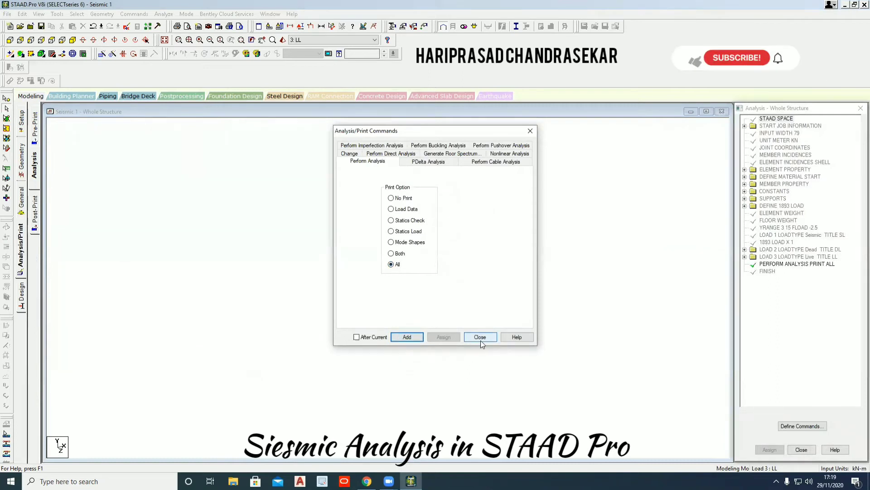
pyautogui.click(481, 340)
# - Run the analysis, saving the modified structure, and open the resulting output file
pyautogui.click(164, 14)
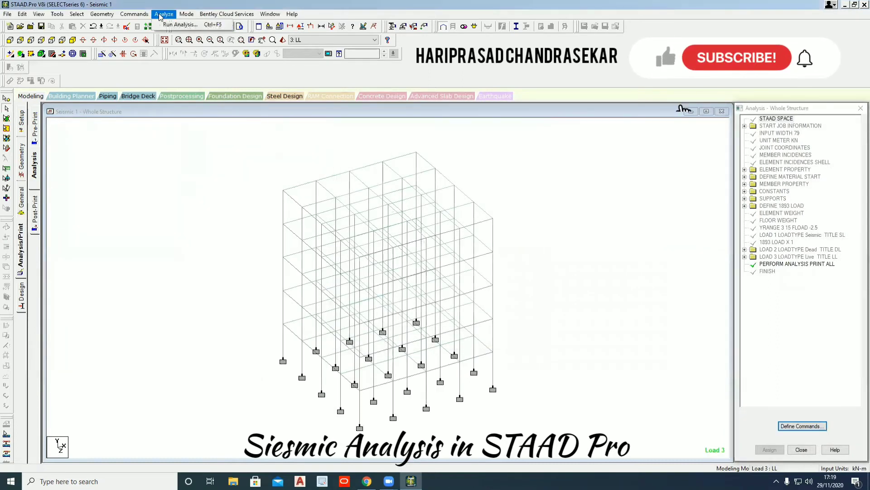
pyautogui.click(190, 25)
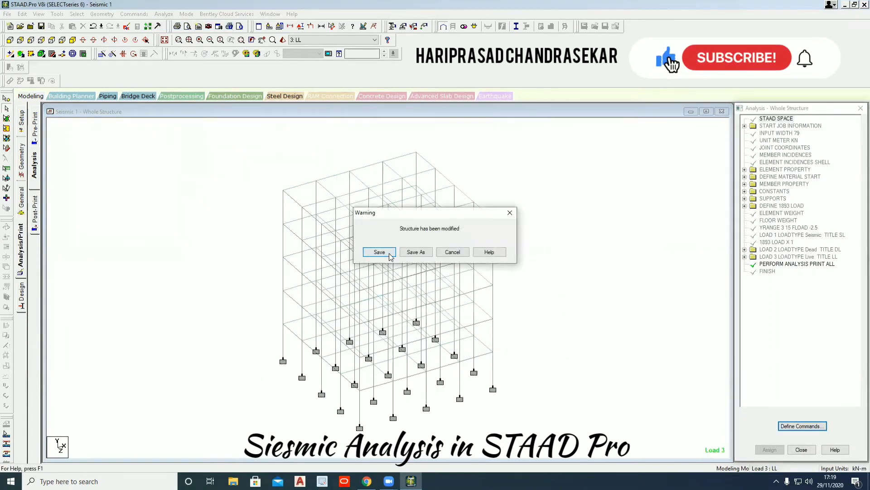
pyautogui.click(383, 252)
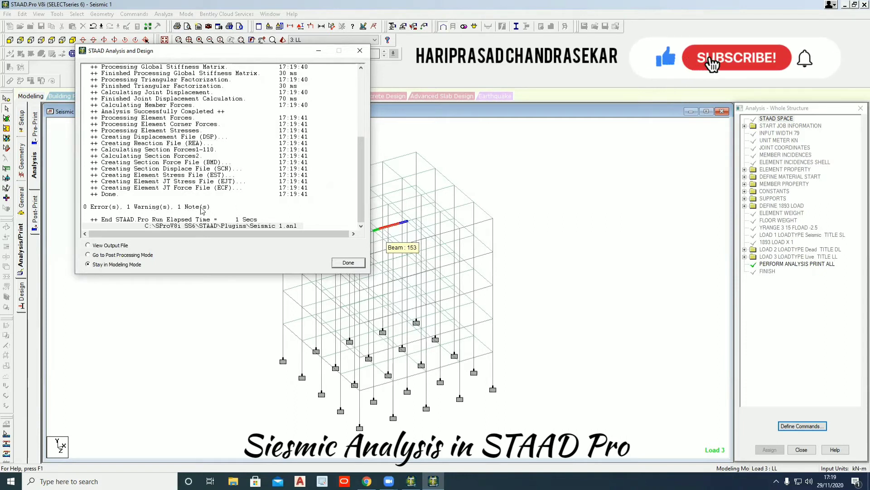
pyautogui.click(352, 264)
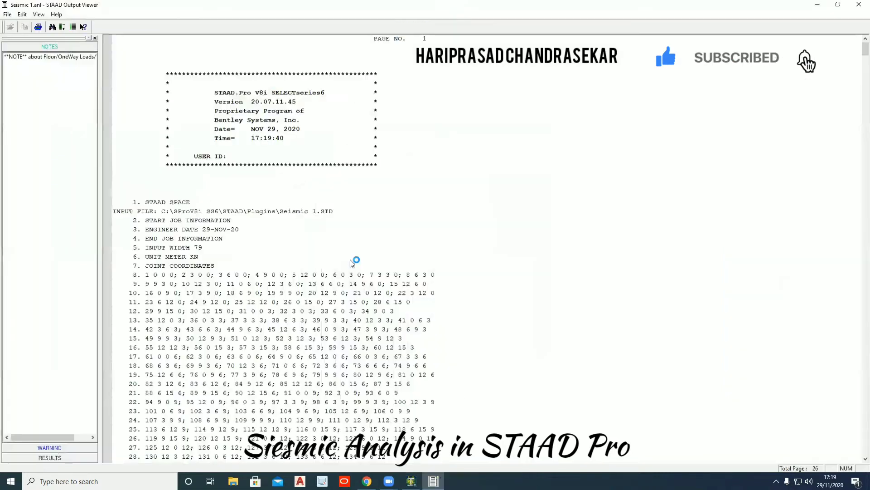
# - Examine the floor load note and the UBC/IBC warning in the output file, widening the list to read the entry
pyautogui.click(58, 58)
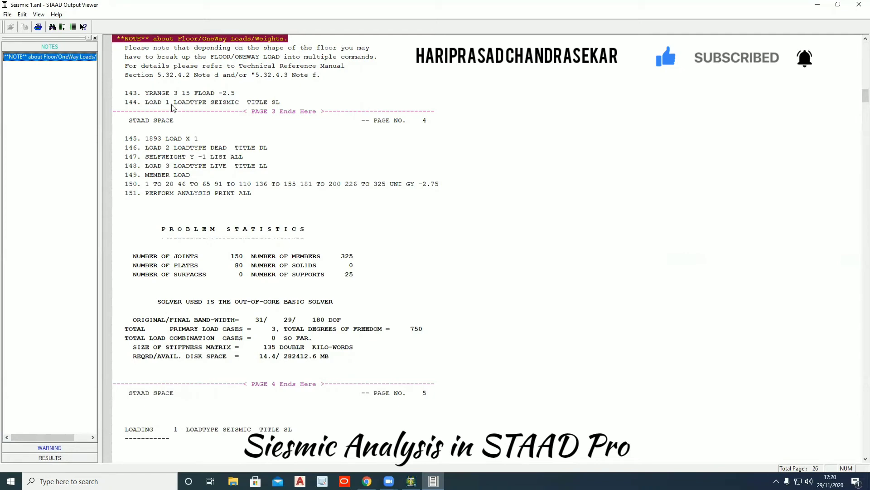
pyautogui.click(64, 448)
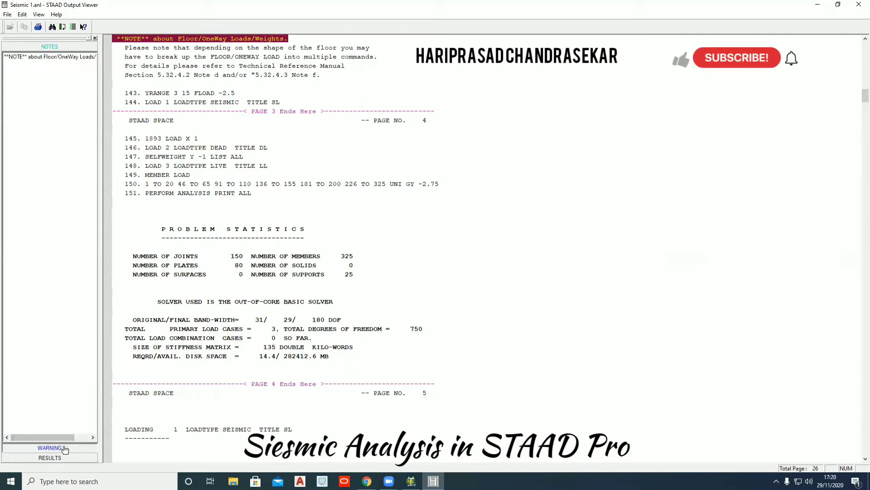
pyautogui.click(73, 67)
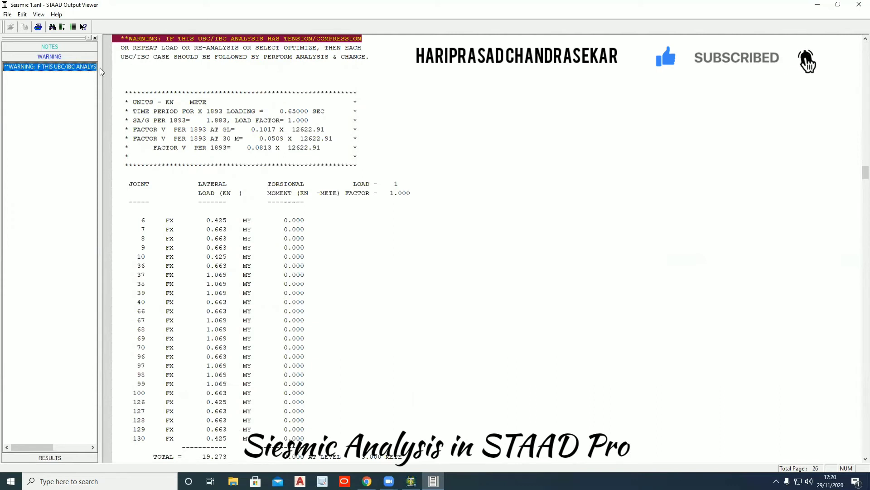
pyautogui.moveTo(101, 68); pyautogui.dragTo(144, 68)
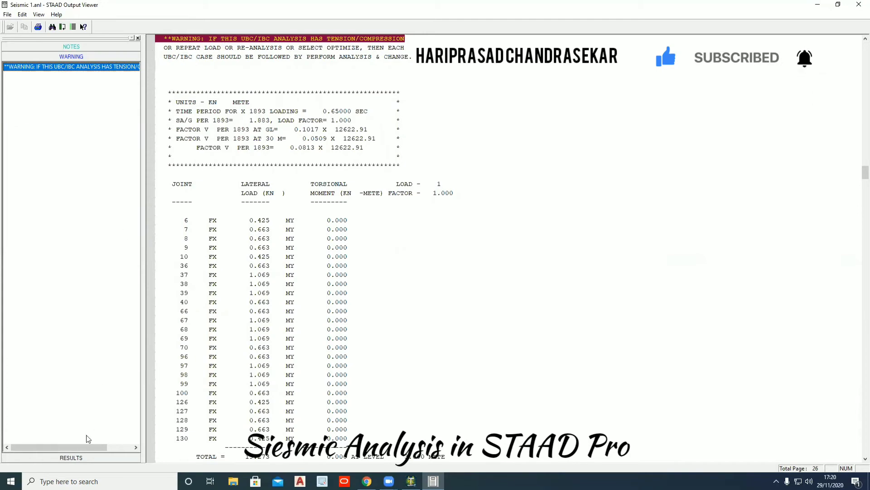
# - Examine the total applied and reaction load results for the load cases and close the output file
pyautogui.click(68, 458)
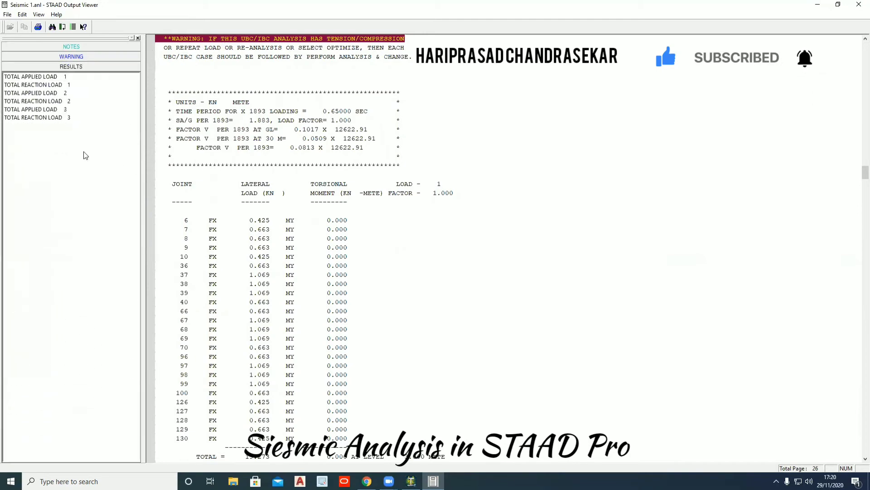
pyautogui.click(40, 86)
pyautogui.click(40, 93)
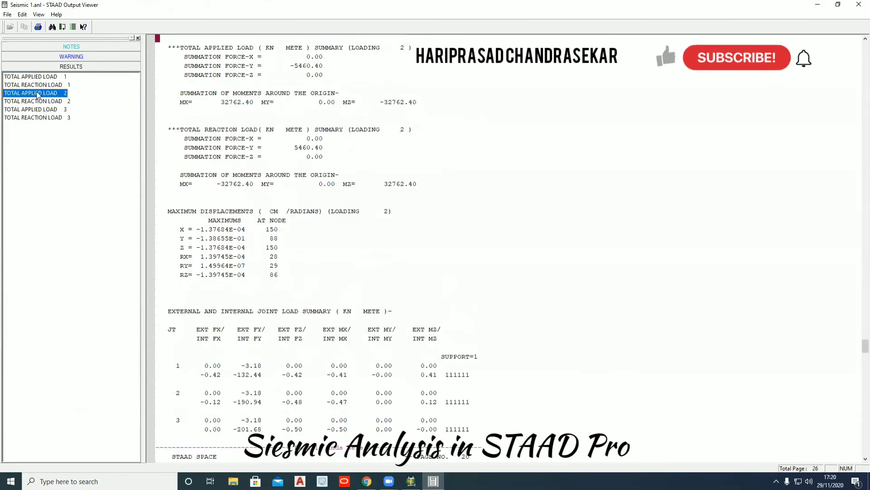
pyautogui.click(39, 101)
pyautogui.click(39, 110)
pyautogui.click(39, 118)
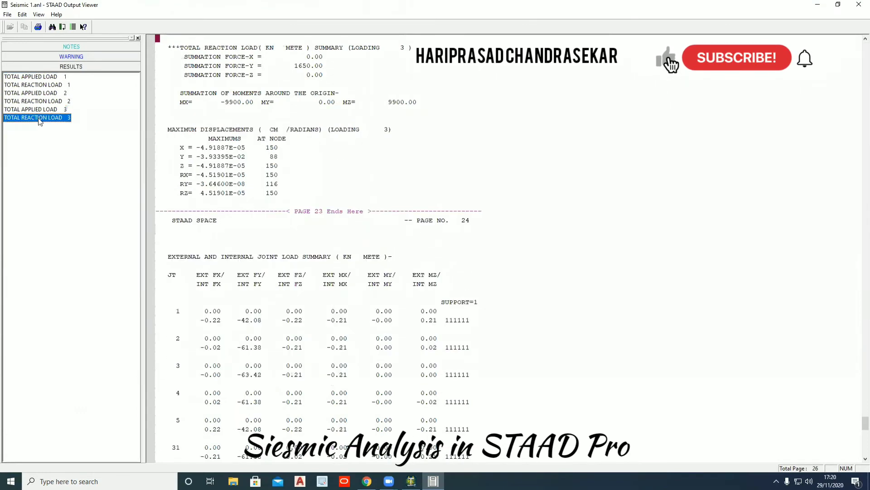
pyautogui.click(858, 4)
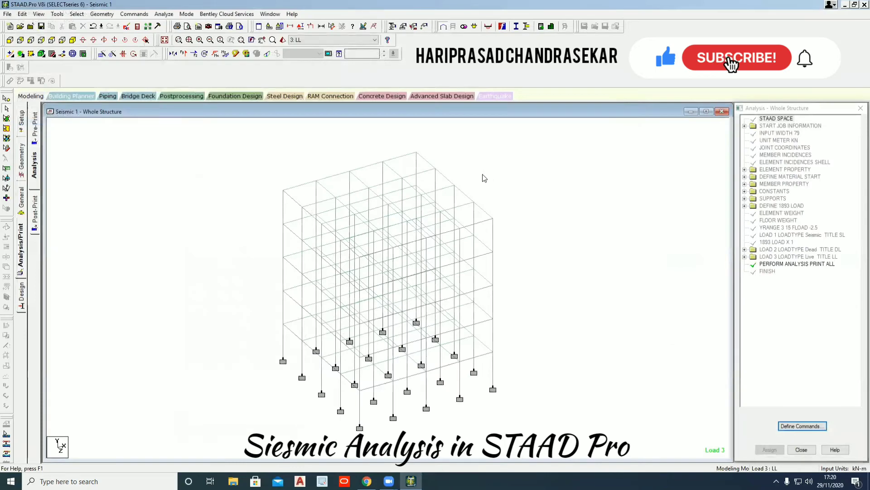
# - Open the postprocessing results for load cases SL, DL and LL and examine the node displacements and beam forces
pyautogui.click(180, 95)
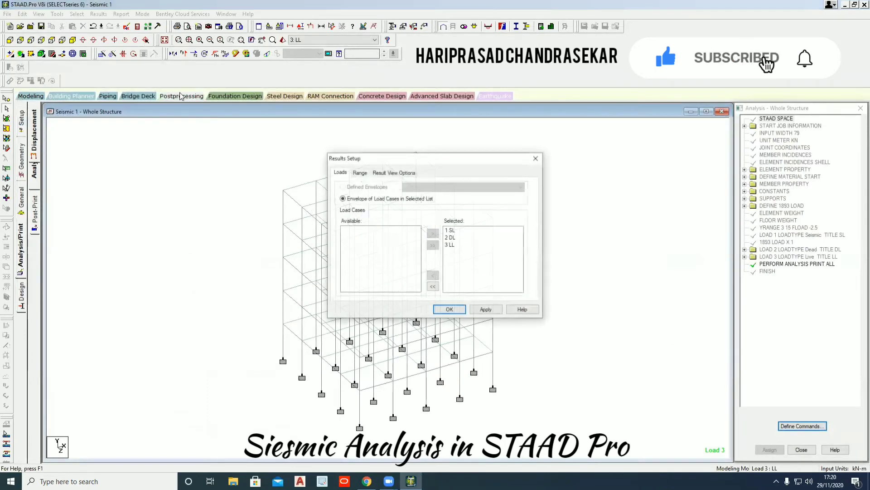
pyautogui.click(451, 235)
pyautogui.click(449, 309)
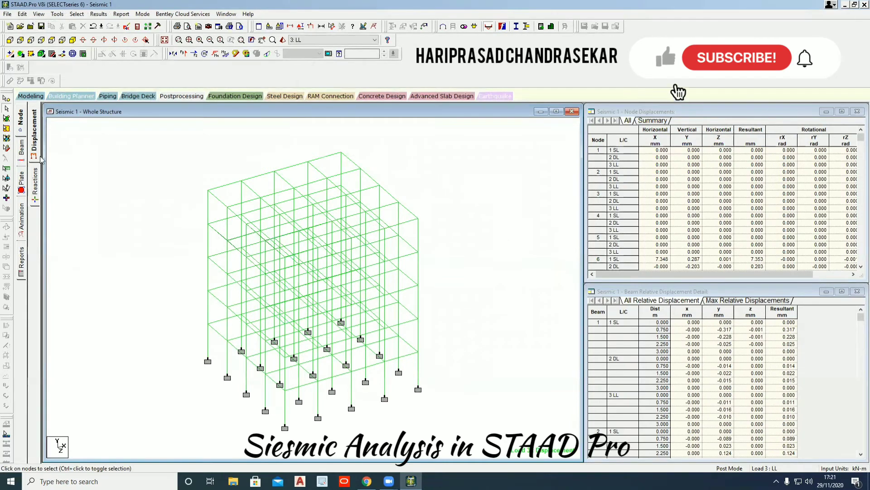
pyautogui.click(21, 154)
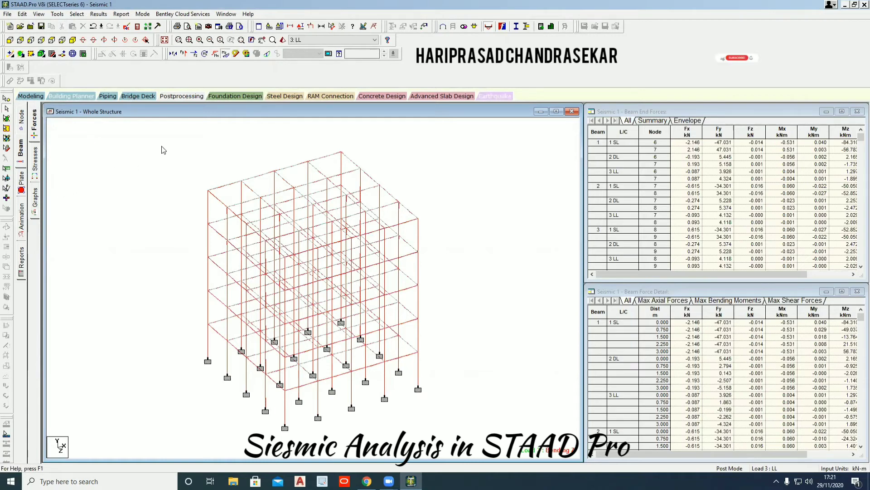
# - Return to modeling and set the concrete design code to IS456
pyautogui.click(30, 96)
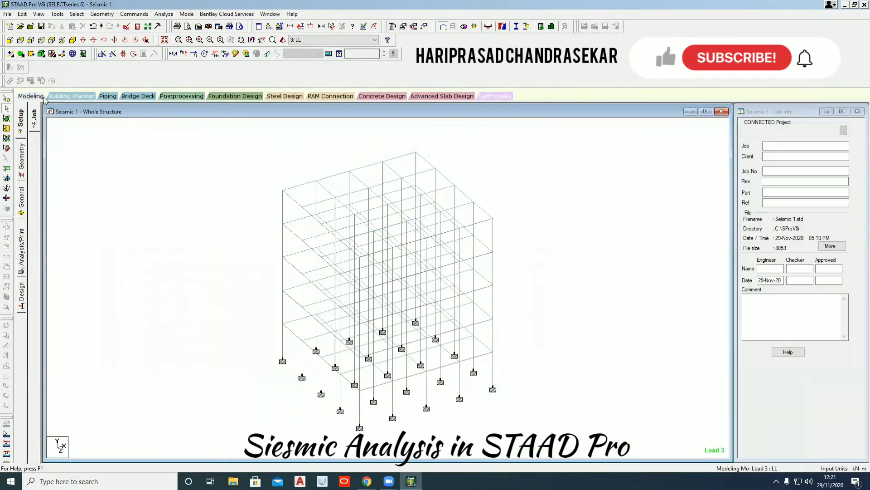
pyautogui.moveTo(512, 172); pyautogui.dragTo(487, 175, button='middle')
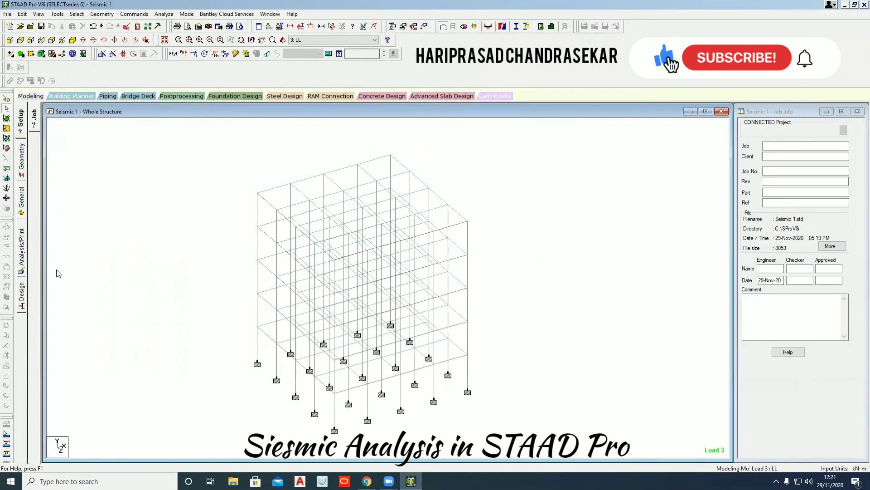
pyautogui.click(21, 295)
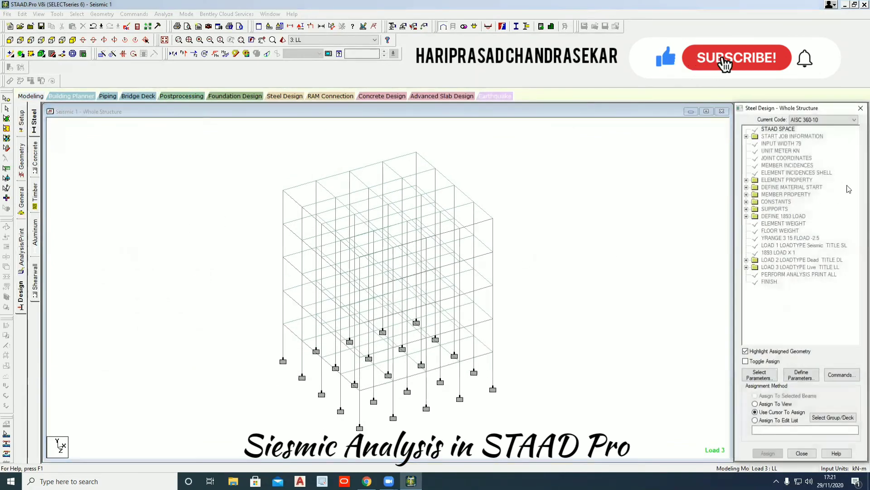
pyautogui.click(34, 157)
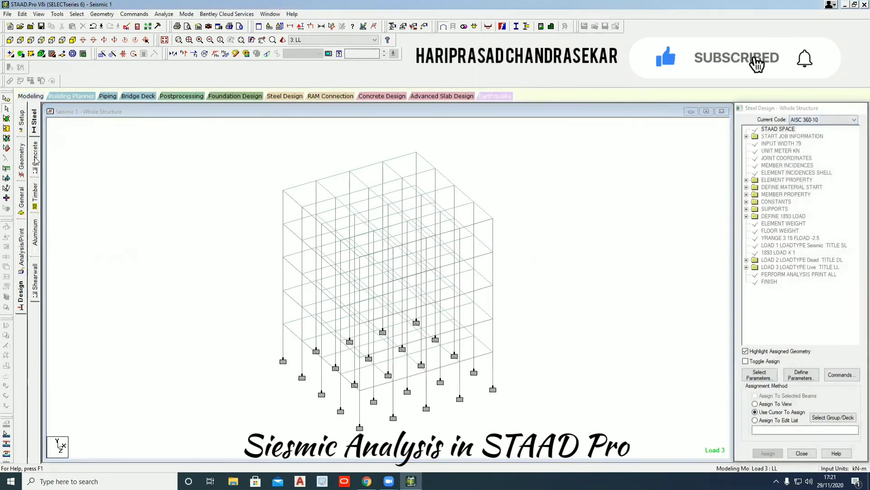
pyautogui.click(825, 119)
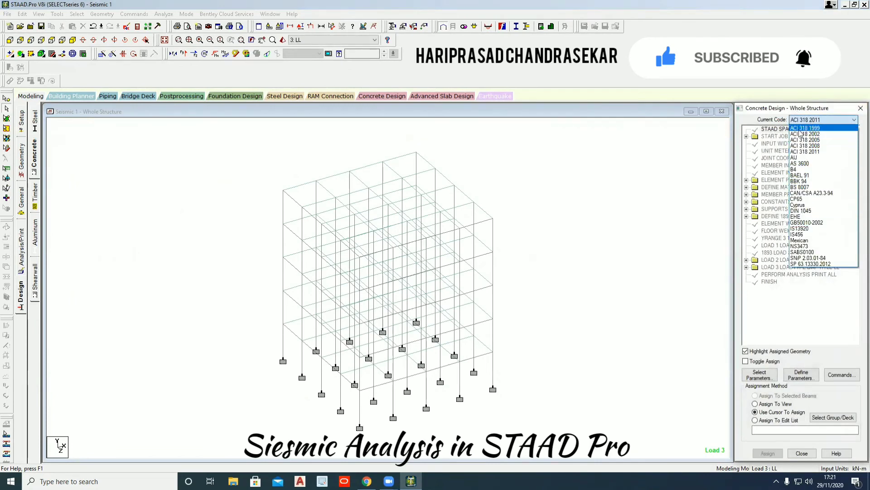
pyautogui.click(813, 121)
pyautogui.click(816, 120)
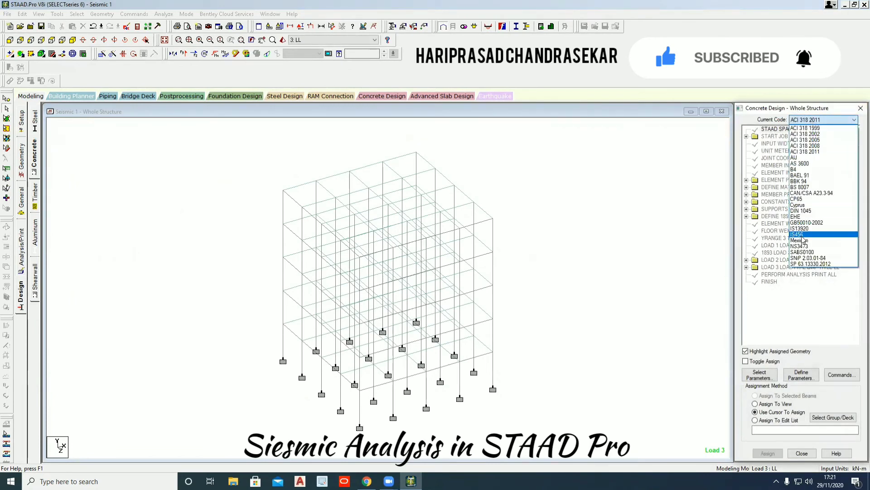
pyautogui.click(802, 234)
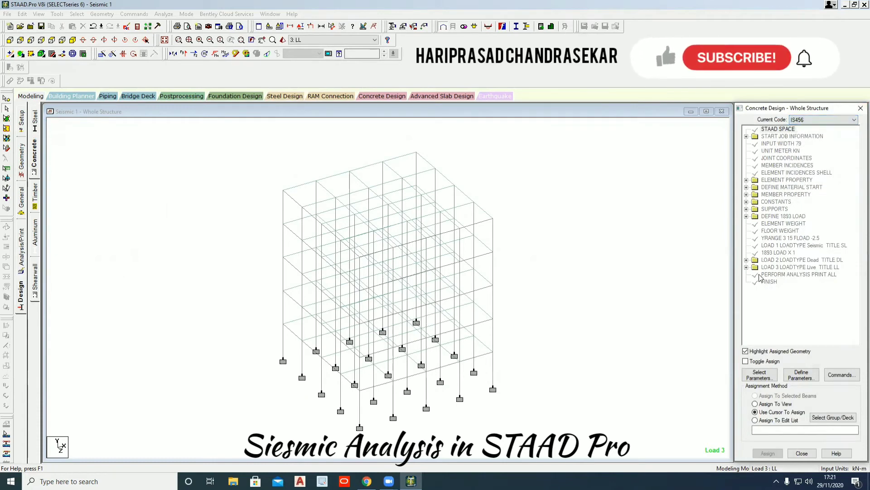
# - Clear the selected design parameters and select only Fc (concrete compressive strength) and Depth (cross-section depth)
pyautogui.click(785, 375)
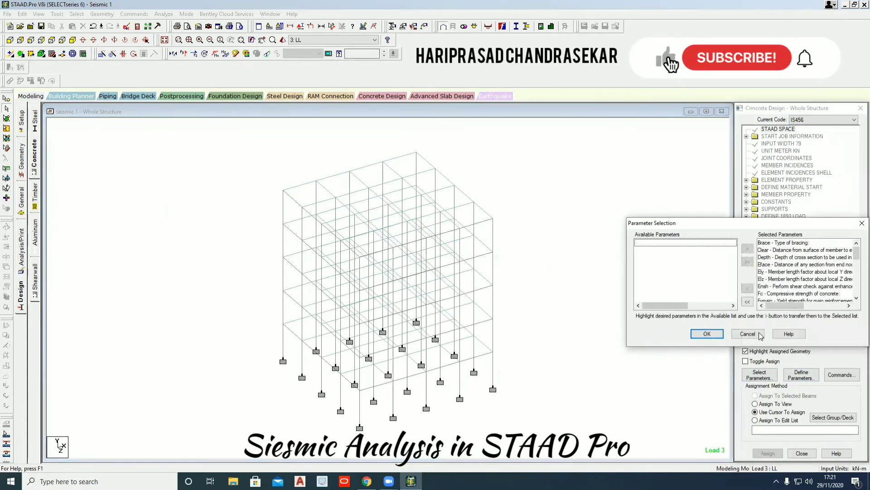
pyautogui.click(651, 293)
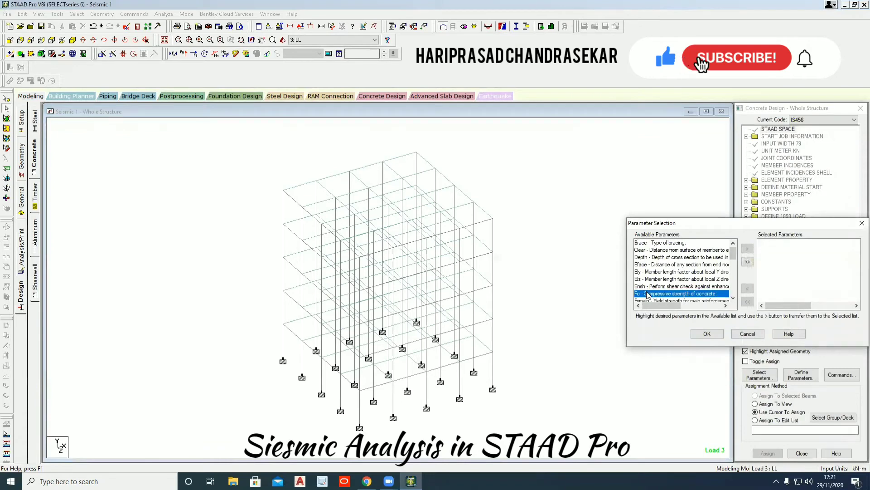
pyautogui.click(748, 248)
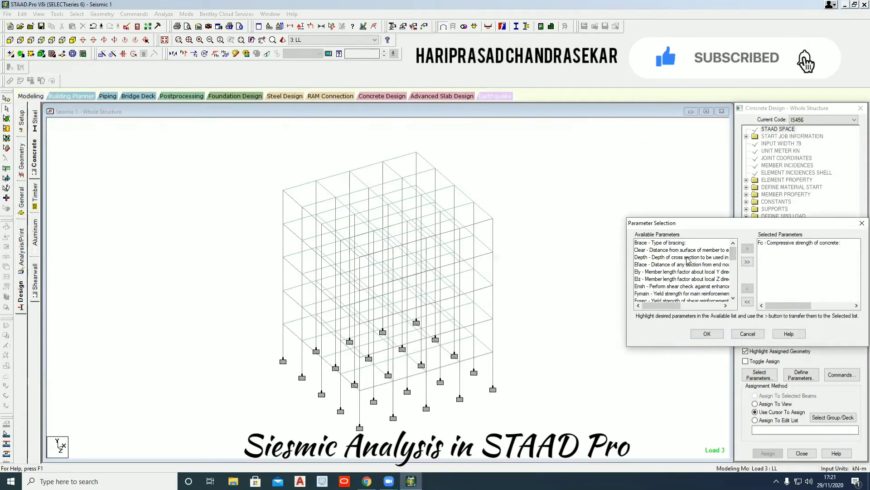
pyautogui.click(688, 257)
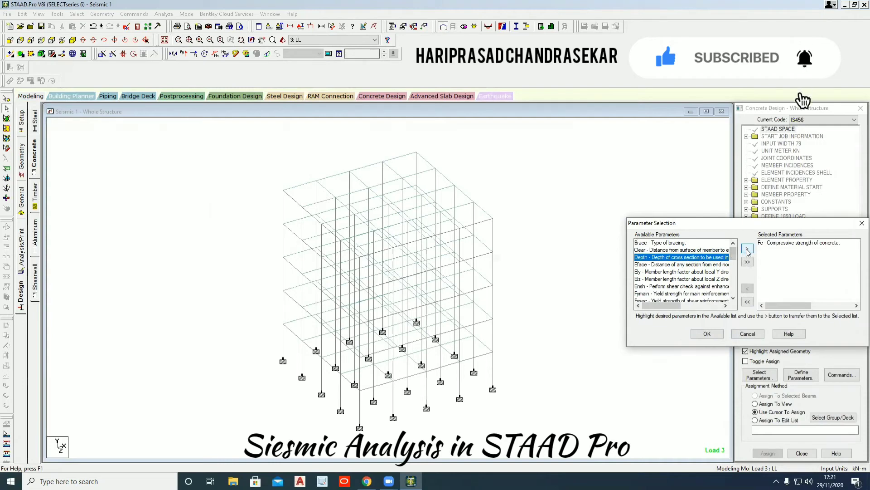
pyautogui.click(747, 249)
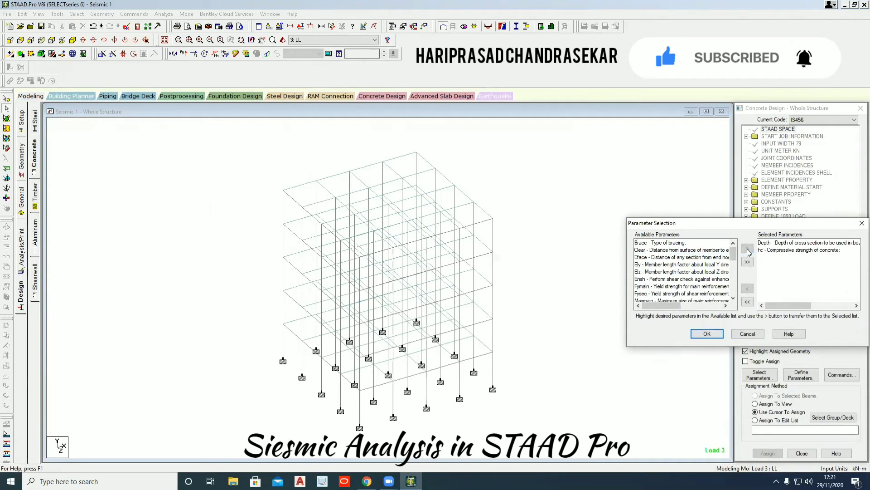
# - Add the Fymain and Fysec reinforcement yield strength parameters to the selected design parameters
pyautogui.click(659, 286)
pyautogui.doubleClick(662, 287)
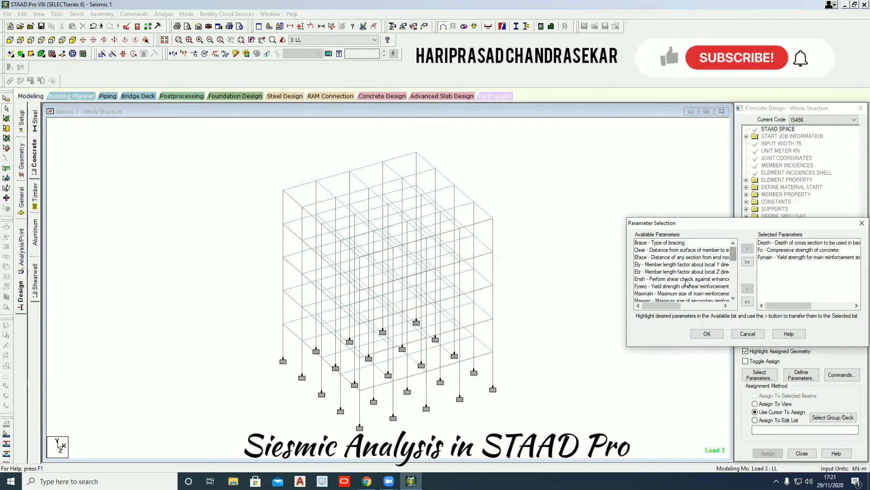
pyautogui.click(663, 288)
pyautogui.click(747, 249)
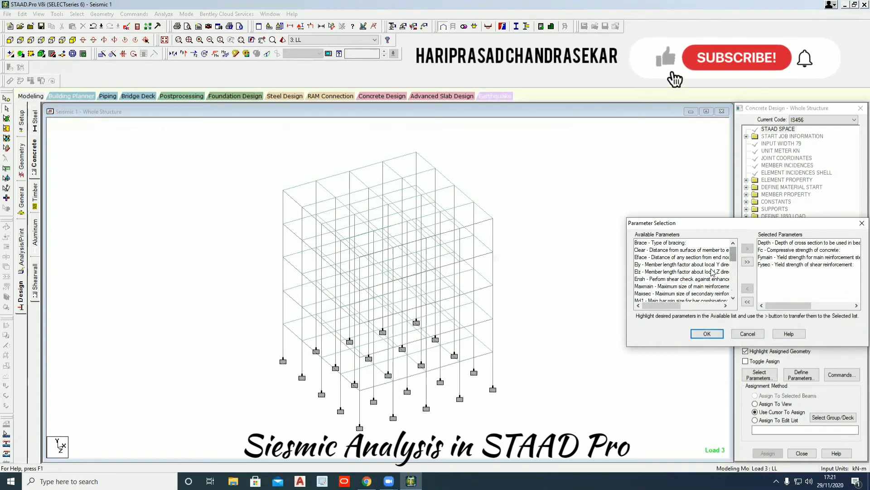
# - Add the Maxmain and Maxsec maximum reinforcement size parameters and accept the parameter selection
pyautogui.click(692, 286)
pyautogui.doubleClick(692, 285)
pyautogui.click(692, 286)
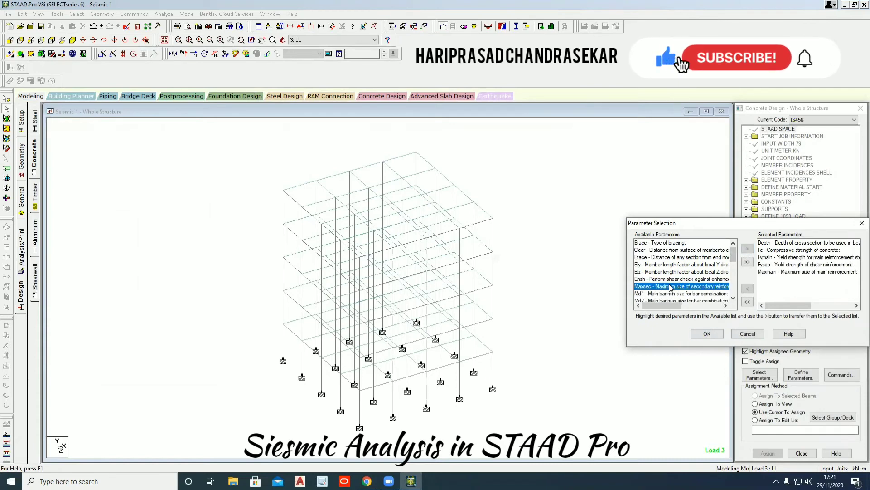
pyautogui.doubleClick(691, 286)
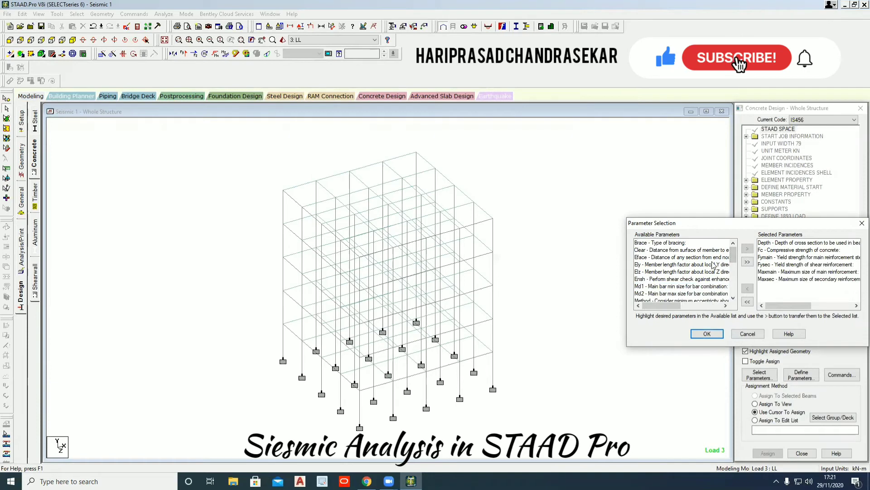
pyautogui.scroll(-1, 698, 277)
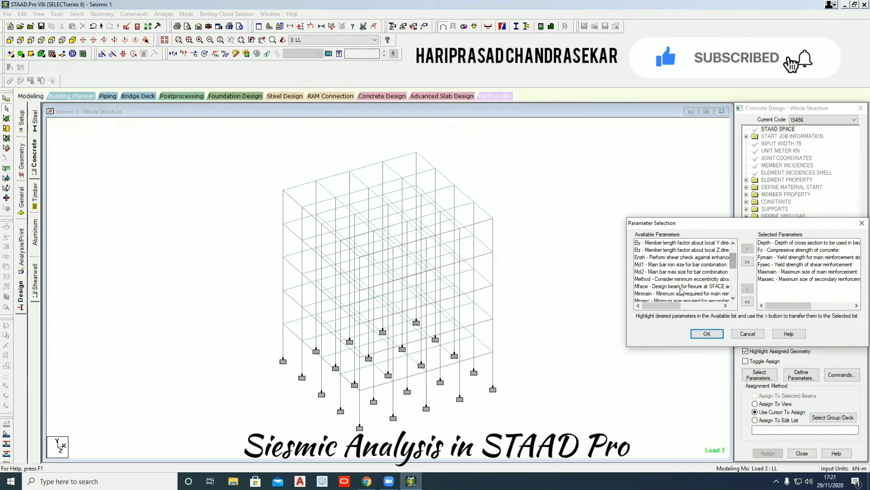
pyautogui.click(706, 334)
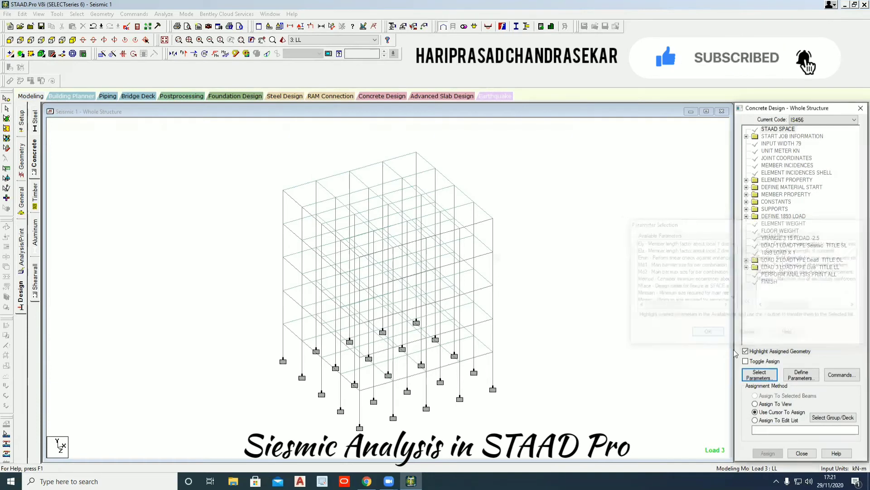
# - Define and add the design parameters DEPTH 0.6 m and FC 25000 kN/m2
pyautogui.click(800, 374)
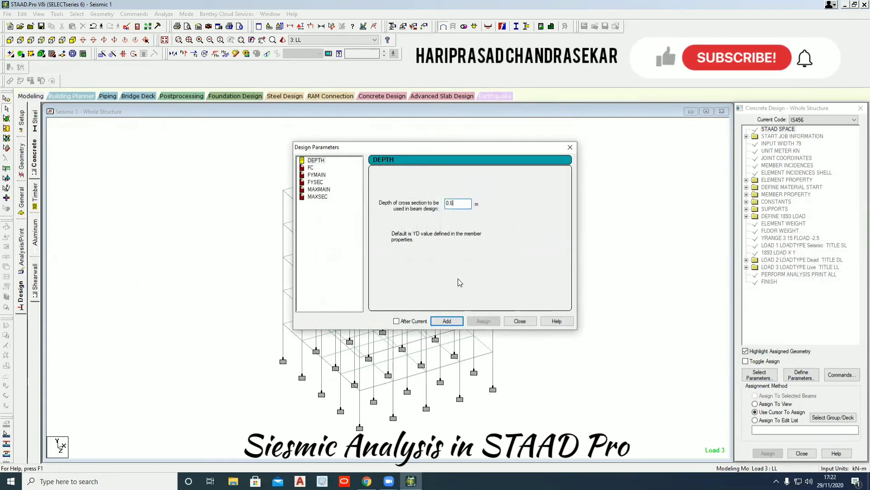
pyautogui.click(436, 321)
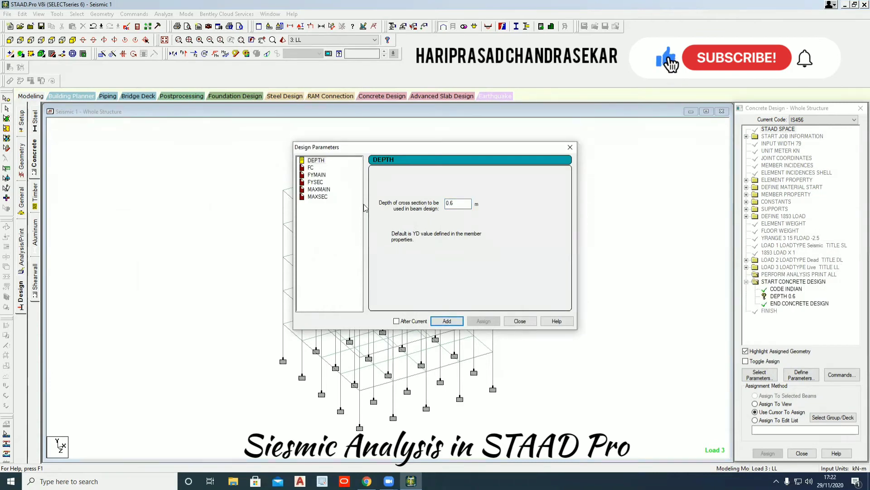
pyautogui.click(311, 168)
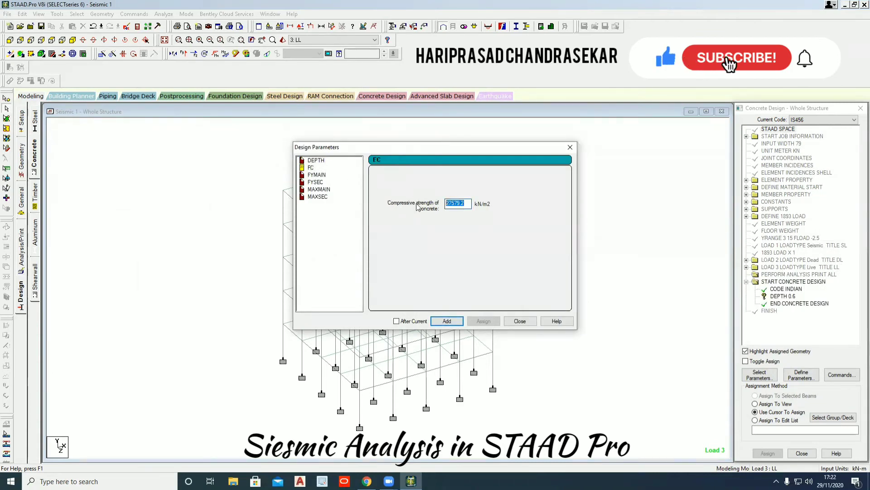
pyautogui.write('250000')
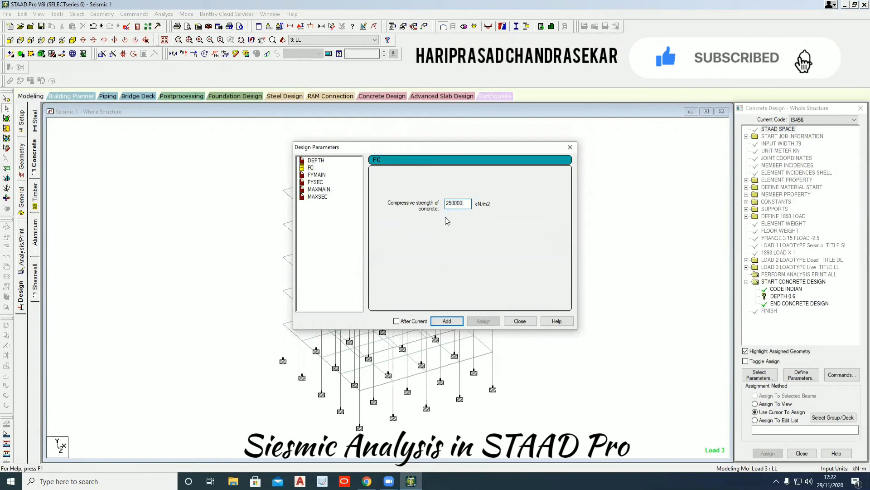
pyautogui.press('BackSpace')
pyautogui.click(447, 322)
# - Define and add the FYMAIN and FYSEC reinforcement yield strength parameters, each with a value of 415000 kN/m2
pyautogui.click(317, 175)
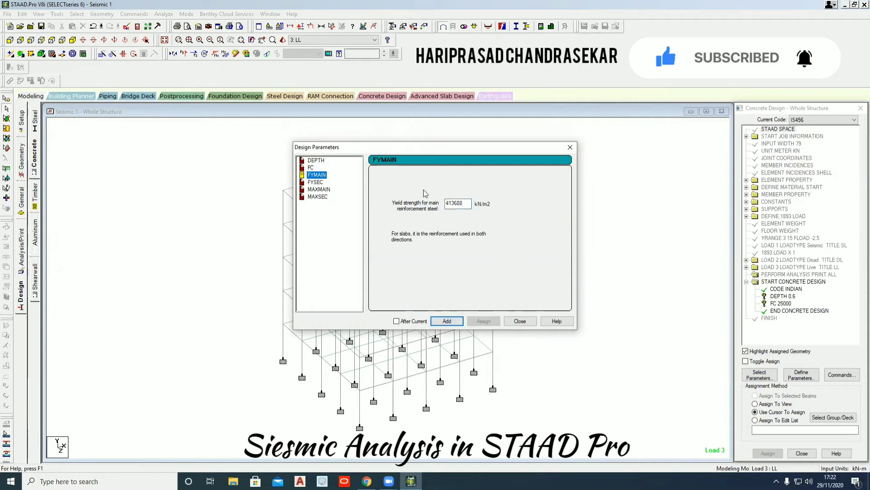
pyautogui.doubleClick(457, 203)
pyautogui.write('415000')
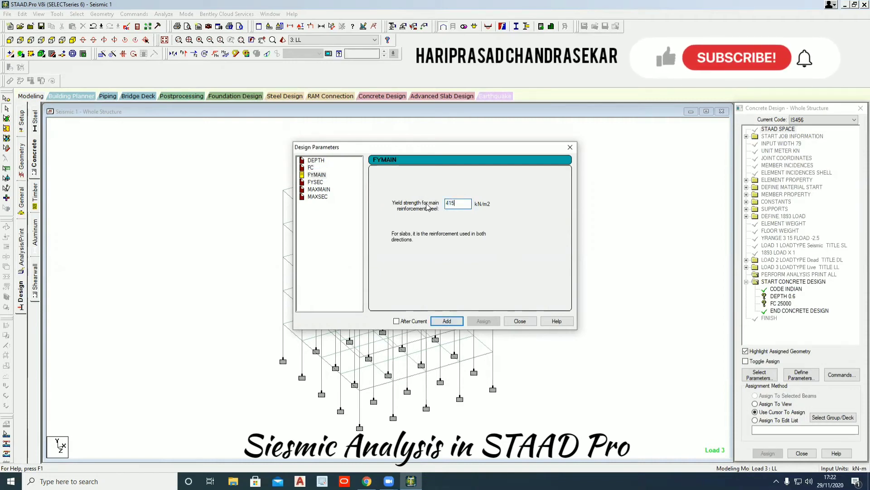
pyautogui.click(458, 321)
pyautogui.click(317, 182)
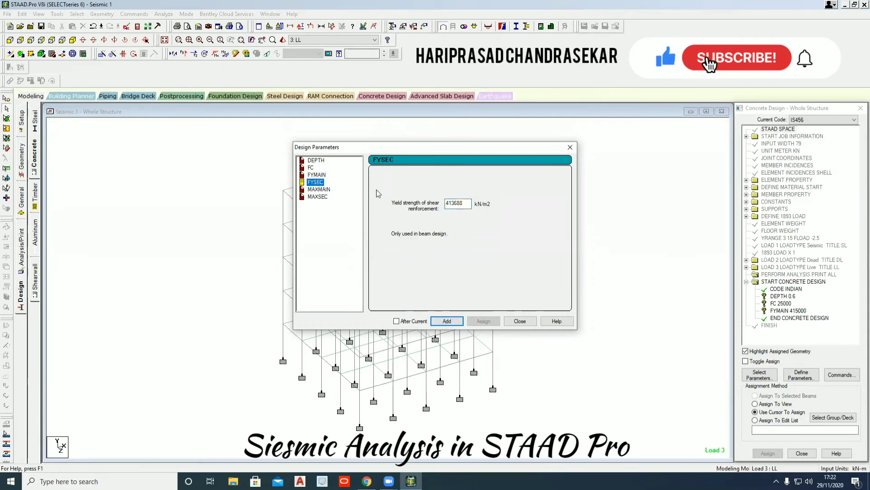
pyautogui.doubleClick(455, 203)
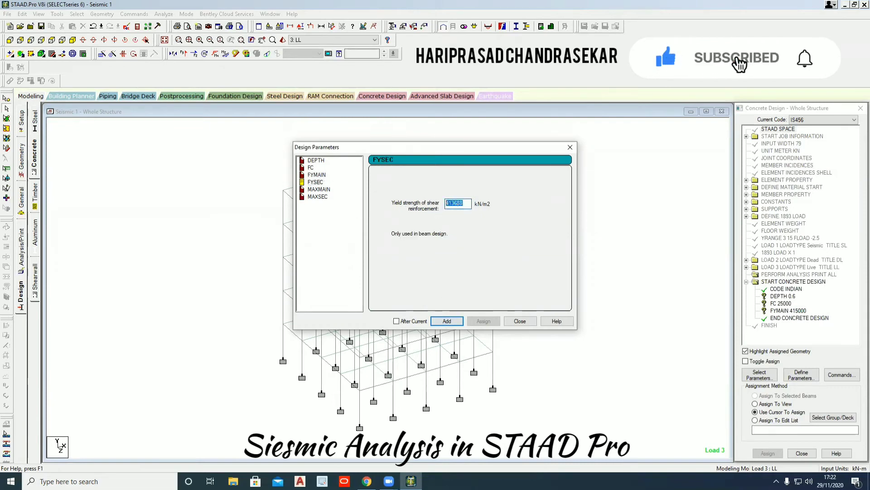
pyautogui.write('415000')
pyautogui.click(454, 322)
# - Add the MAXMAIN 25 mm and MAXSEC 12 mm maximum reinforcement size parameters and close the parameter definitions
pyautogui.click(325, 190)
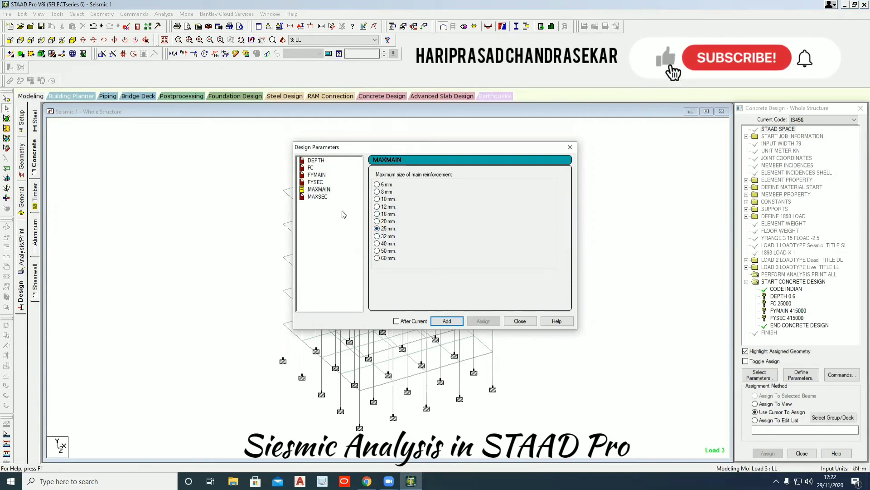
pyautogui.click(445, 322)
pyautogui.click(322, 197)
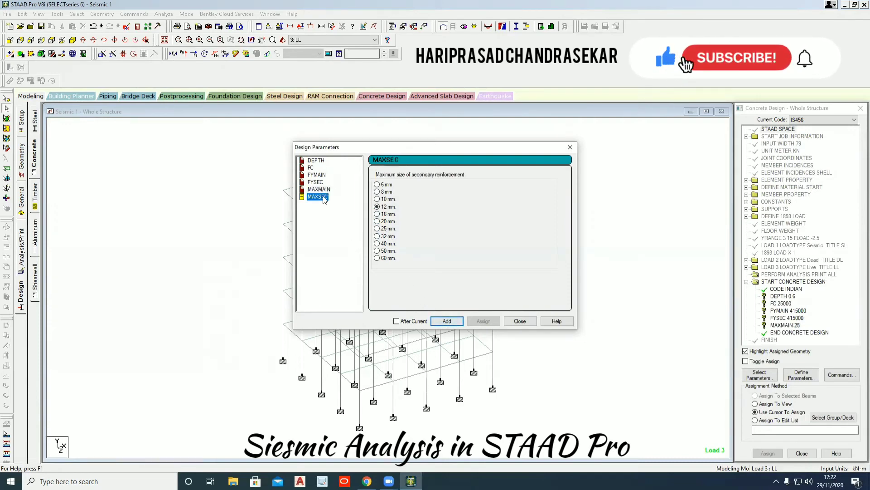
pyautogui.click(446, 320)
pyautogui.click(520, 321)
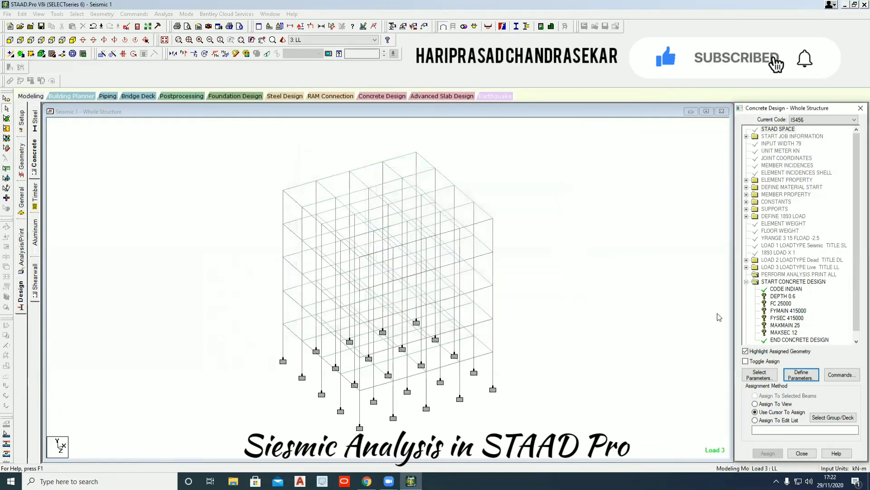
# - Assign the DEPTH 0.6 and FC 25000 design parameters to the whole structure using Assign To View
pyautogui.click(783, 296)
pyautogui.click(755, 404)
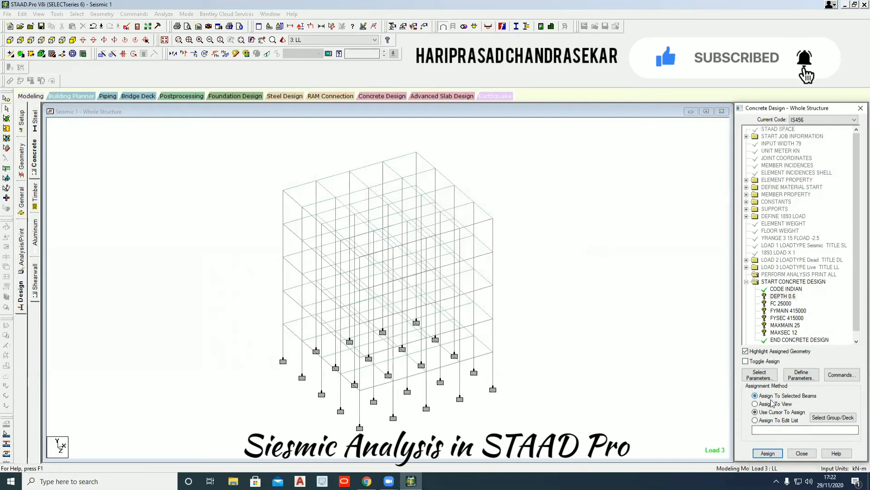
pyautogui.click(767, 453)
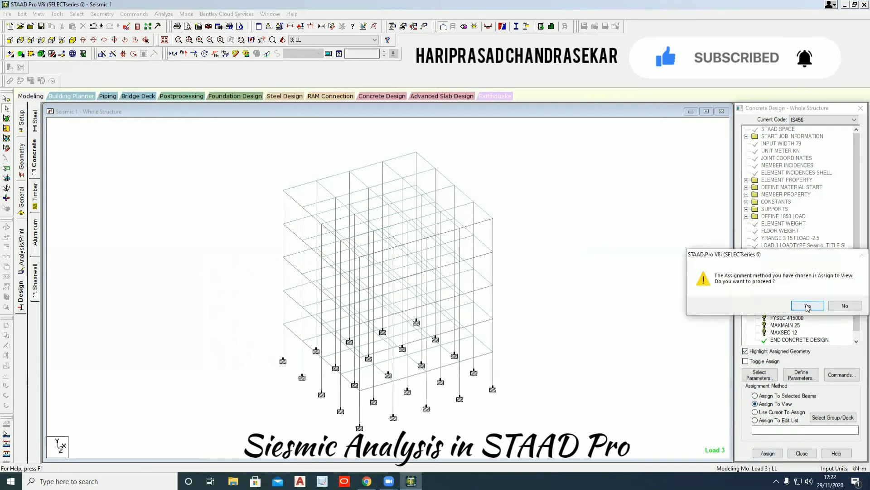
pyautogui.click(799, 304)
pyautogui.click(783, 296)
pyautogui.click(778, 303)
pyautogui.click(774, 404)
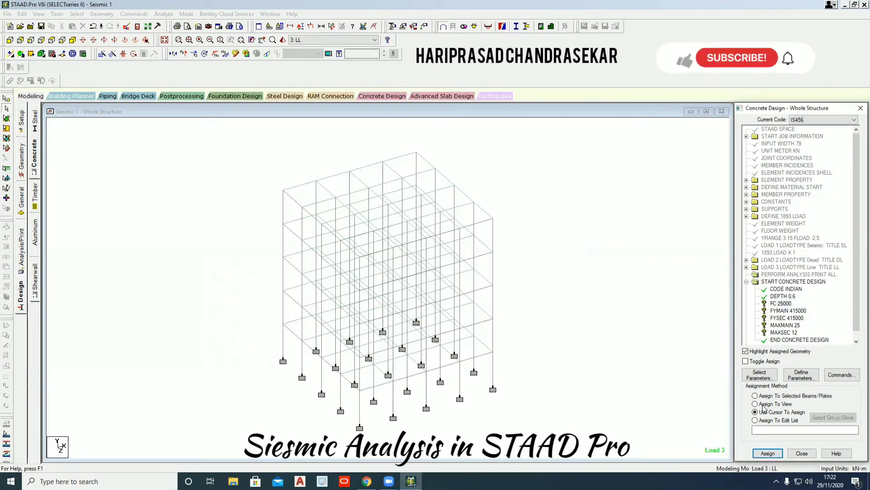
pyautogui.click(768, 454)
pyautogui.click(806, 304)
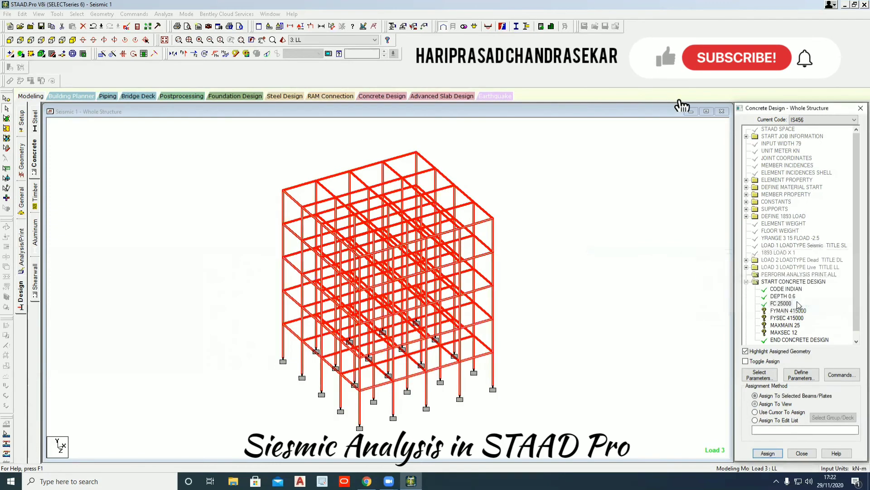
# - Assign the FYMAIN 415000 and FYSEC 415000 yield strength parameters to the whole structure using Assign To View
pyautogui.click(789, 311)
pyautogui.click(770, 403)
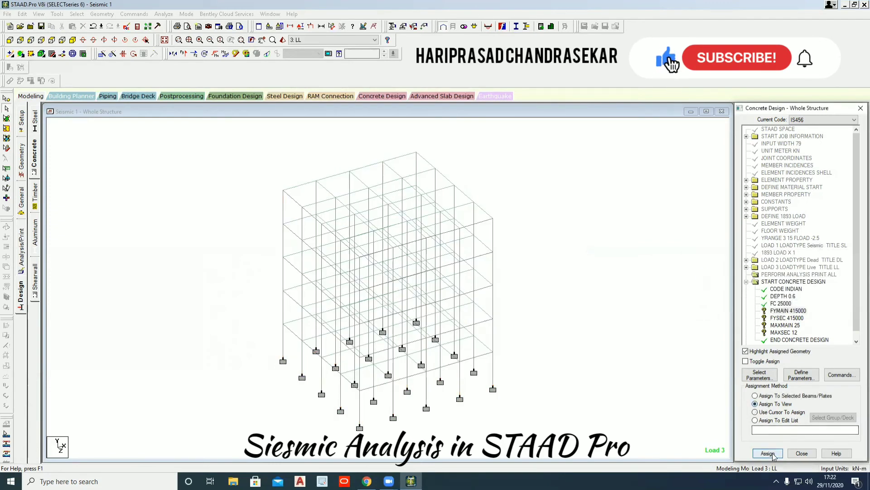
pyautogui.click(767, 454)
pyautogui.click(807, 305)
pyautogui.click(787, 318)
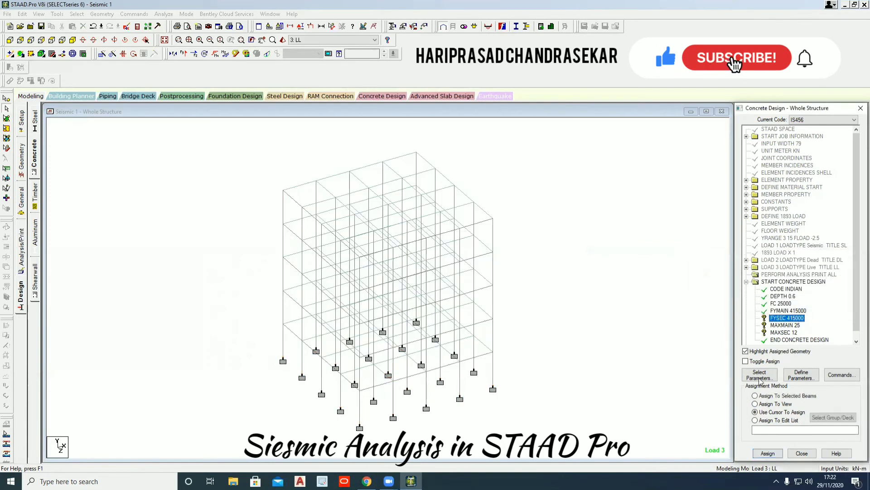
pyautogui.click(766, 404)
pyautogui.click(768, 453)
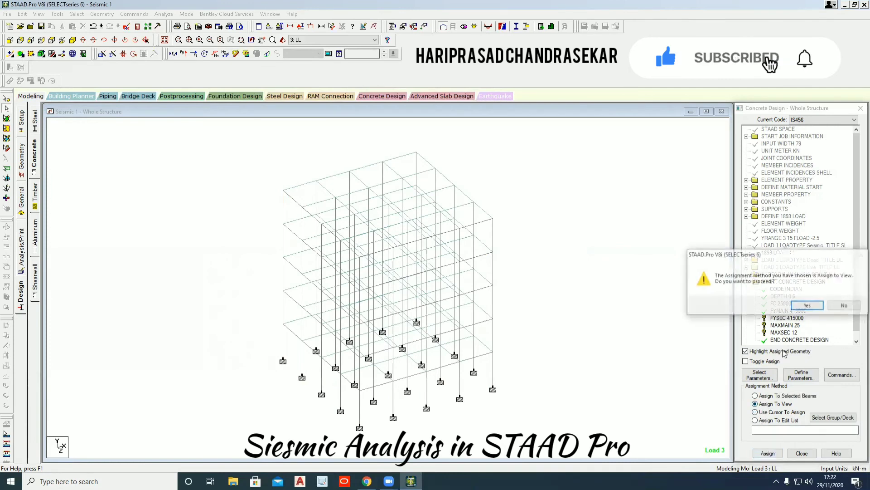
pyautogui.click(806, 304)
# - Assign the MAXMAIN 25 and MAXSEC 12 reinforcement size parameters to the whole structure using Assign To View
pyautogui.click(786, 325)
pyautogui.click(755, 404)
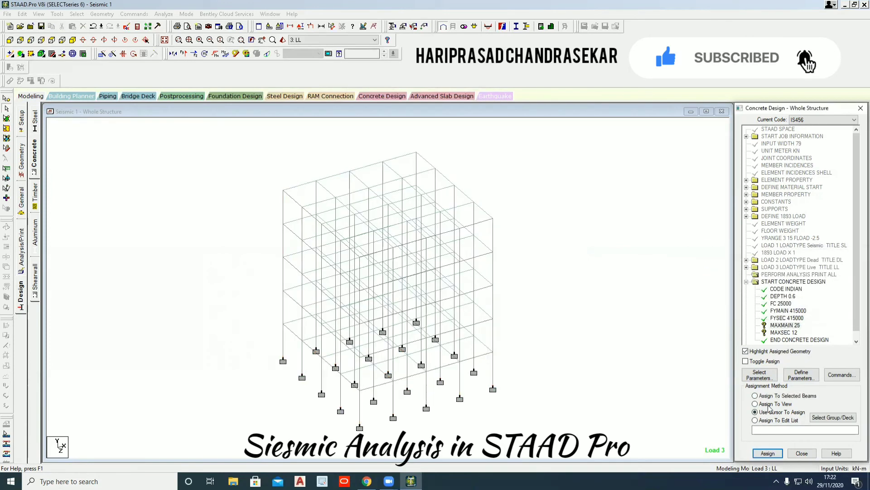
pyautogui.click(768, 453)
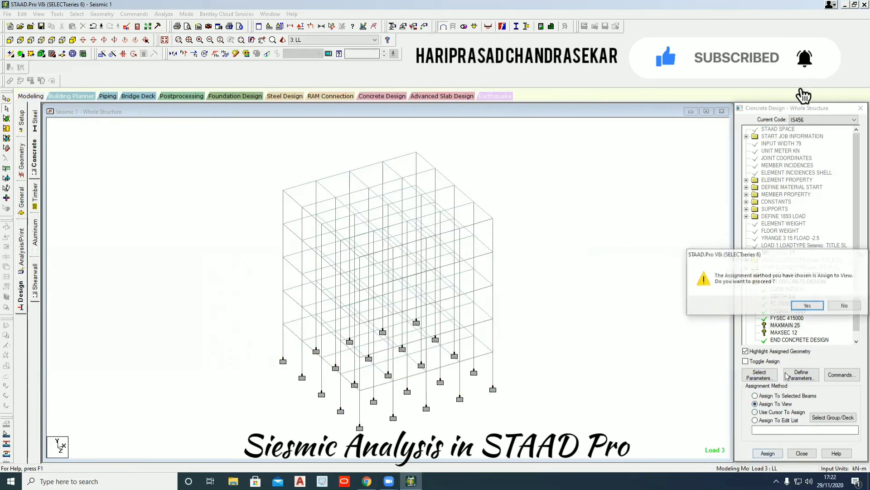
pyautogui.click(803, 307)
pyautogui.click(784, 332)
pyautogui.click(771, 412)
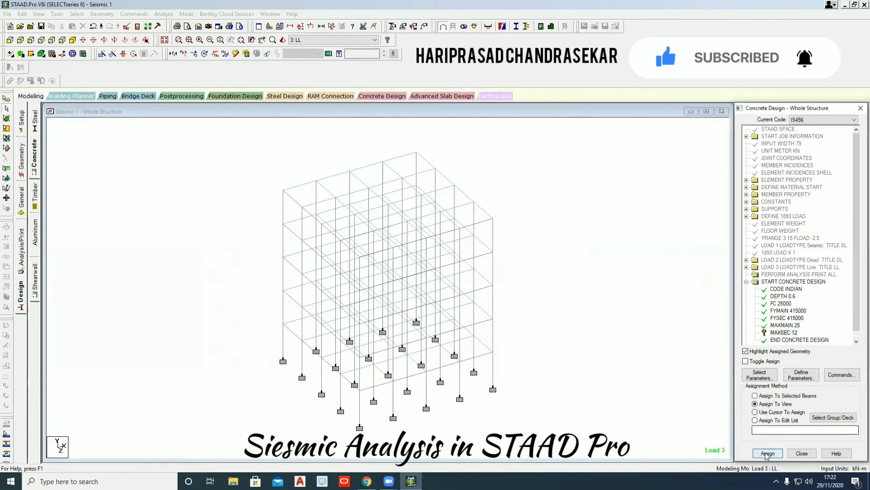
pyautogui.click(767, 453)
pyautogui.click(803, 306)
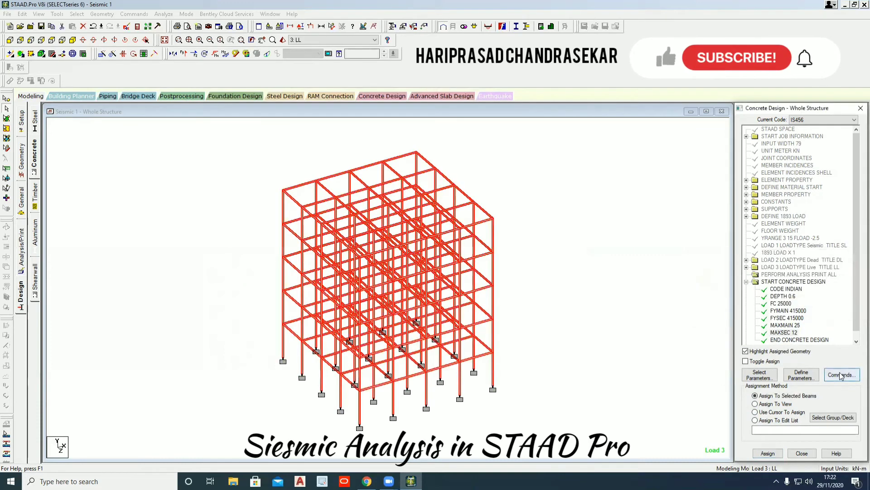
# - Add the design beam, design column, design slab/element and take off commands to the concrete design
pyautogui.click(840, 376)
pyautogui.moveTo(682, 203); pyautogui.dragTo(614, 167)
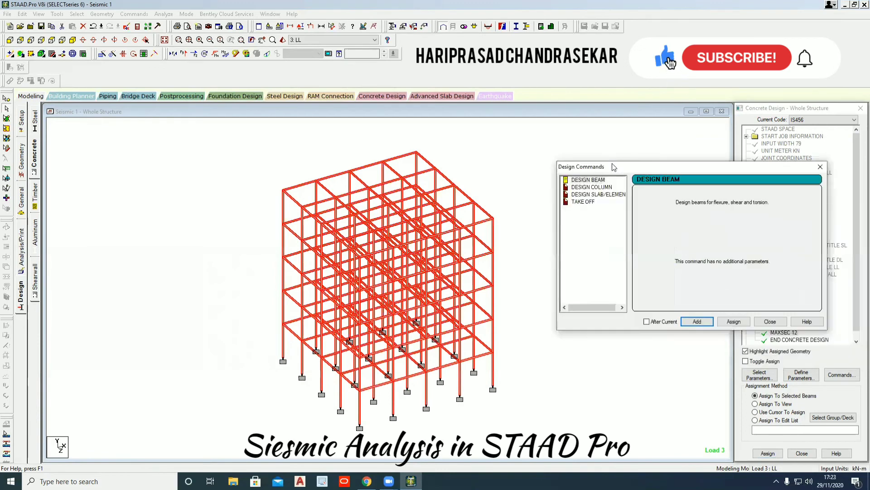
pyautogui.click(697, 322)
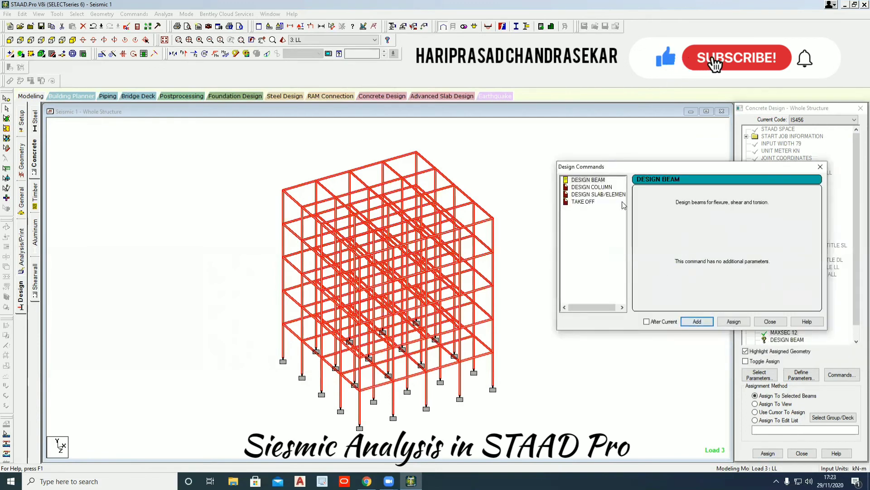
pyautogui.click(698, 322)
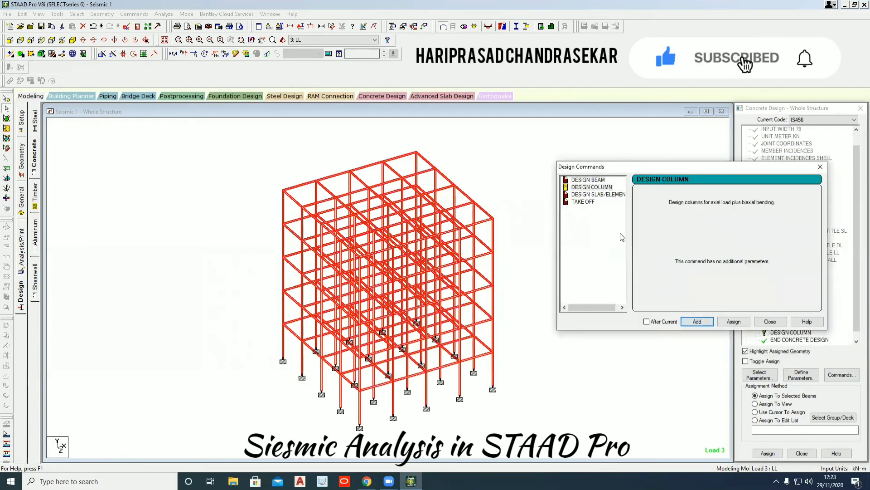
pyautogui.click(698, 322)
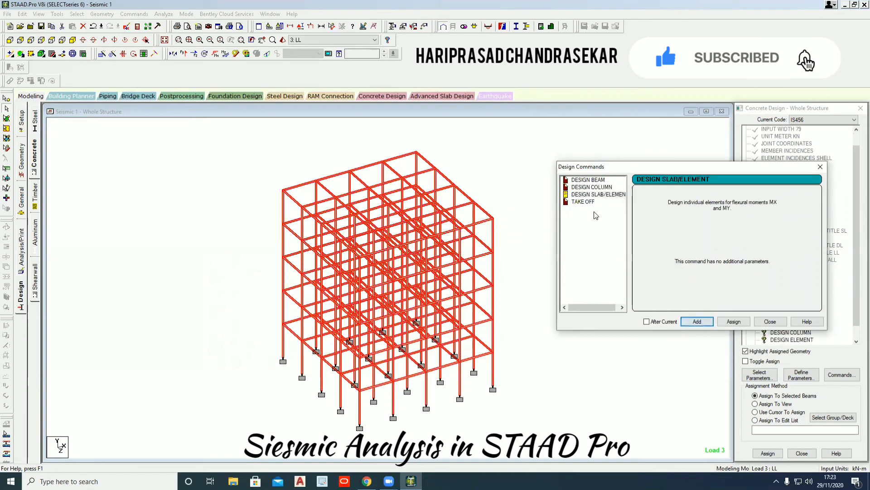
pyautogui.click(771, 321)
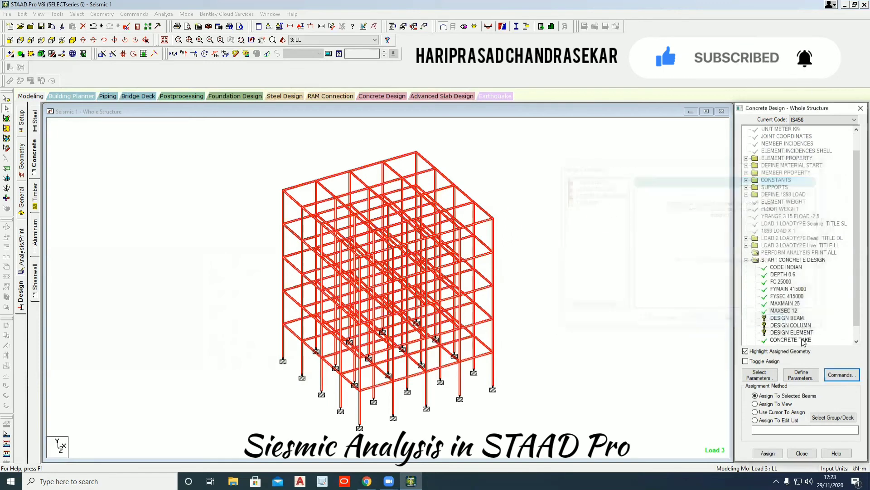
# - Assign the DESIGN BEAM and DESIGN COLUMN commands to the structure using Assign To View
pyautogui.click(787, 318)
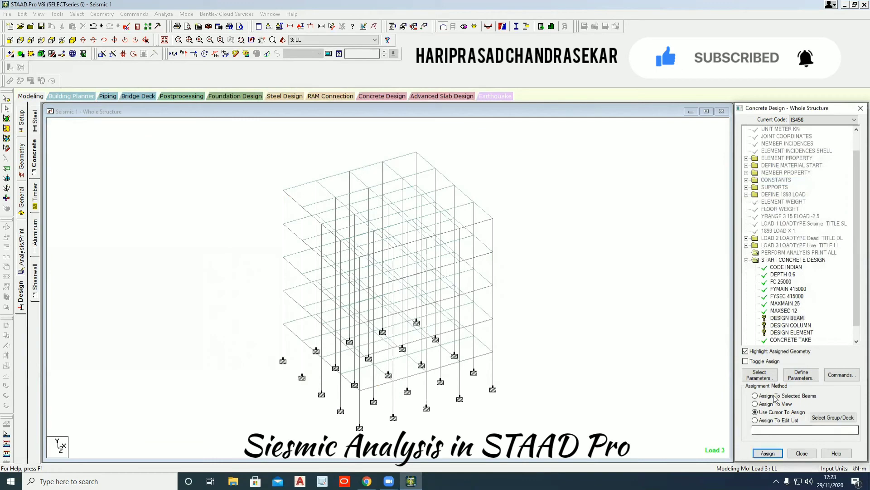
pyautogui.click(756, 403)
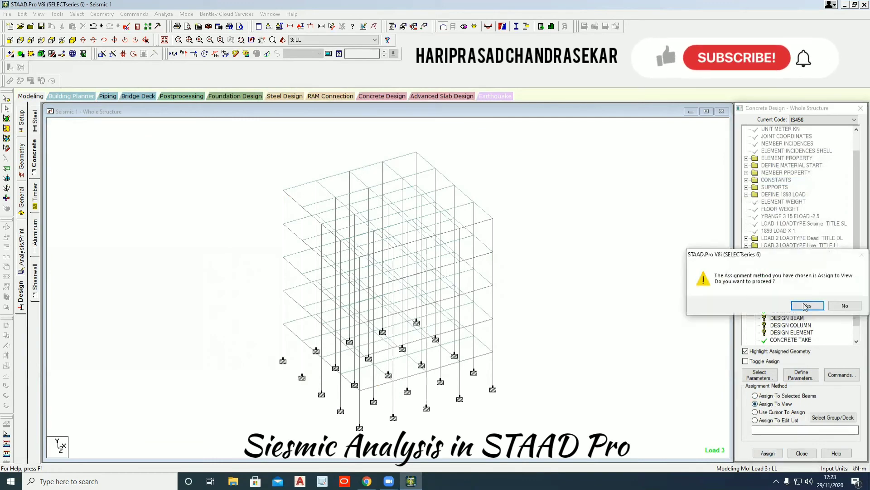
pyautogui.click(810, 304)
pyautogui.click(789, 325)
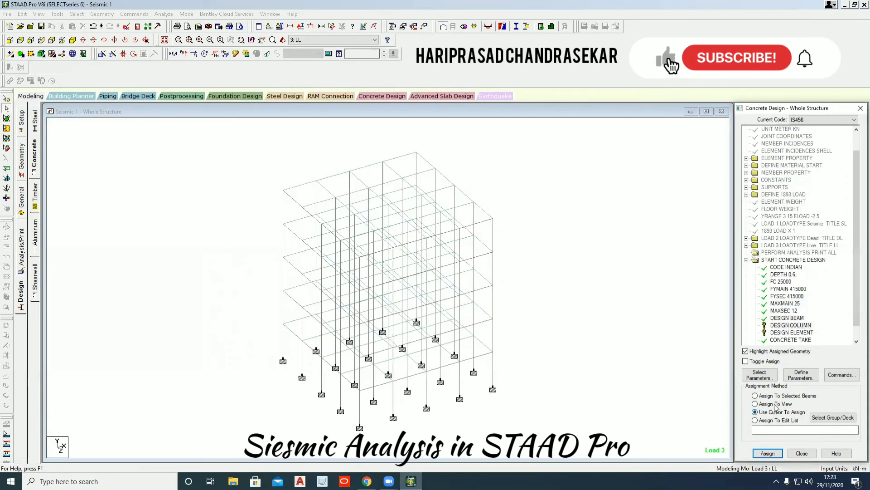
pyautogui.click(755, 403)
pyautogui.click(768, 453)
pyautogui.click(807, 305)
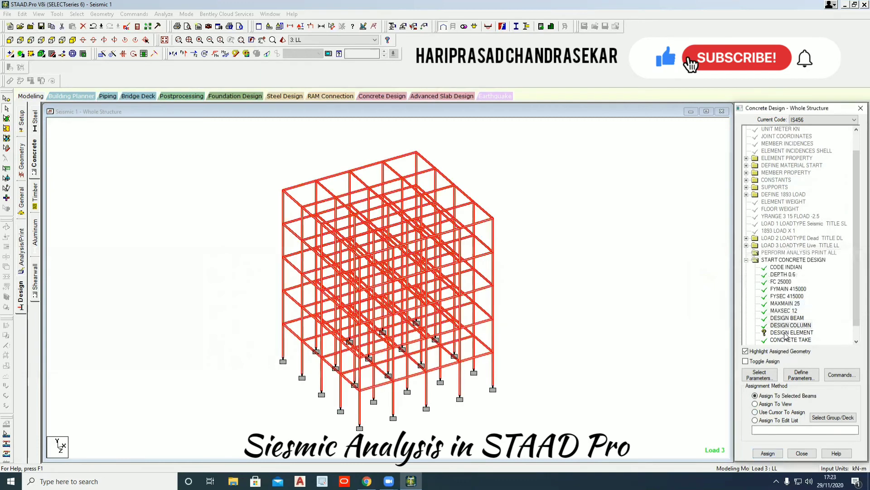
# - Assign the DESIGN ELEMENT command to the plates using Assign To View and clear the selection
pyautogui.click(791, 332)
pyautogui.click(767, 403)
pyautogui.click(768, 453)
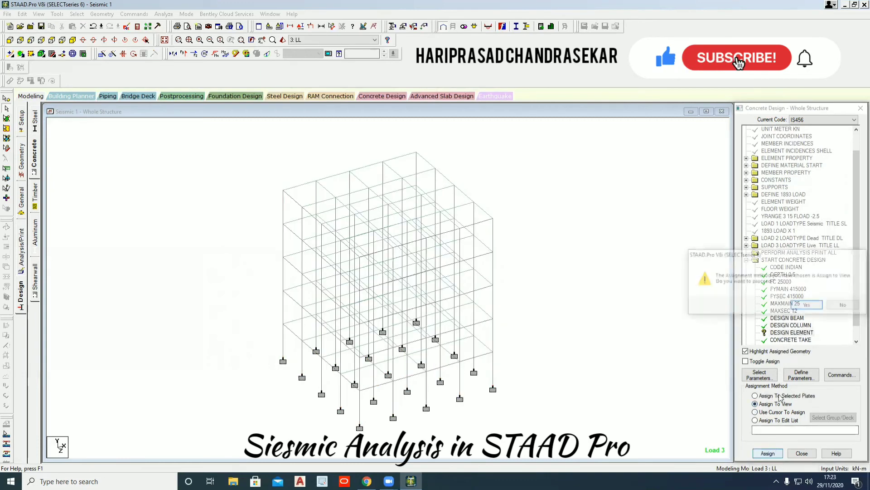
pyautogui.click(799, 307)
pyautogui.click(676, 237)
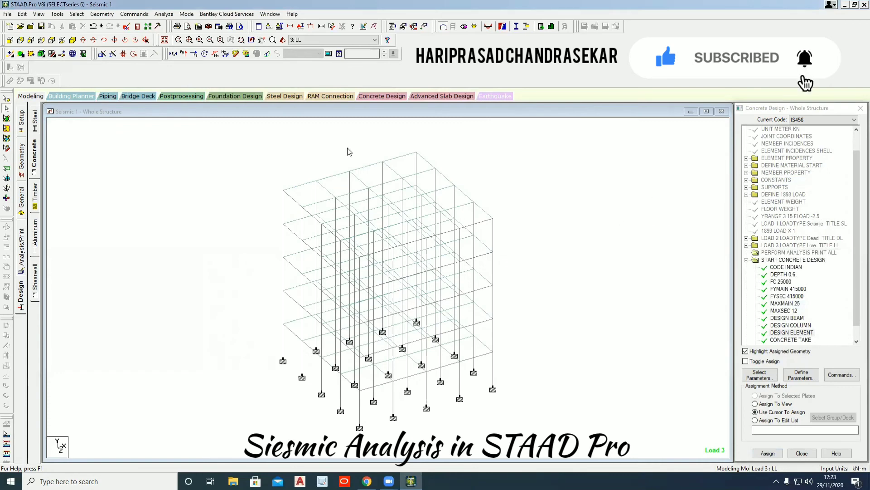
# - Add another Perform Analysis command with the All print option after the concrete design block
pyautogui.click(23, 250)
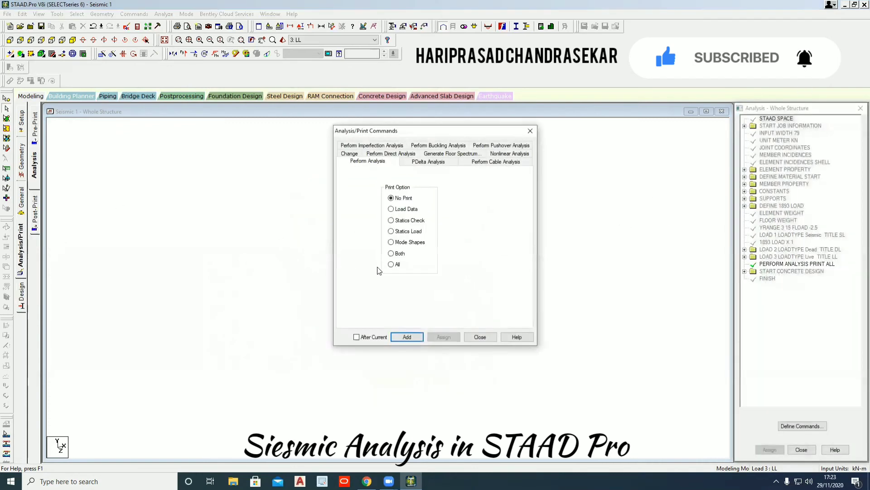
pyautogui.click(391, 264)
pyautogui.click(407, 337)
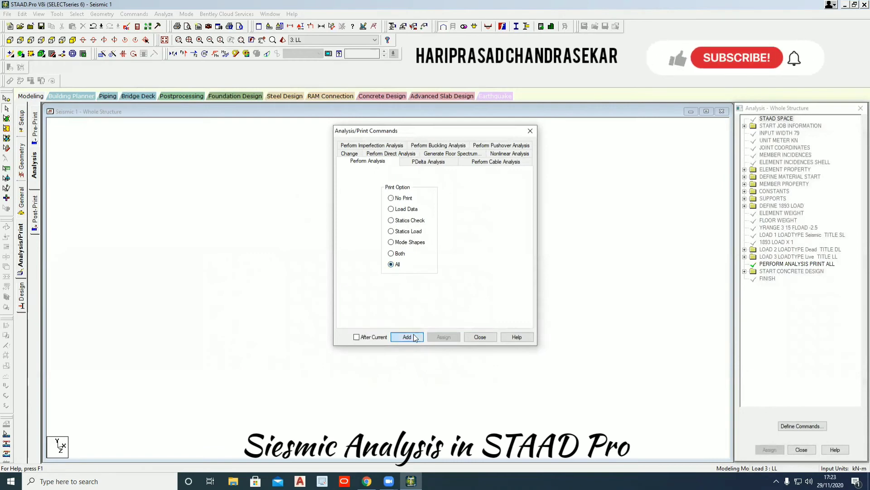
pyautogui.click(480, 337)
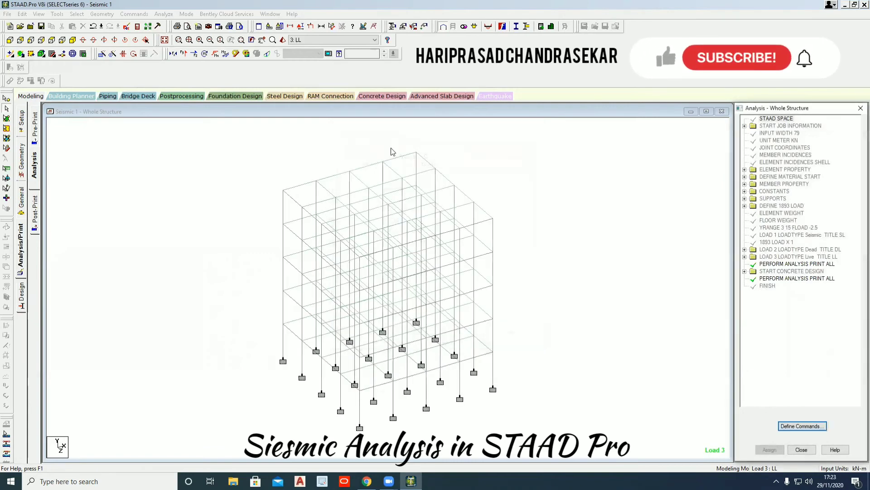
# - Run the analysis, saving the modified structure over the existing results, and continue to Post Processing Mode
pyautogui.click(168, 15)
pyautogui.click(180, 25)
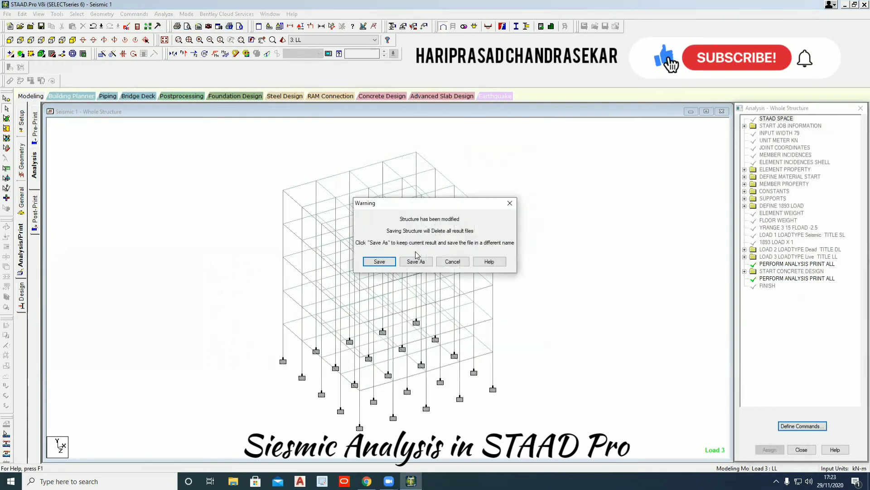
pyautogui.click(386, 261)
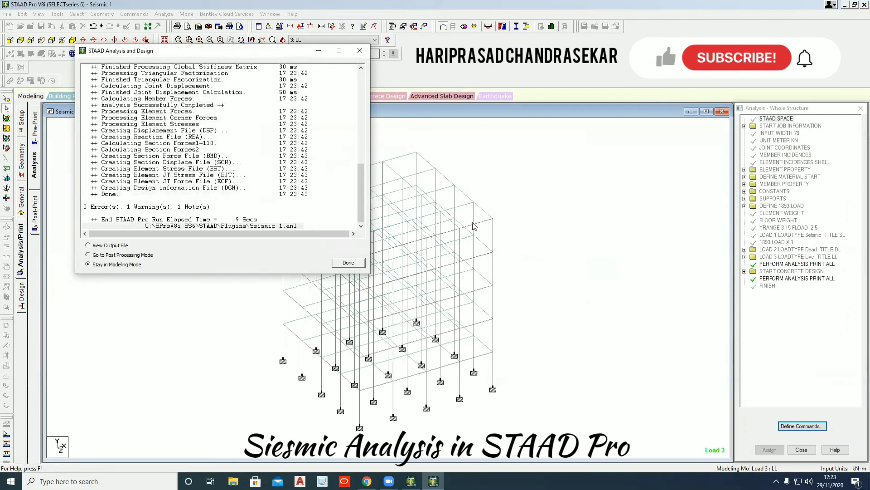
pyautogui.click(111, 246)
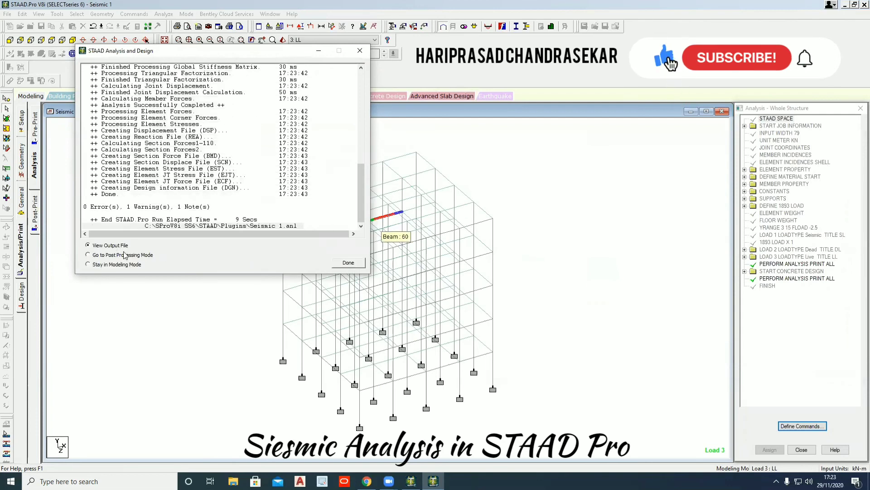
pyautogui.click(116, 255)
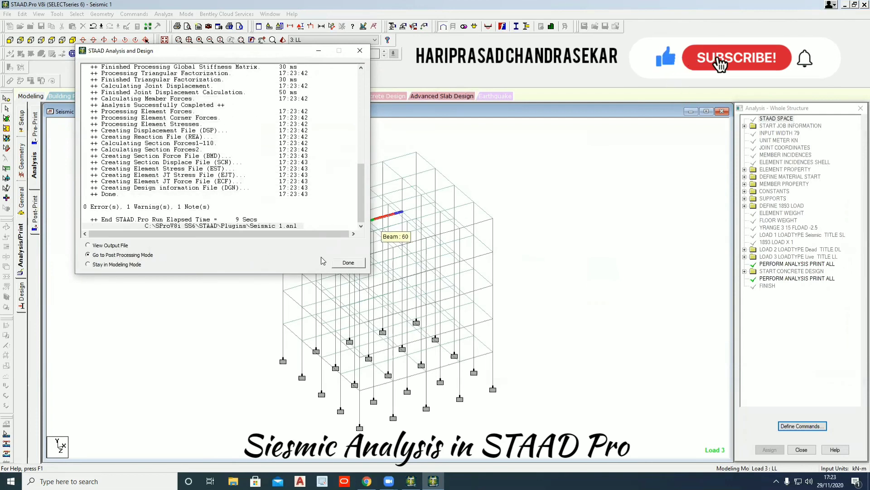
pyautogui.click(357, 264)
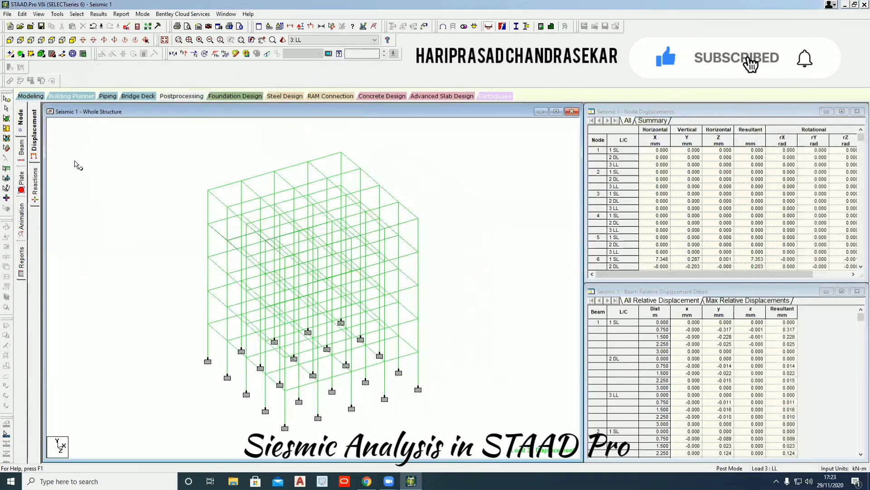
# - Examine the IS-456 concrete design results of roof beam 17, top-storey corner column 41 and lower-storey beam 185
pyautogui.click(21, 151)
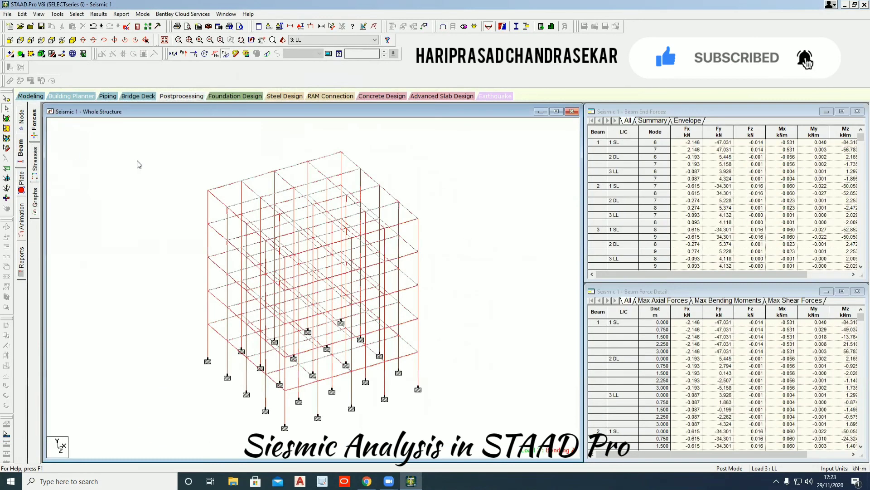
pyautogui.doubleClick(229, 189)
pyautogui.click(485, 150)
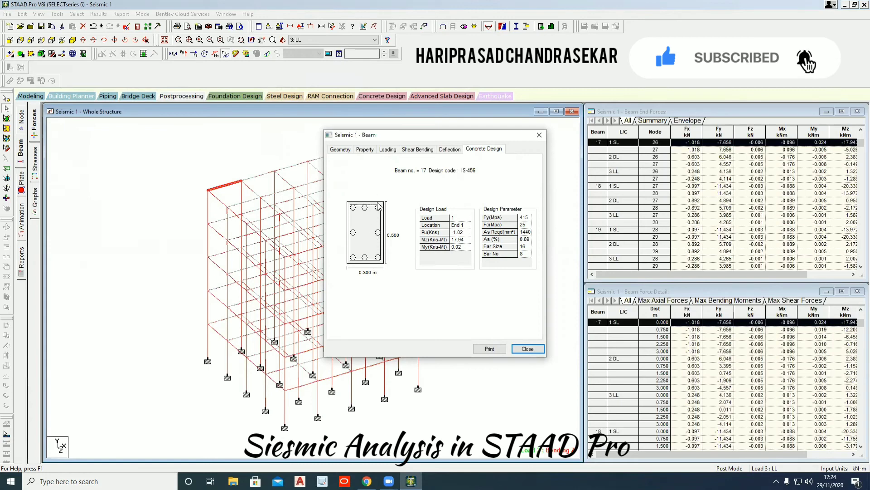
pyautogui.click(209, 213)
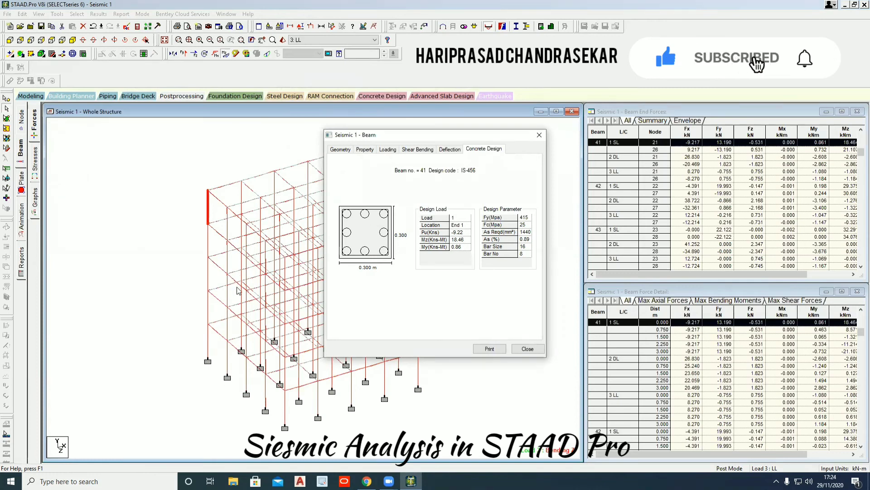
pyautogui.click(303, 352)
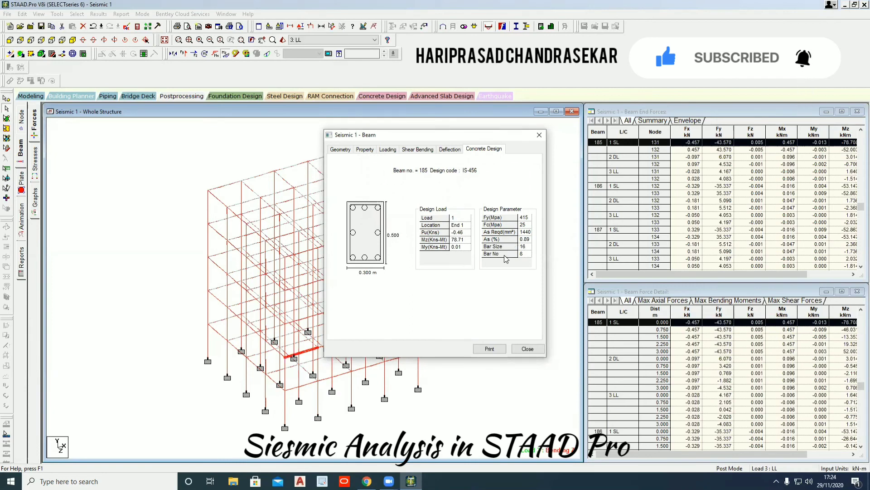
# - Review the global deflection of roof beam 17 for load cases SL, DL and LL, ending with LL in the Z direction
pyautogui.click(222, 186)
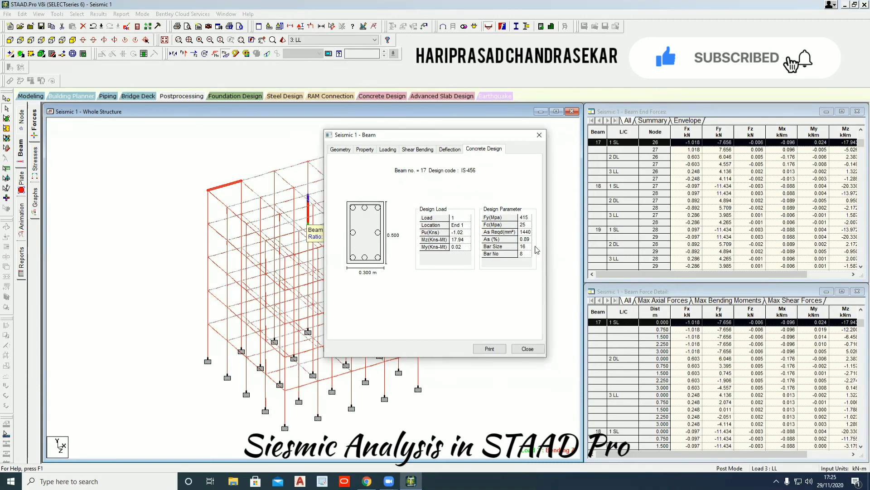
pyautogui.click(451, 149)
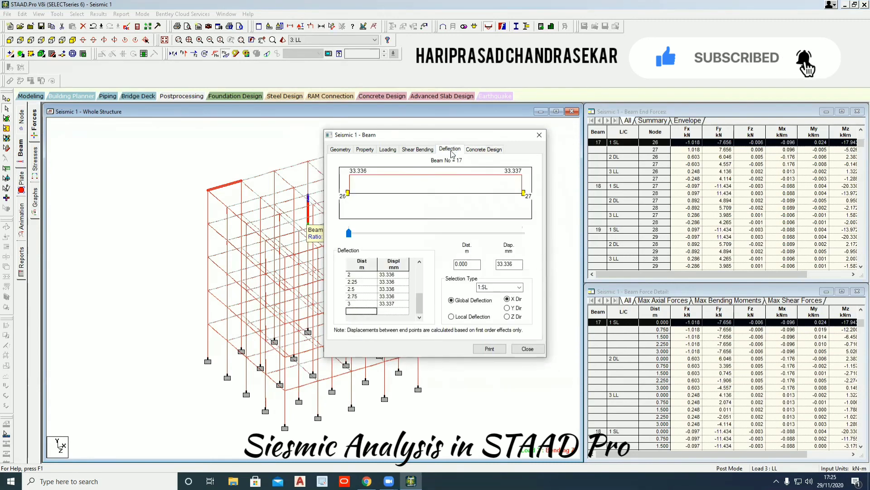
pyautogui.click(515, 287)
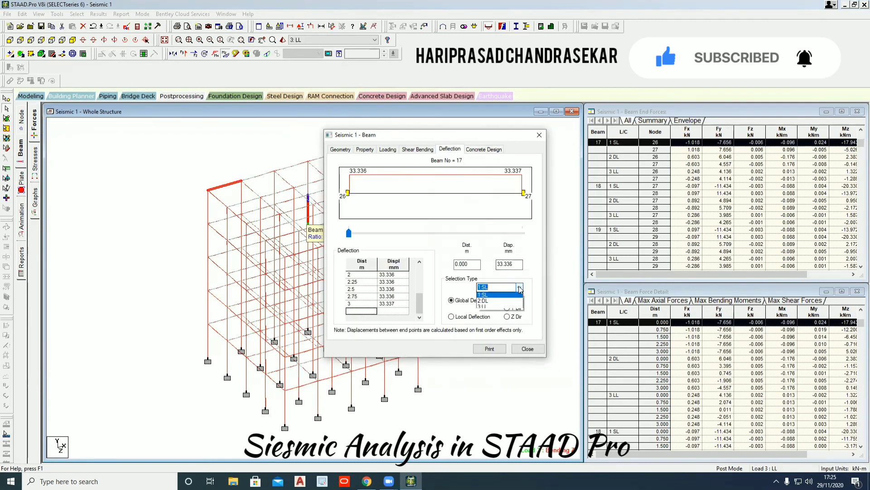
pyautogui.click(507, 299)
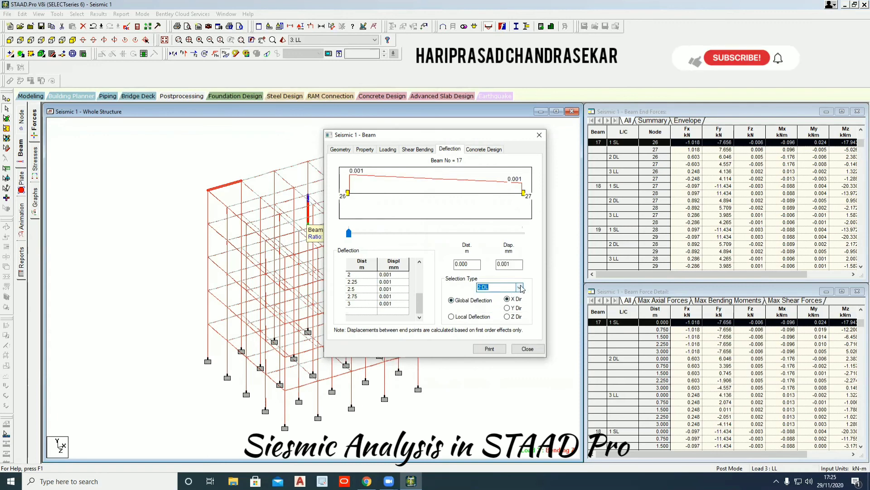
pyautogui.click(519, 288)
pyautogui.click(507, 306)
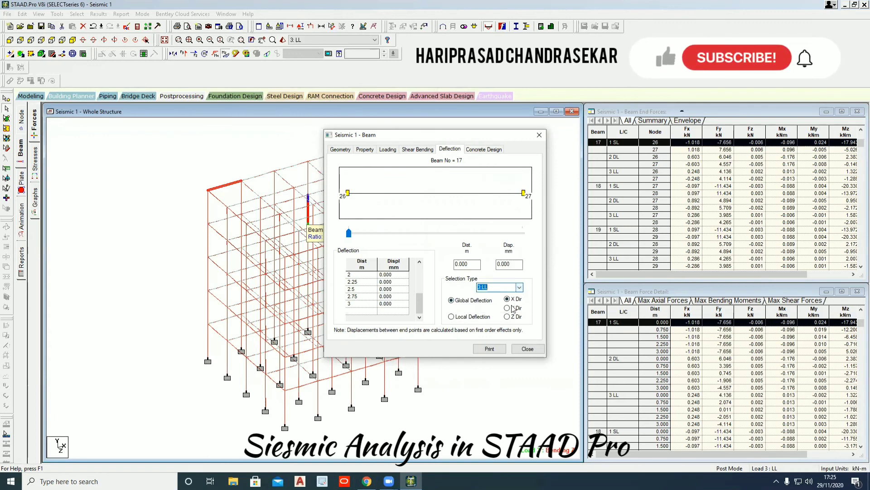
pyautogui.click(512, 316)
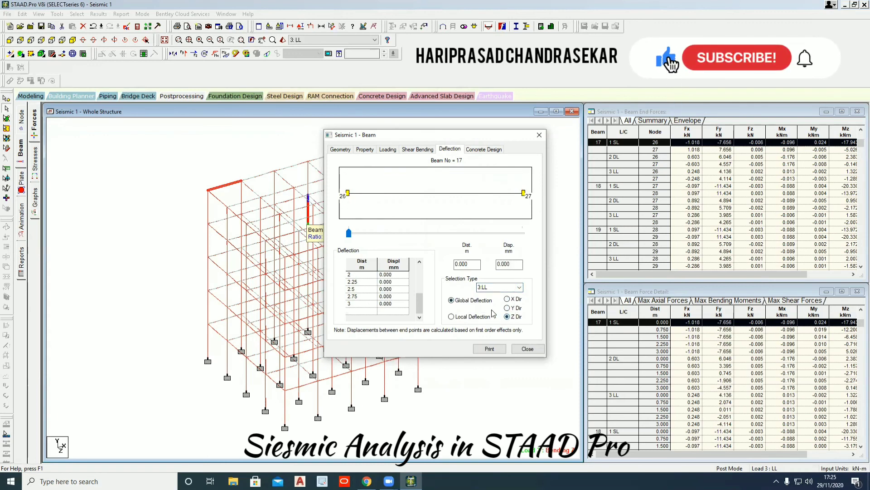
# - Review beam 17's shear and bending, loading, section properties, geometry and concrete design, and close its results
pyautogui.click(418, 149)
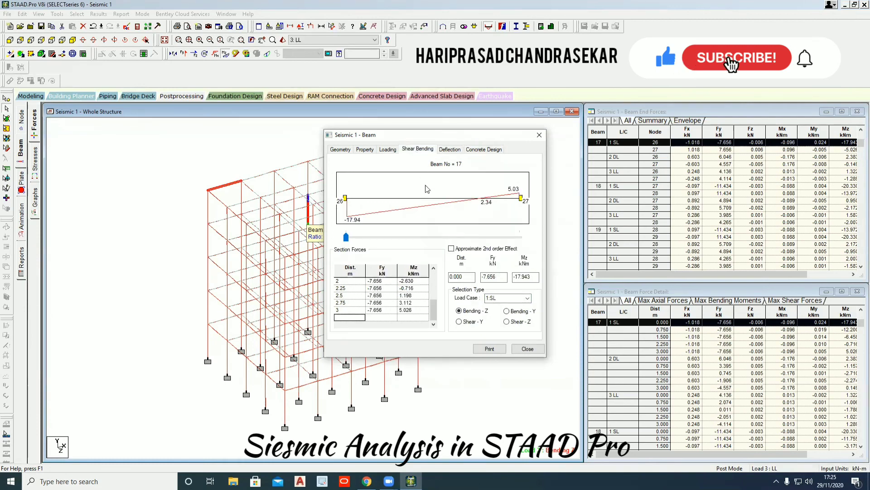
pyautogui.click(367, 150)
pyautogui.click(387, 150)
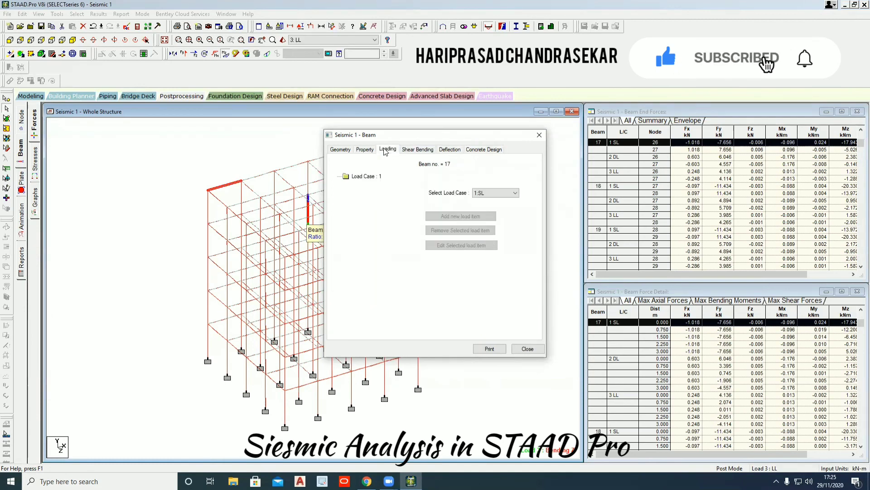
pyautogui.click(365, 150)
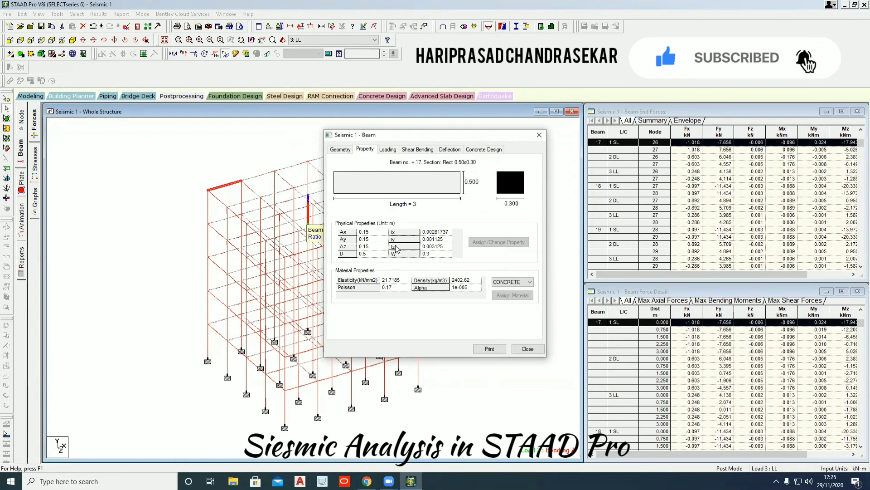
pyautogui.click(345, 151)
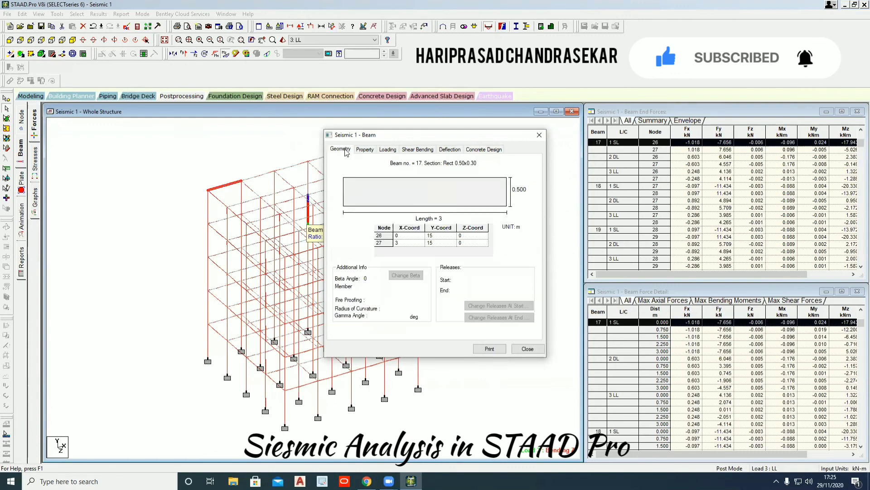
pyautogui.click(477, 152)
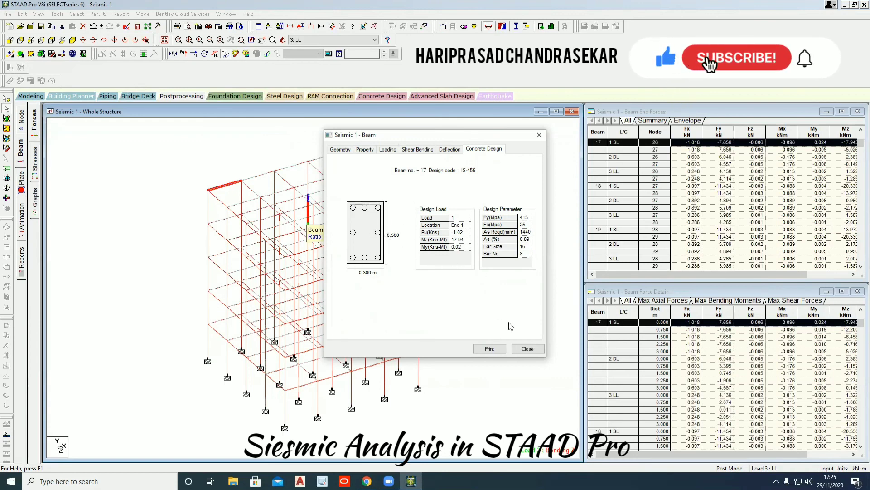
pyautogui.click(525, 349)
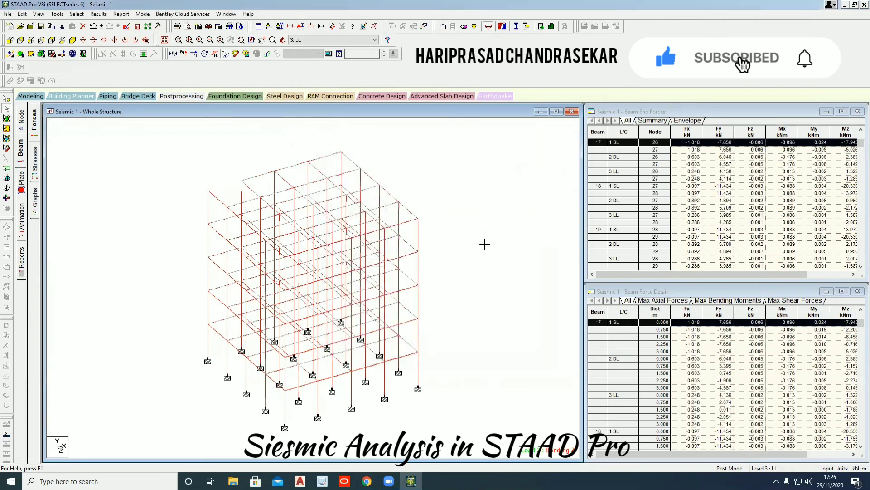